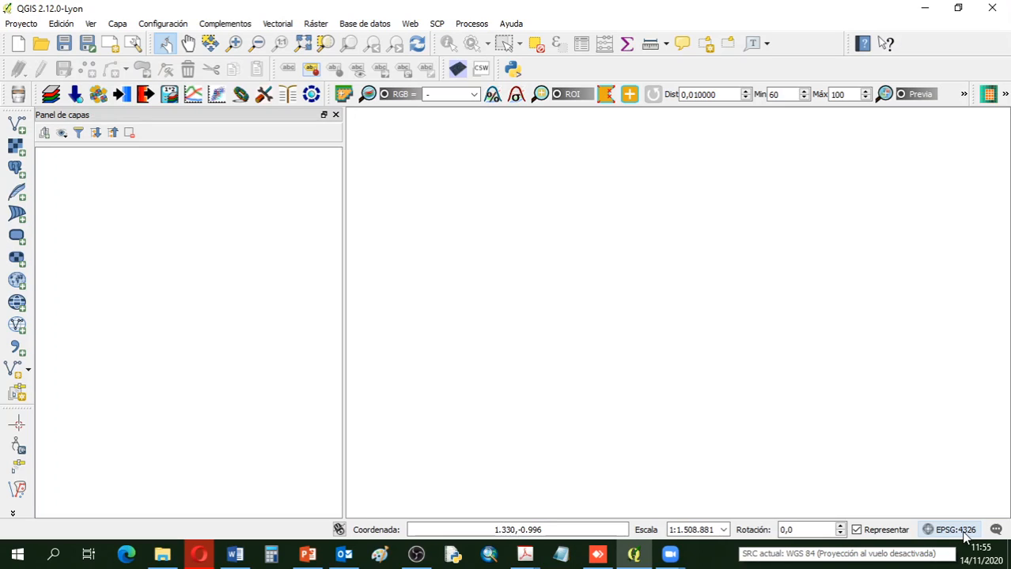
- Open the project's coordinate reference system settings, inspect the WGS 84 (EPSG:4326) entry, and close them without changes
left_click(964, 536)
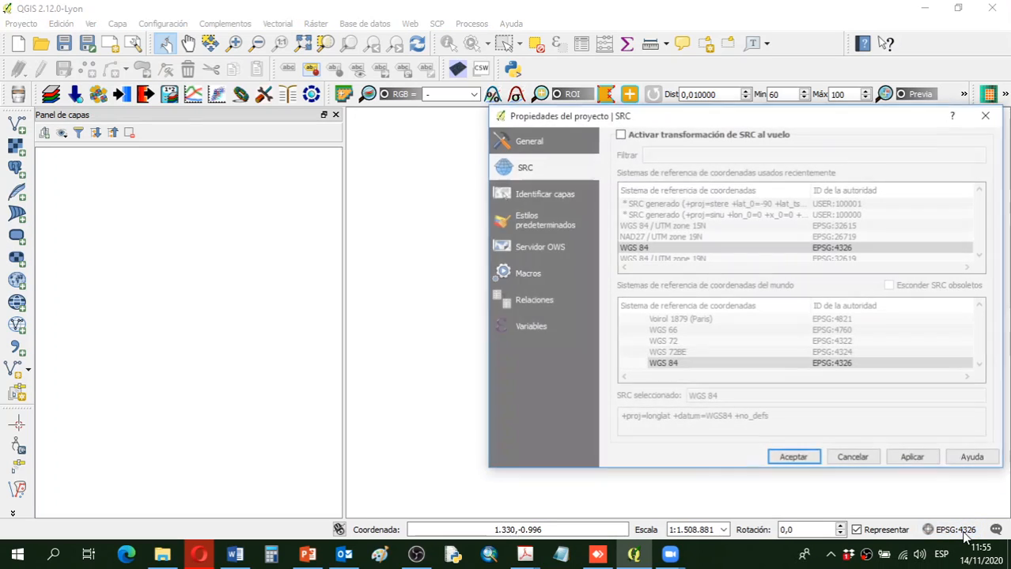
left_click(838, 248)
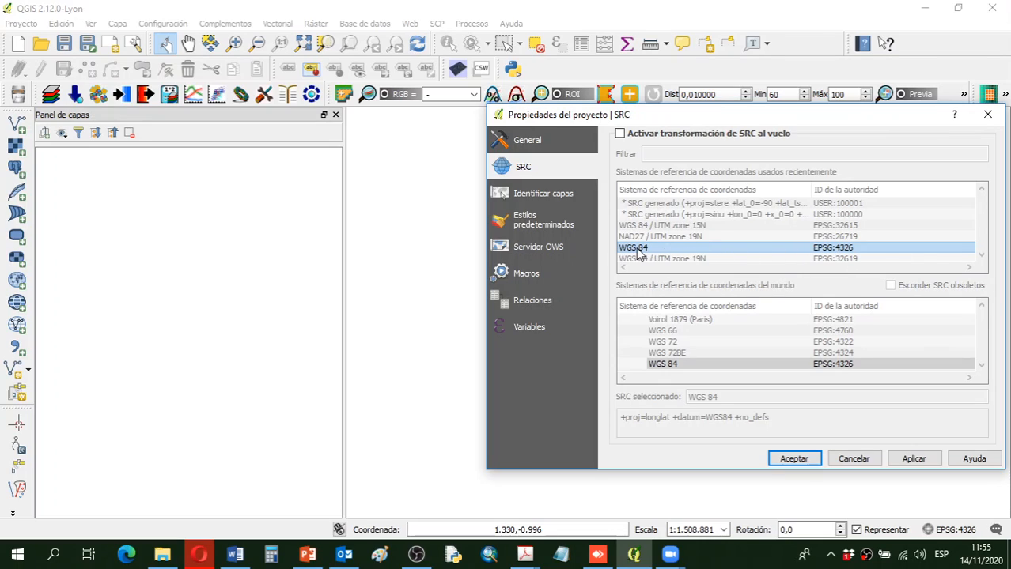
left_click(663, 365)
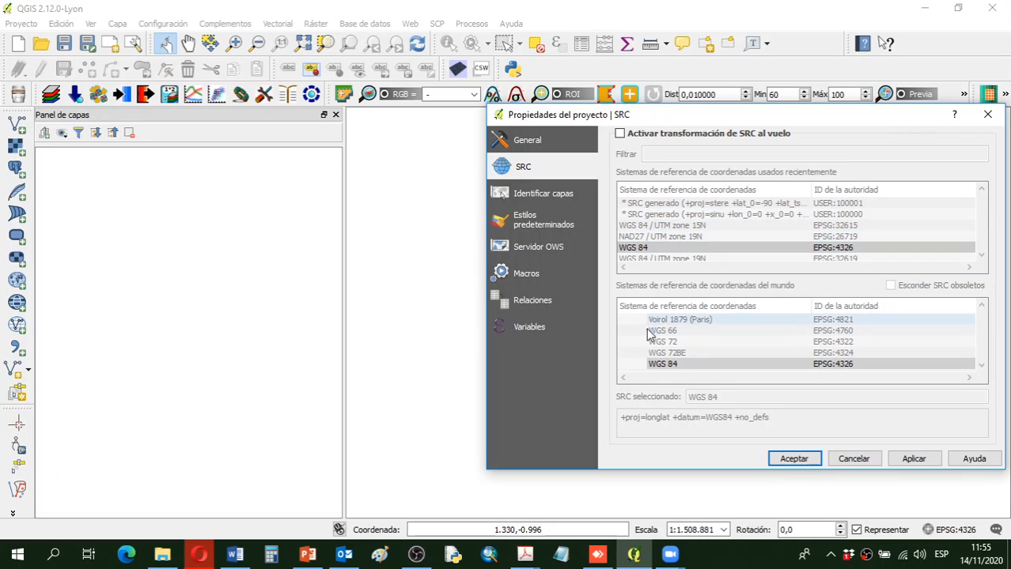
left_click(650, 363)
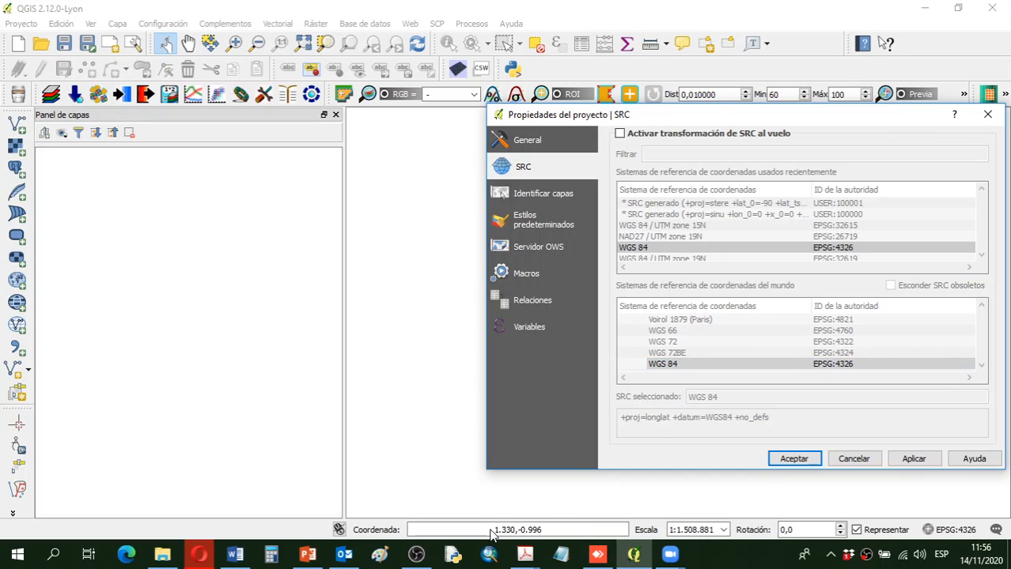
left_click(853, 459)
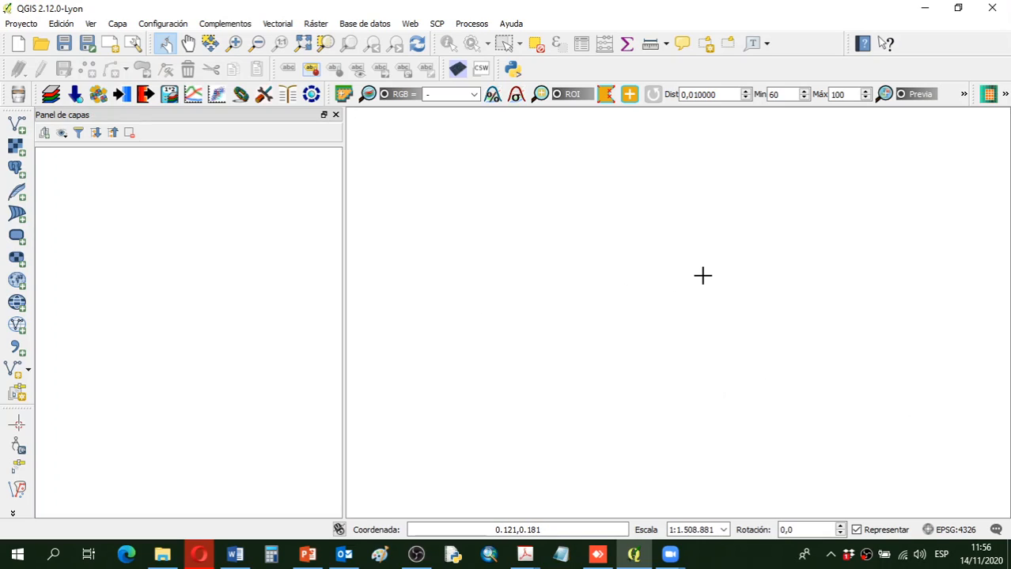
- Reopen the project's coordinate reference system settings and enable on-the-fly CRS transformation
scroll(701, 273, "down", 2)
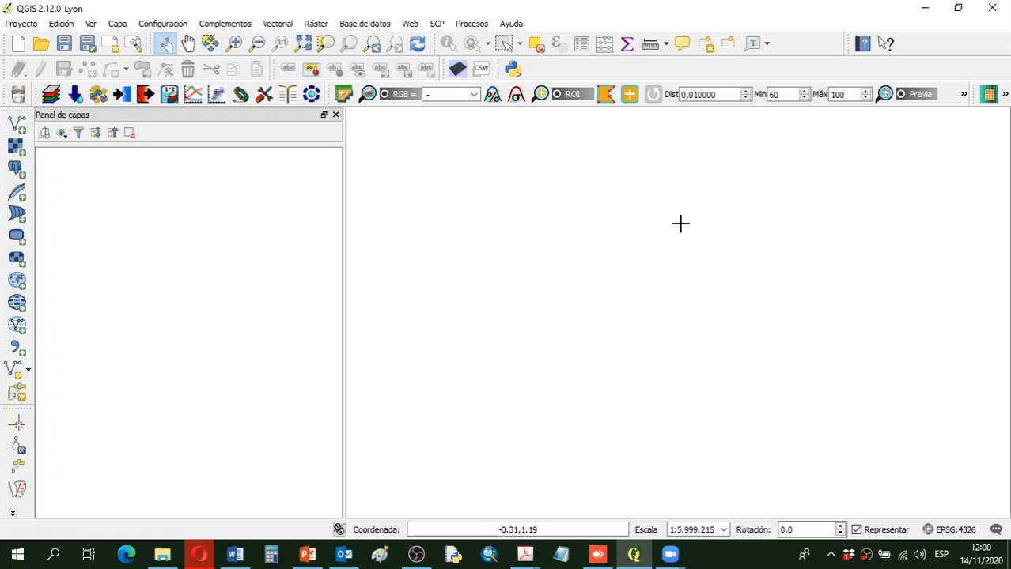
left_click(955, 535)
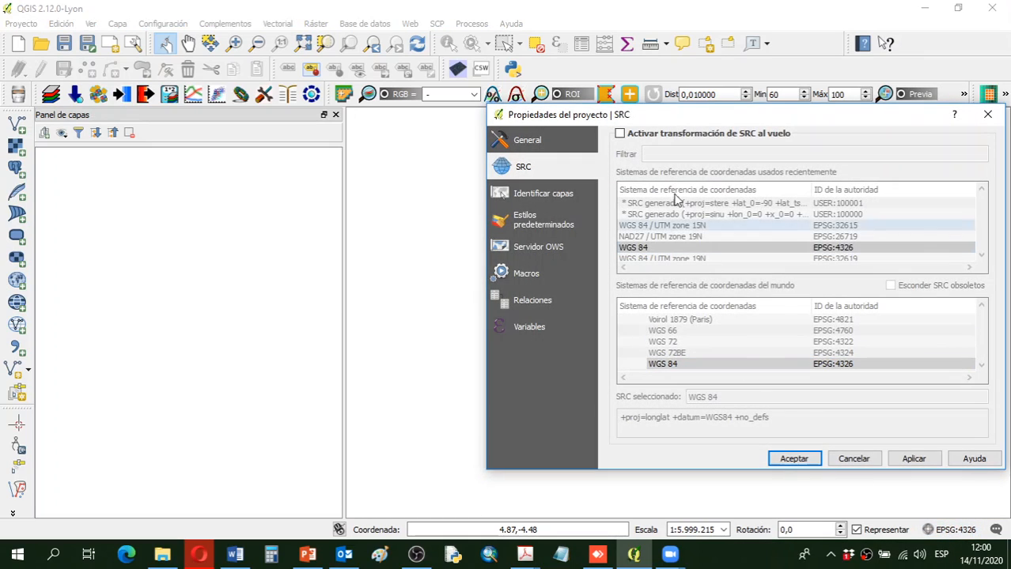
left_click(620, 134)
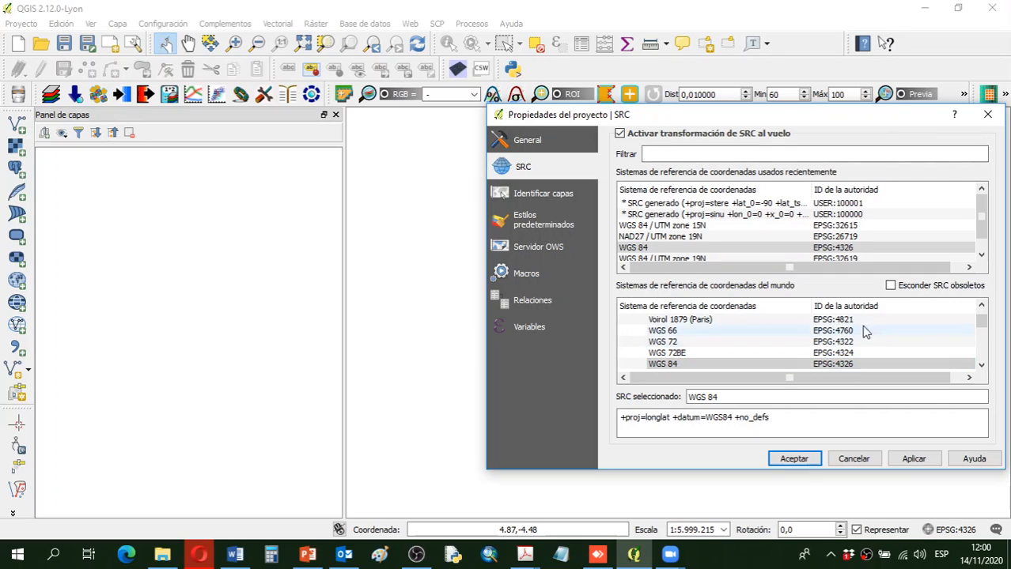
- Collapse the geographic and projected groups in the world coordinate systems list and widen its name column to show the full group names
left_click_drag(981, 325, 982, 313)
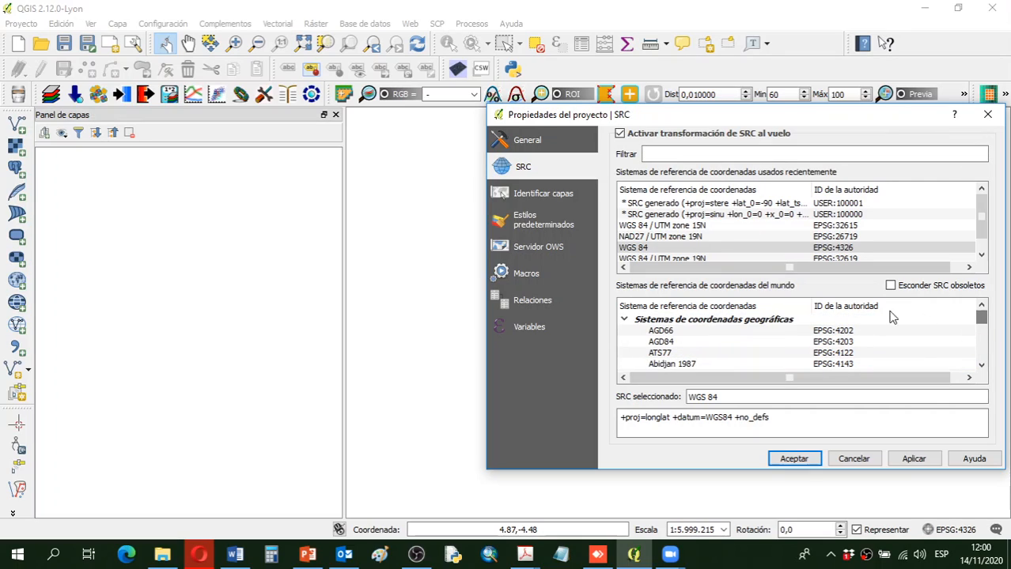
left_click(624, 320)
left_click(624, 331)
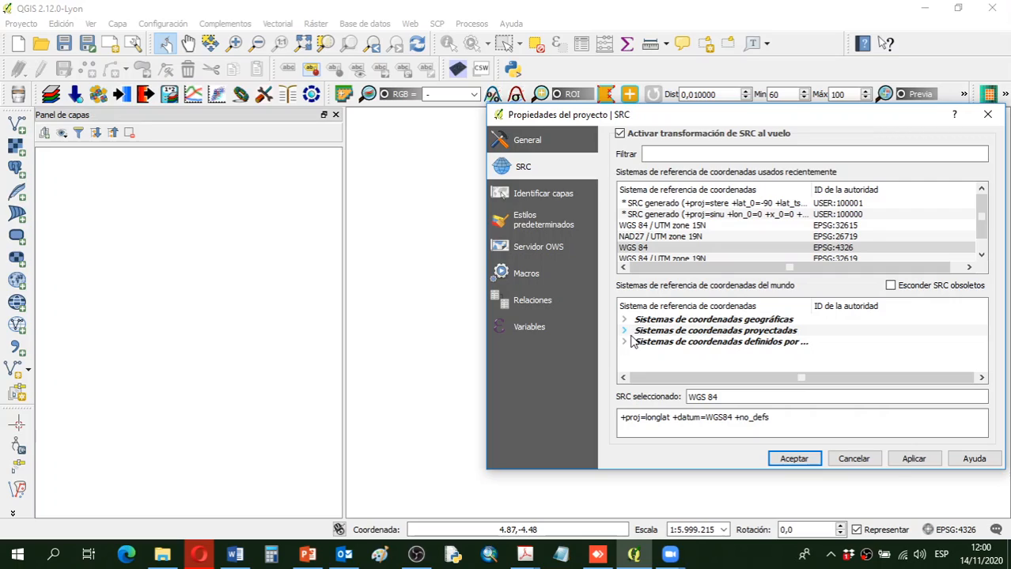
left_click_drag(810, 306, 879, 305)
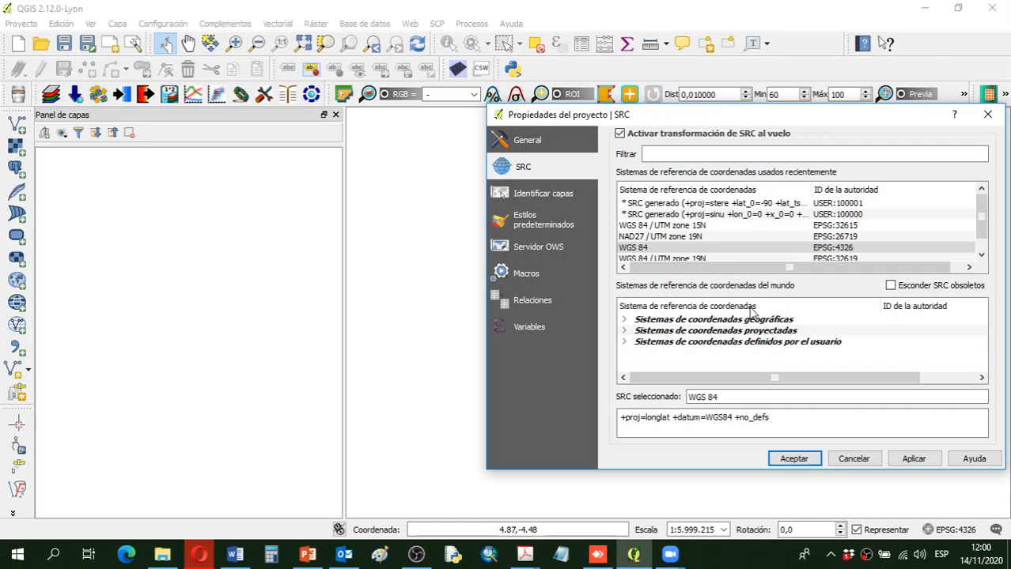
- Expand the geographic coordinate systems group and look through its available systems and their authority IDs
left_click(625, 322)
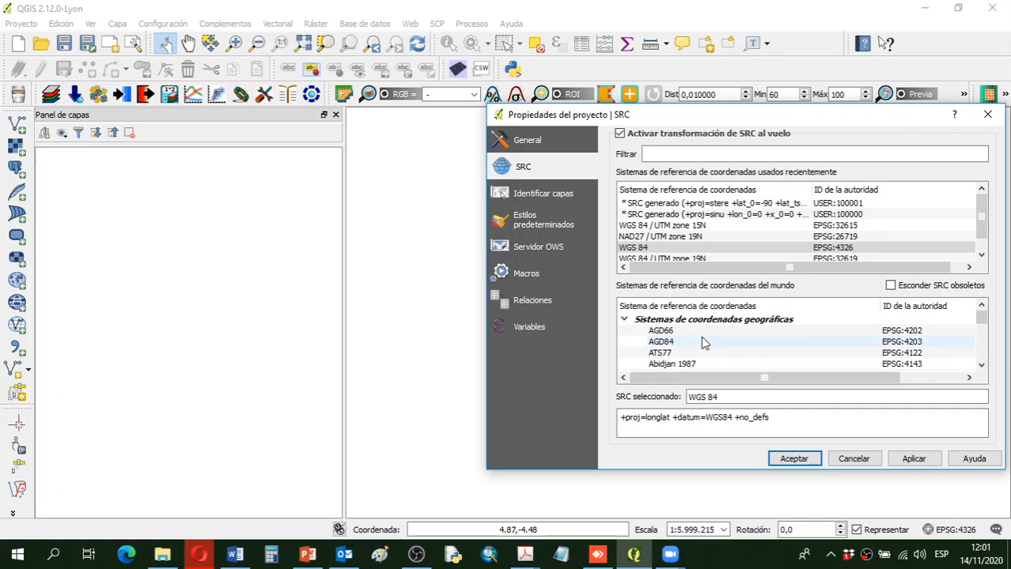
scroll(702, 345, "down", 1)
scroll(704, 346, "down", 7)
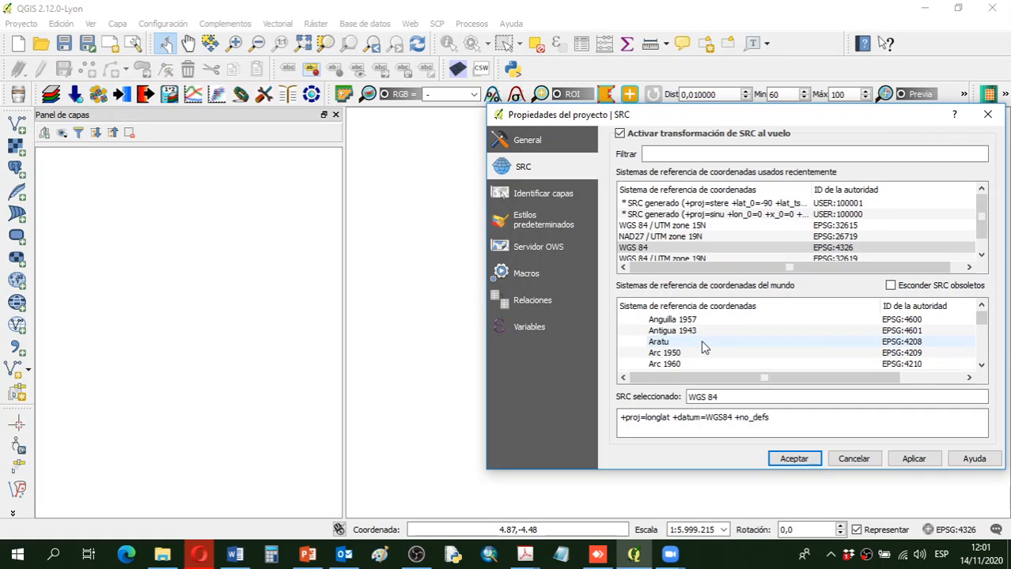
scroll(704, 347, "down", 15)
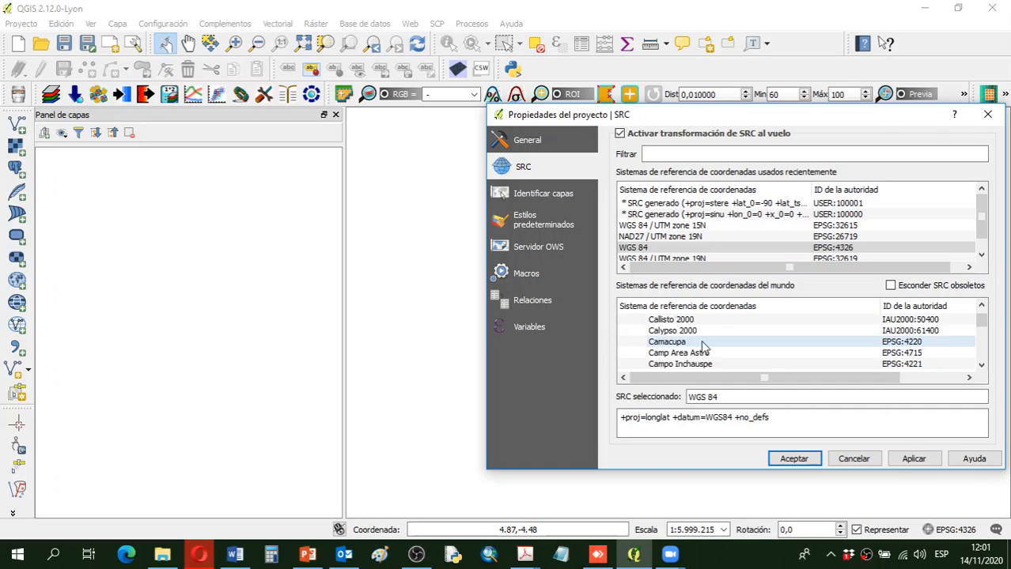
scroll(703, 347, "down", 12)
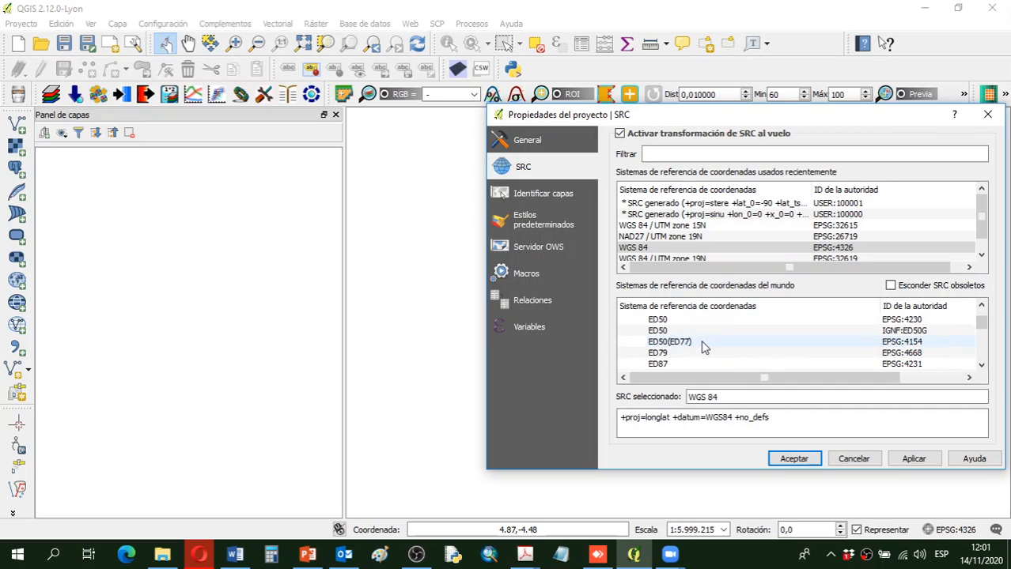
scroll(703, 347, "down", 6)
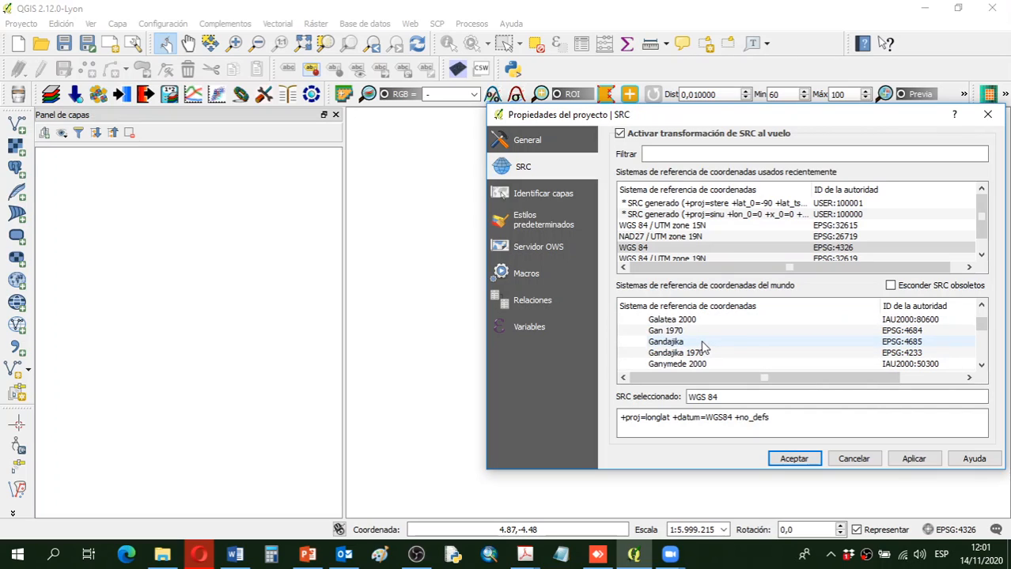
scroll(704, 347, "down", 6)
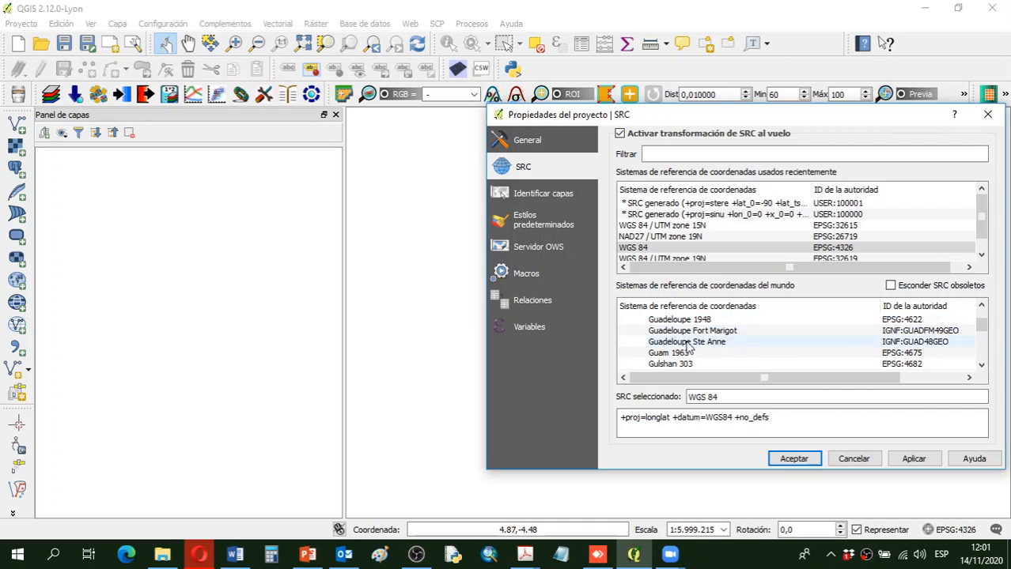
scroll(703, 342, "down", 1)
scroll(703, 342, "down", 1)
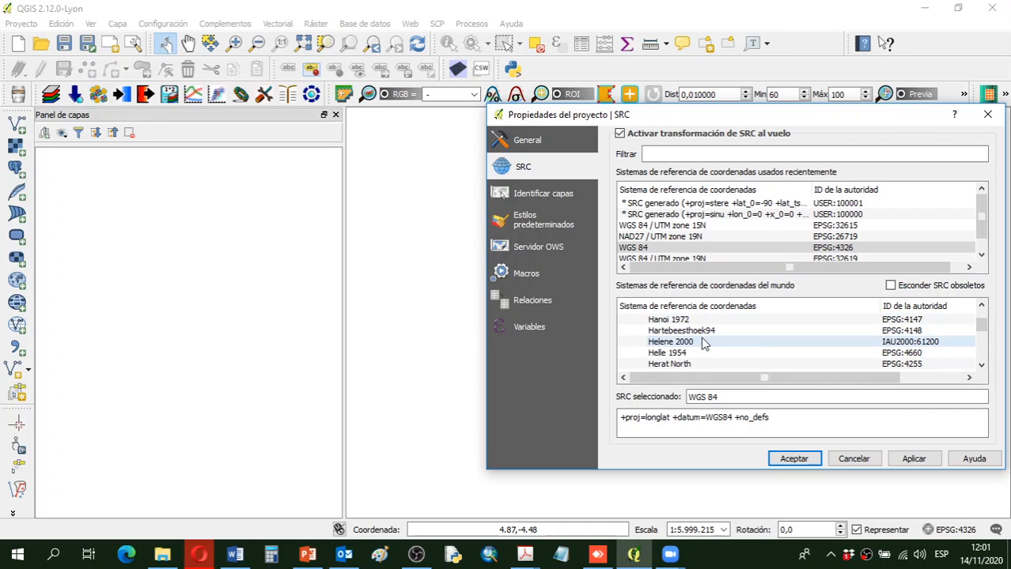
scroll(680, 352, "up", 3)
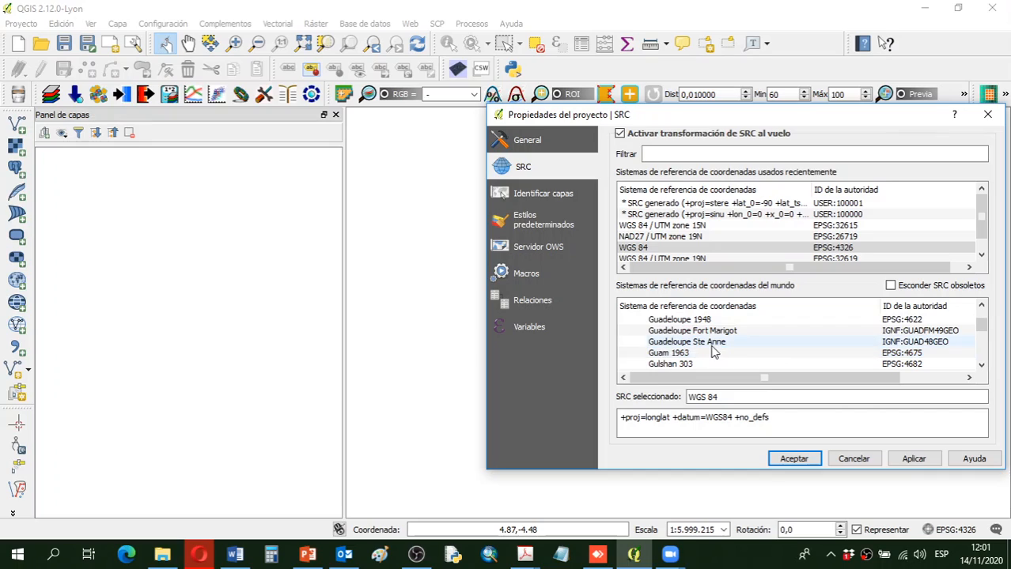
scroll(680, 344, "down", 3)
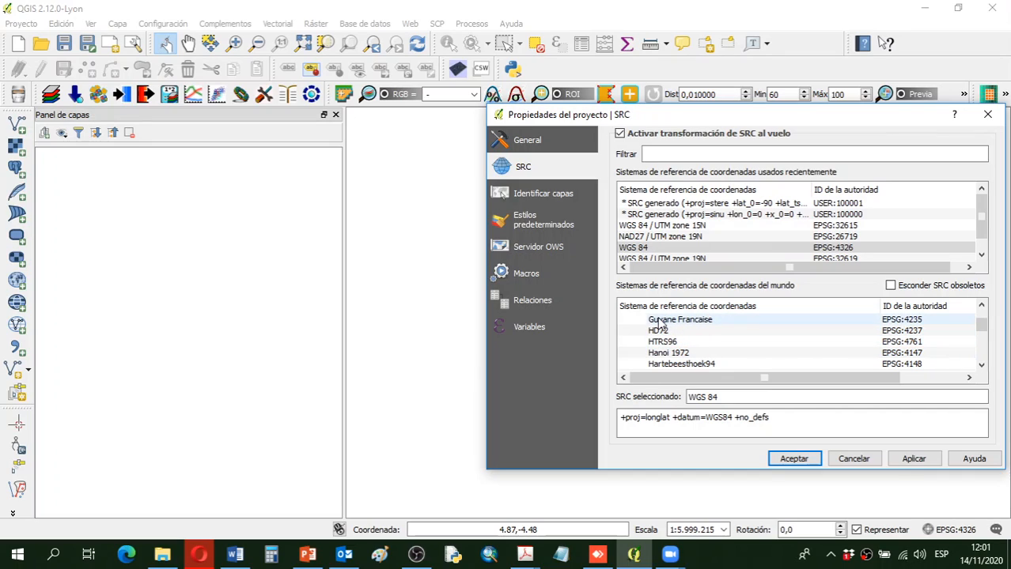
scroll(680, 332, "down", 10)
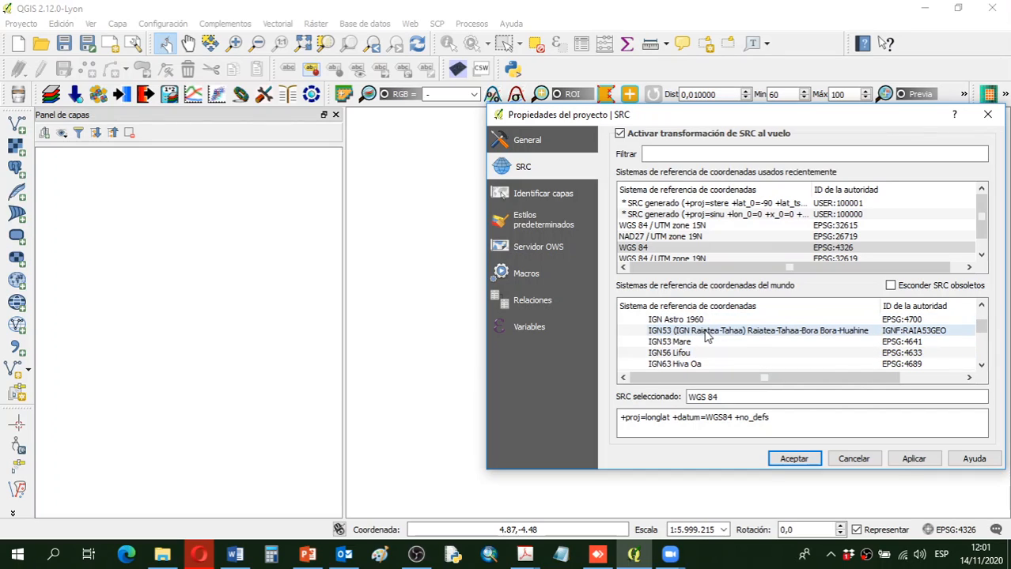
scroll(708, 336, "down", 15)
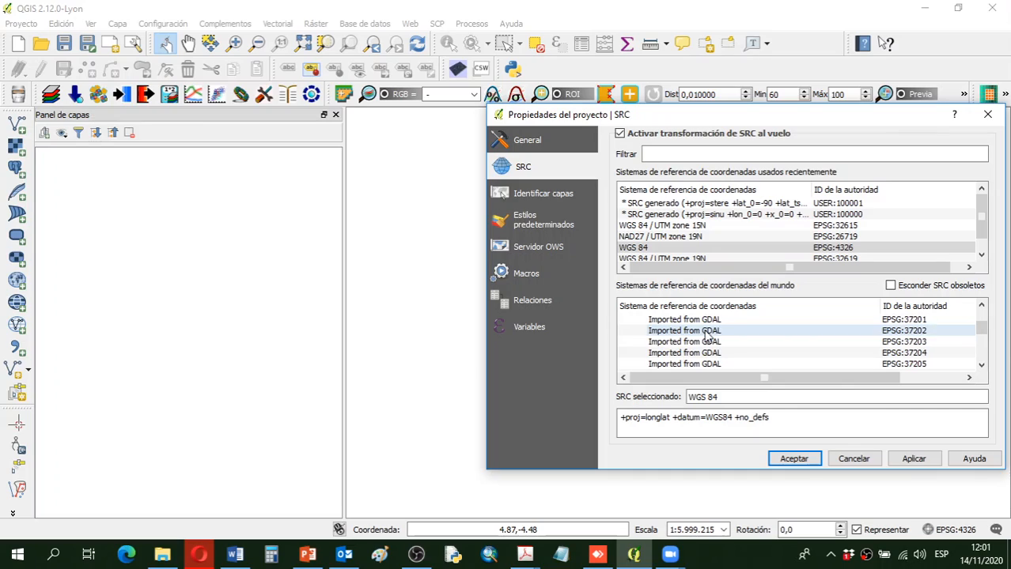
scroll(708, 336, "down", 15)
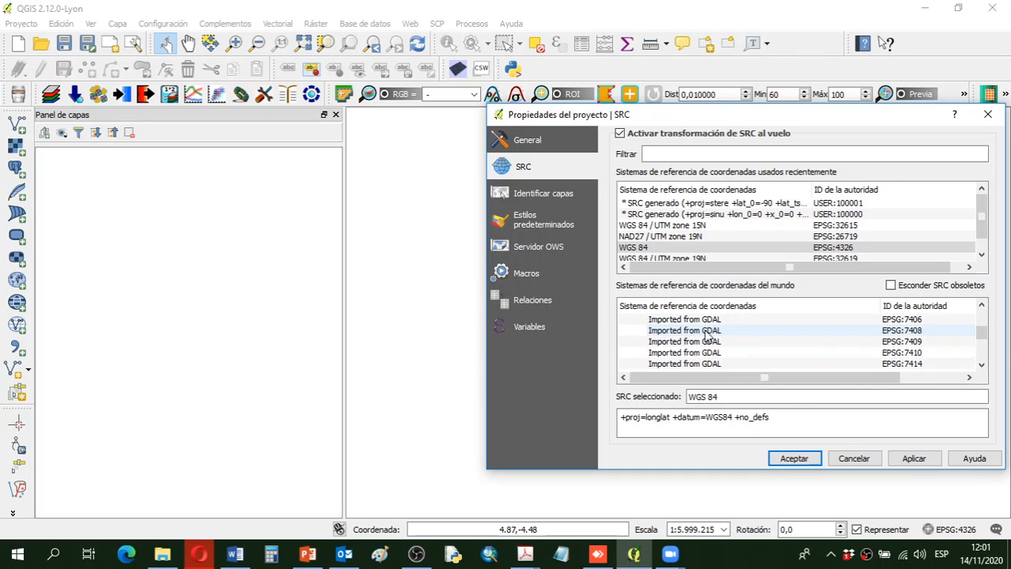
scroll(708, 336, "down", 15)
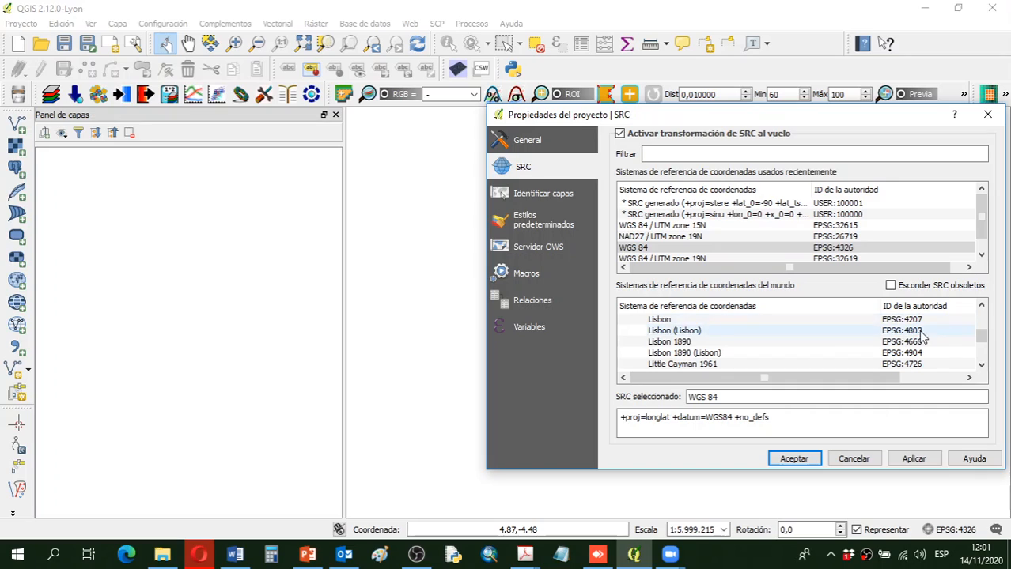
scroll(778, 334, "down", 12)
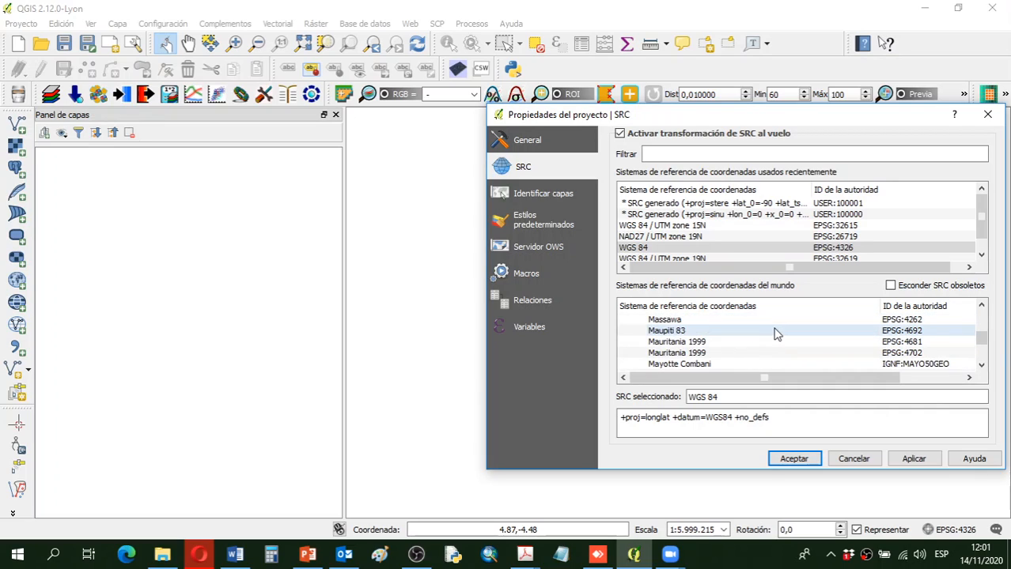
scroll(775, 334, "down", 15)
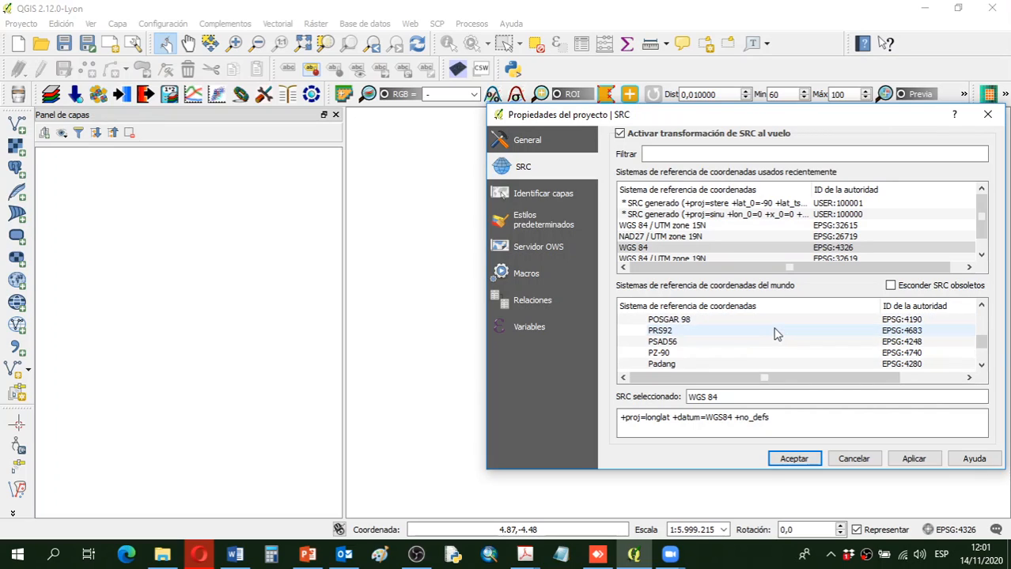
scroll(776, 333, "down", 15)
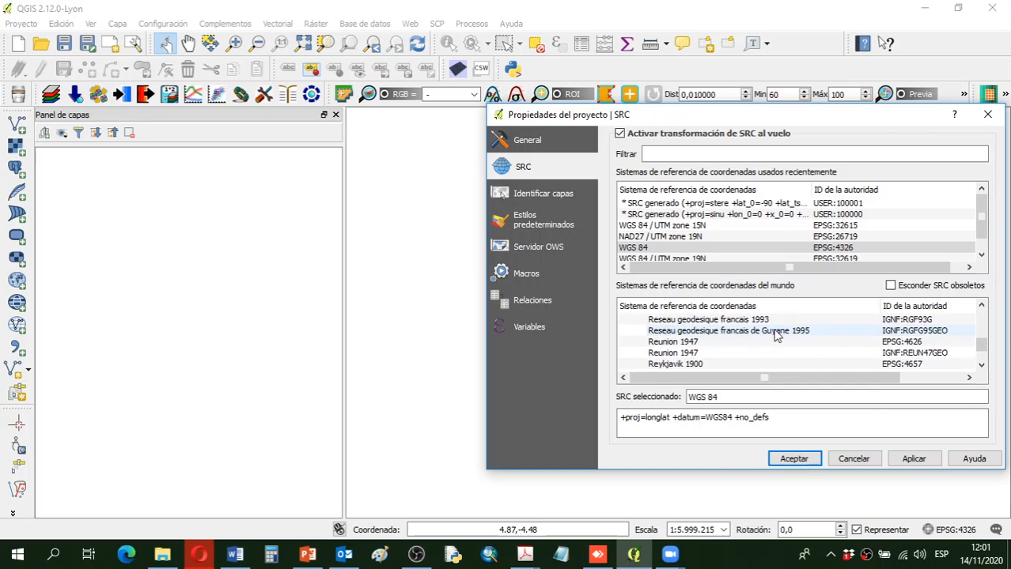
scroll(777, 335, "down", 15)
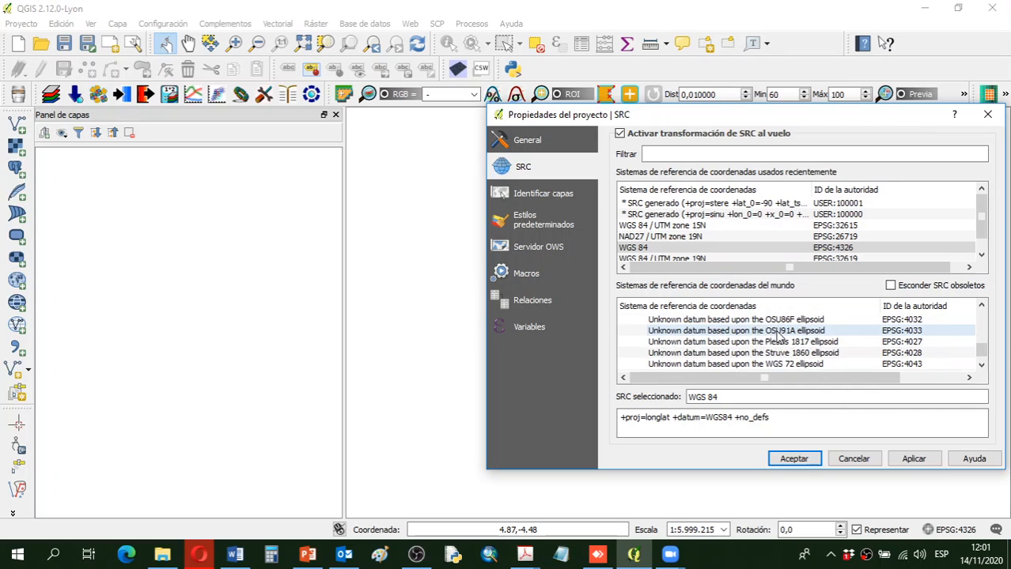
scroll(777, 335, "down", 5)
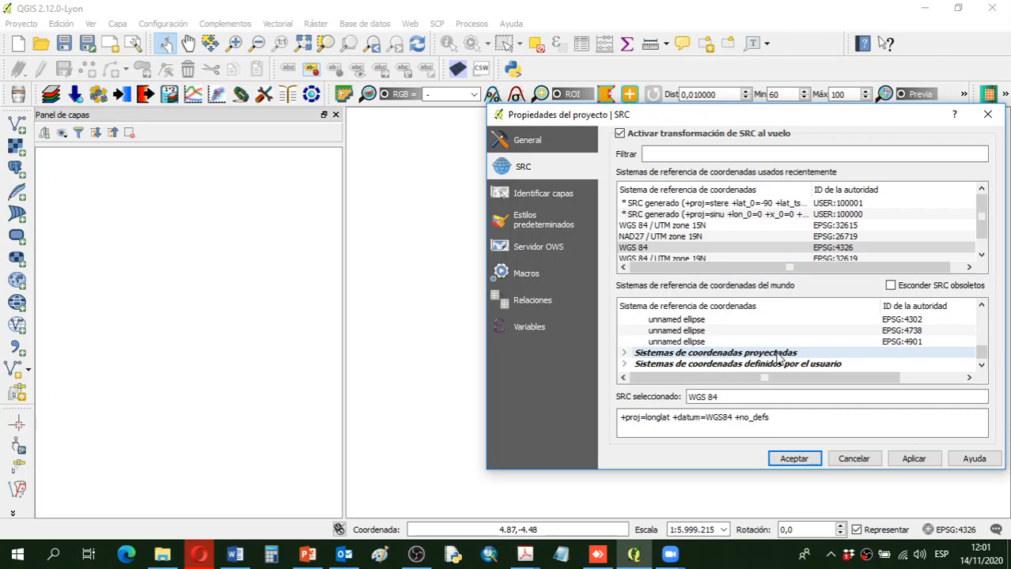
- Expand the projected coordinate systems group and look through its projections, down to the WGS 84 / UTM zones, with their authority IDs
left_click(624, 352)
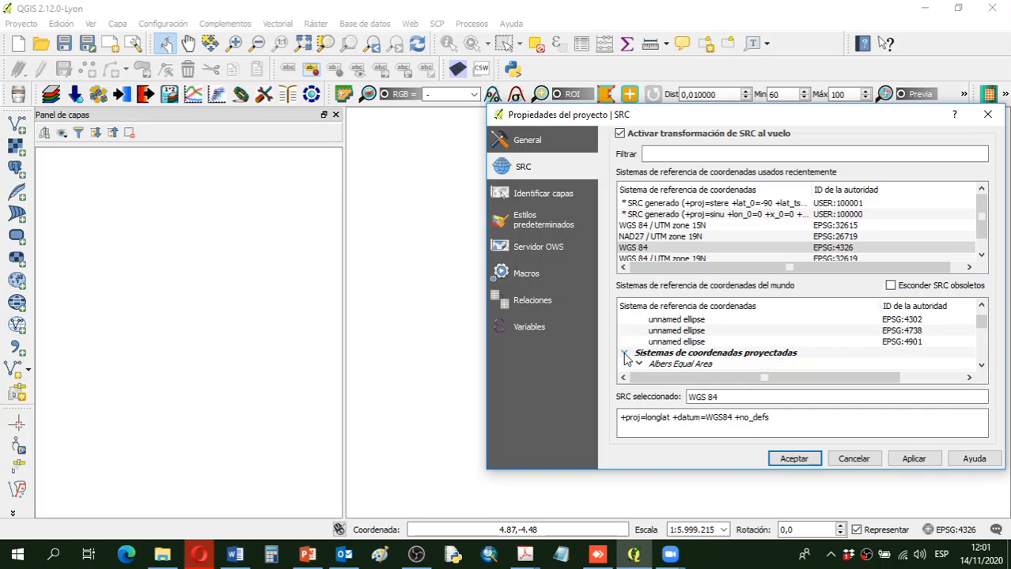
scroll(680, 360, "down", 6)
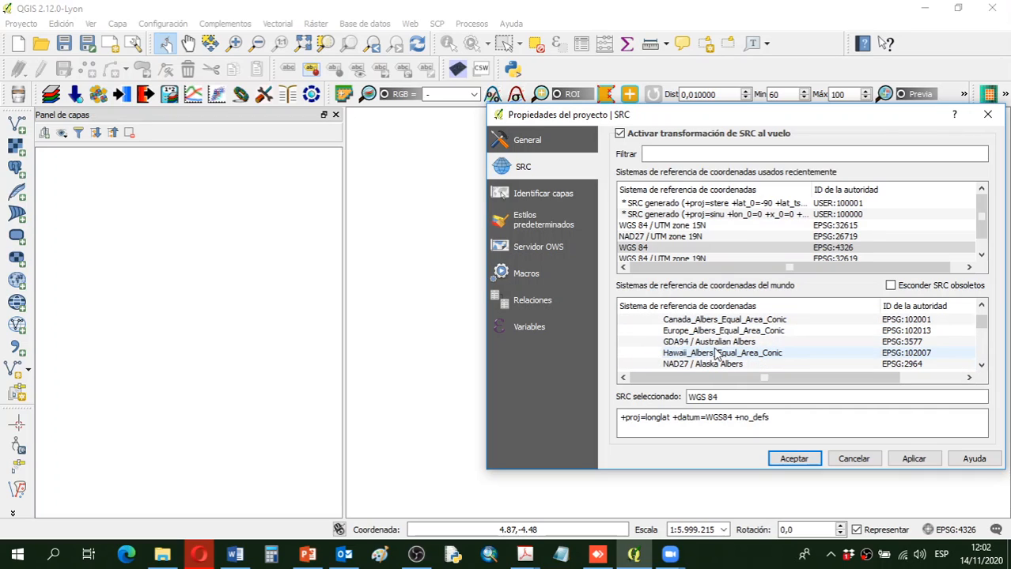
scroll(717, 353, "down", 15)
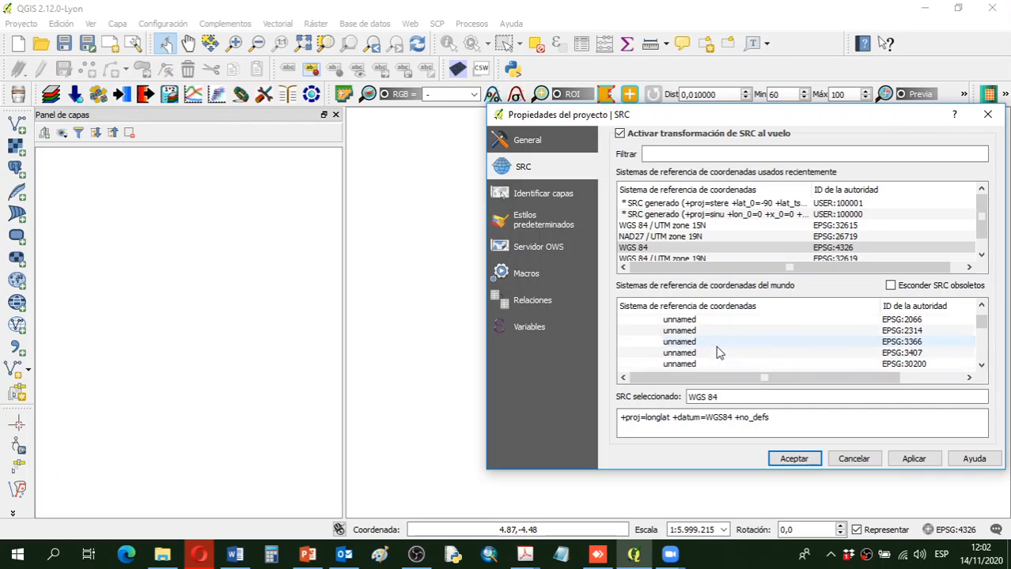
scroll(718, 352, "down", 3)
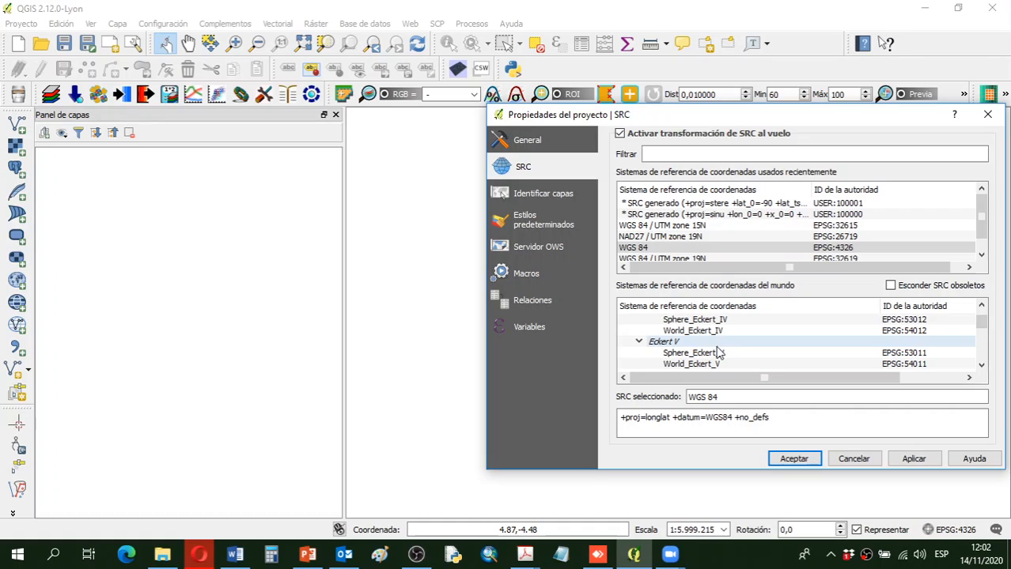
scroll(717, 353, "down", 10)
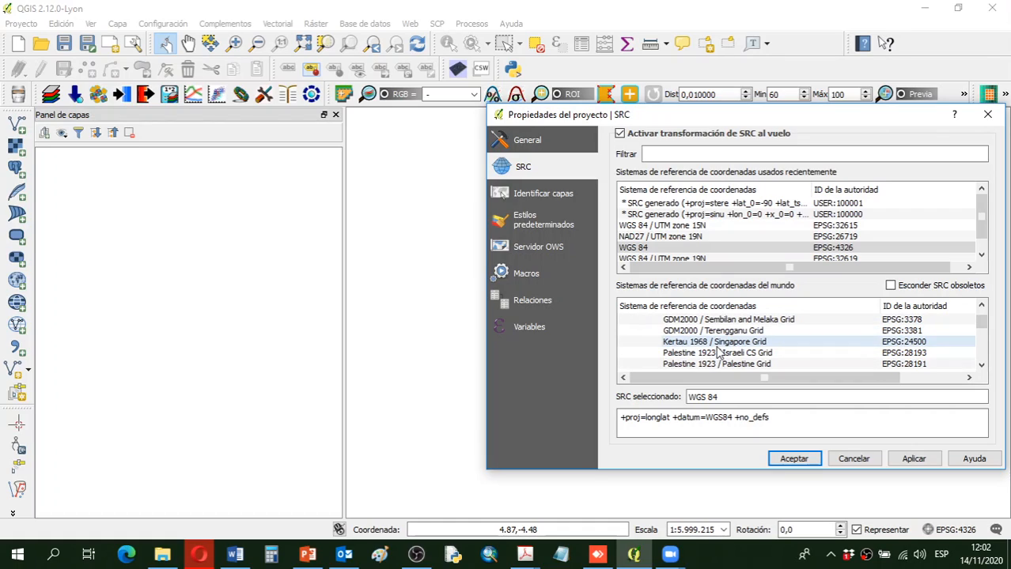
scroll(717, 353, "down", 8)
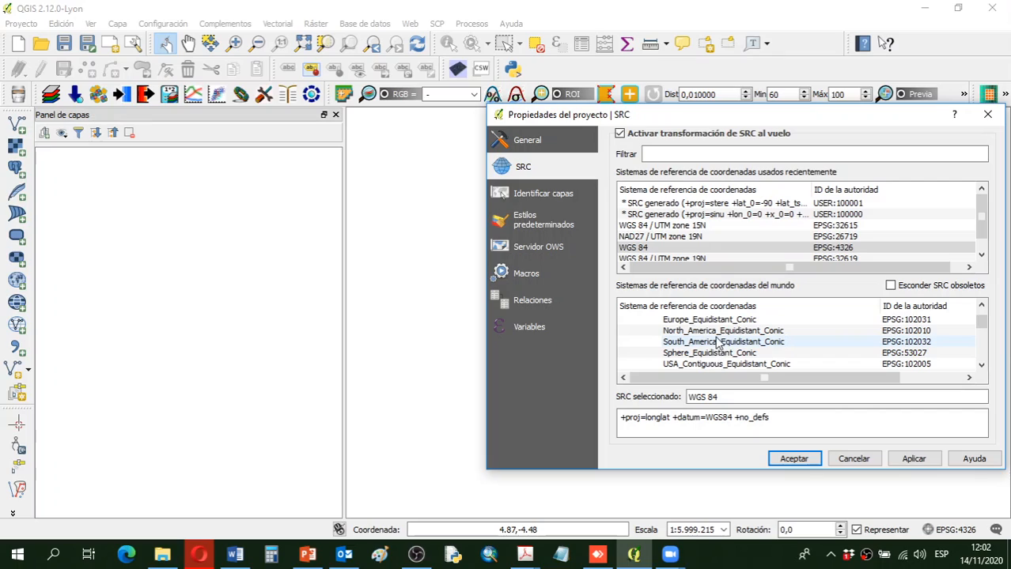
scroll(717, 348, "down", 5)
scroll(717, 342, "up", 3)
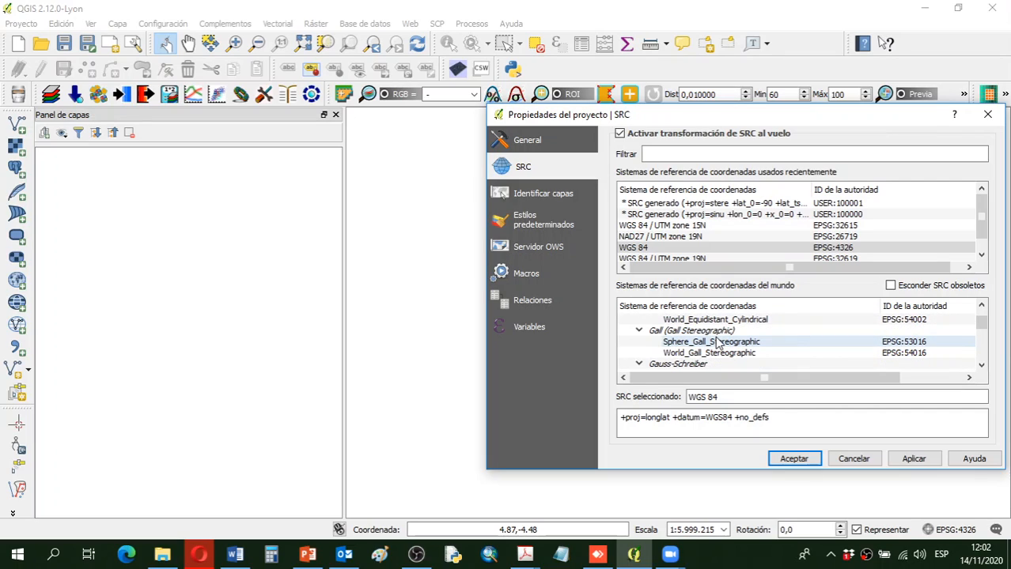
scroll(717, 342, "down", 3)
scroll(716, 342, "down", 2)
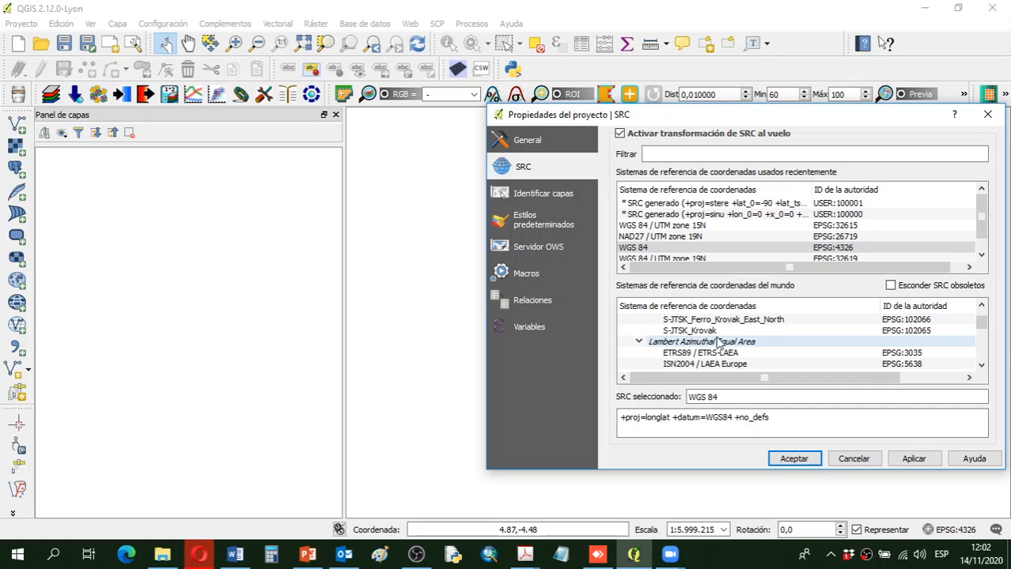
scroll(717, 340, "down", 5)
scroll(714, 334, "down", 8)
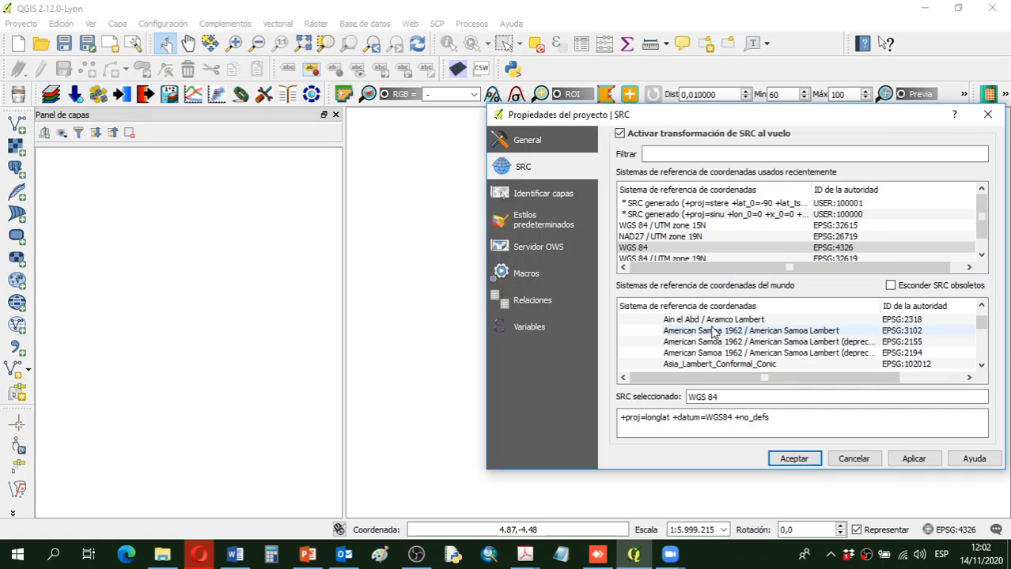
scroll(713, 331, "down", 10)
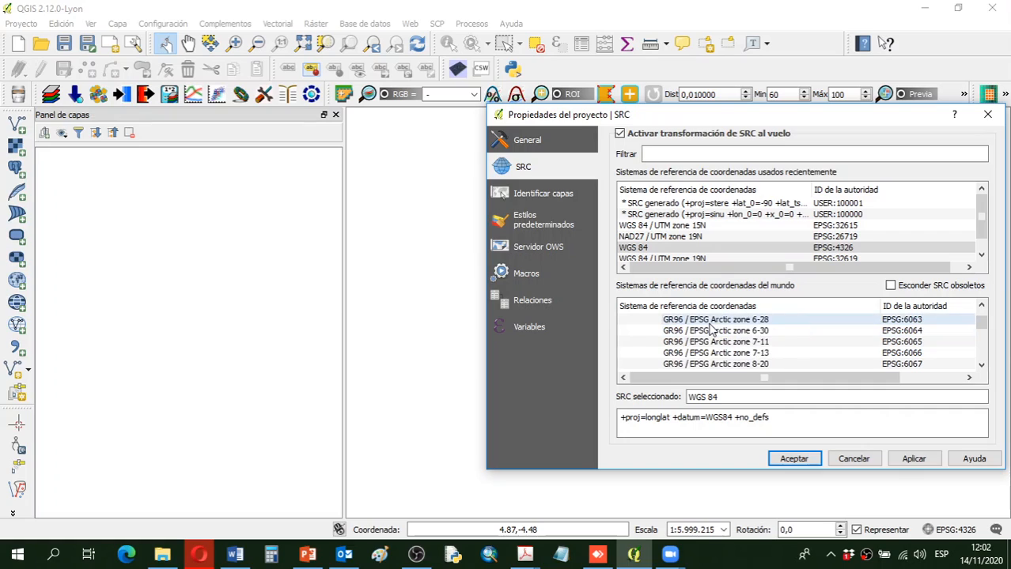
scroll(713, 329, "down", 15)
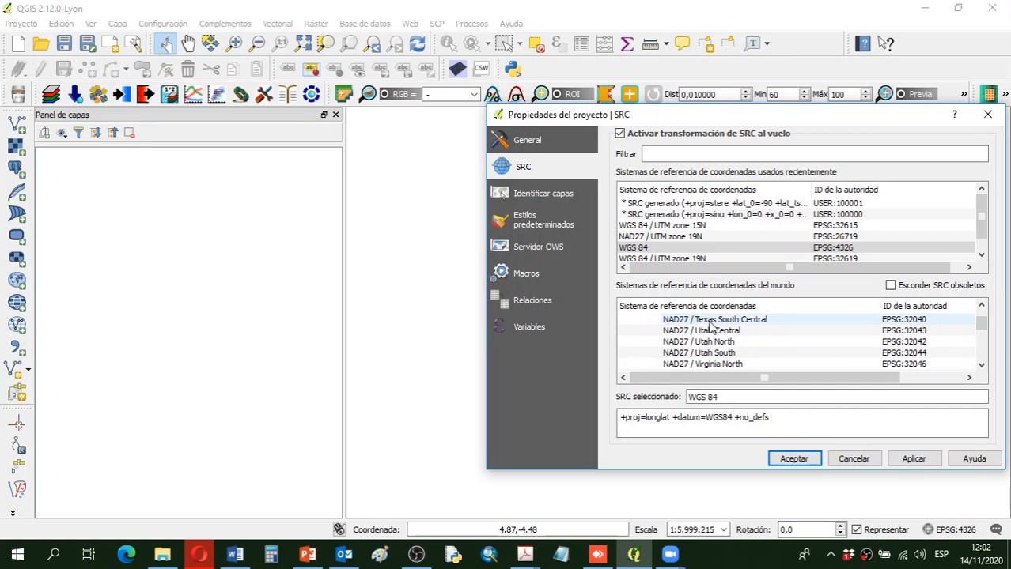
scroll(716, 332, "down", 15)
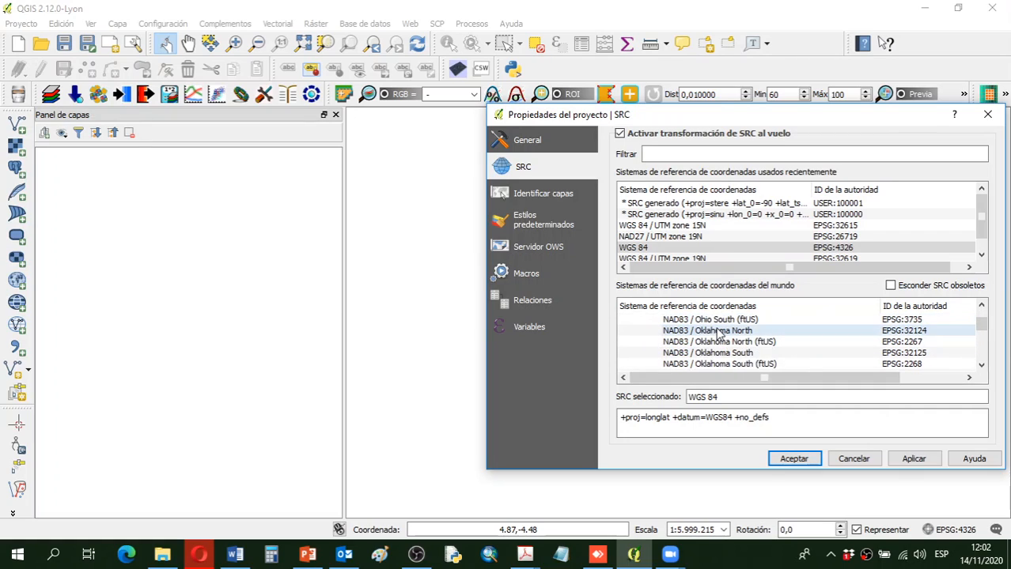
scroll(720, 331, "down", 20)
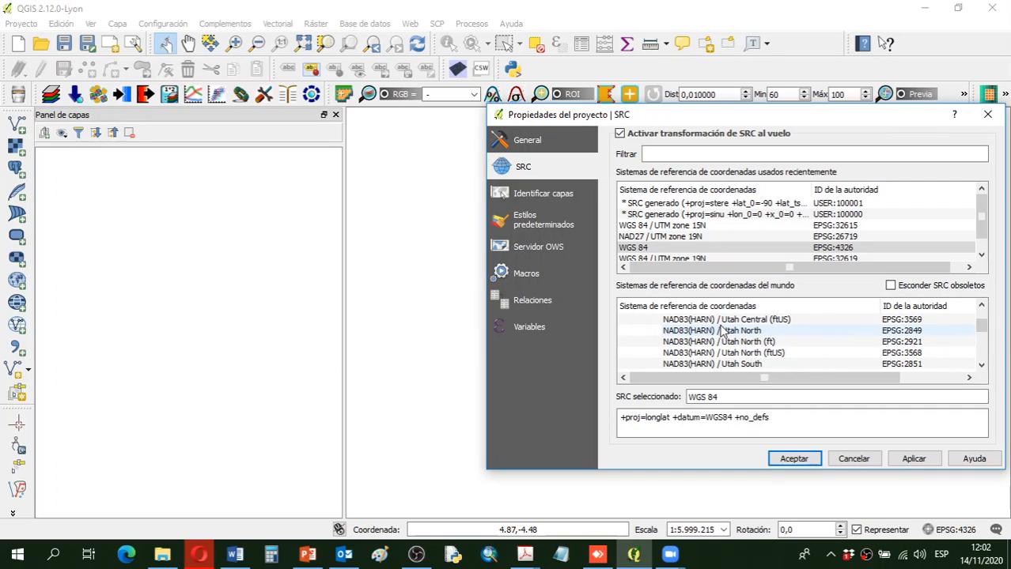
scroll(721, 331, "down", 20)
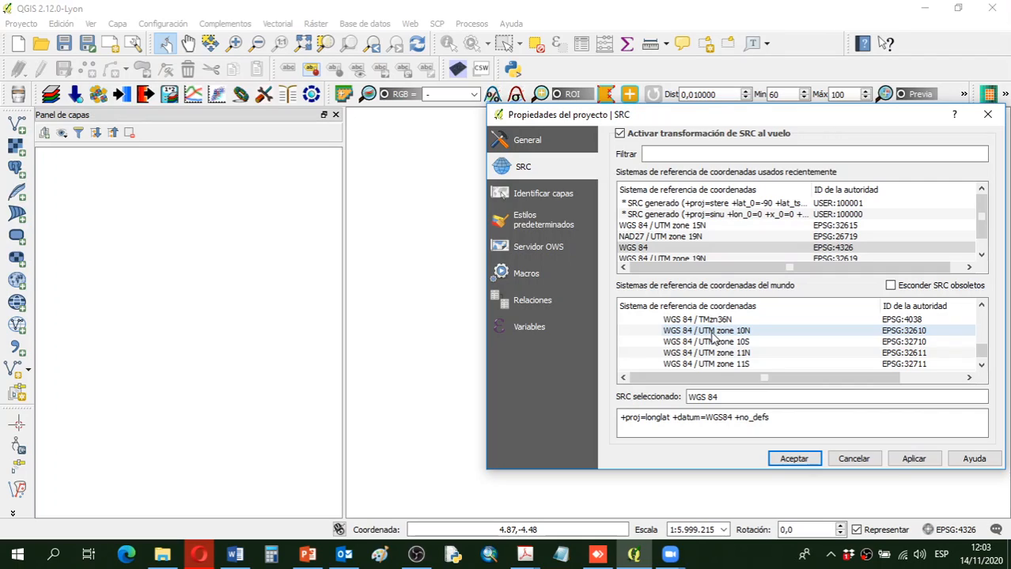
- Inspect the definitions of WGS 84 / UTM zone 19N and WGS 84 / UTM zone 18N, and close the project settings without applying changes
scroll(716, 336, "down", 3)
scroll(726, 339, "down", 3)
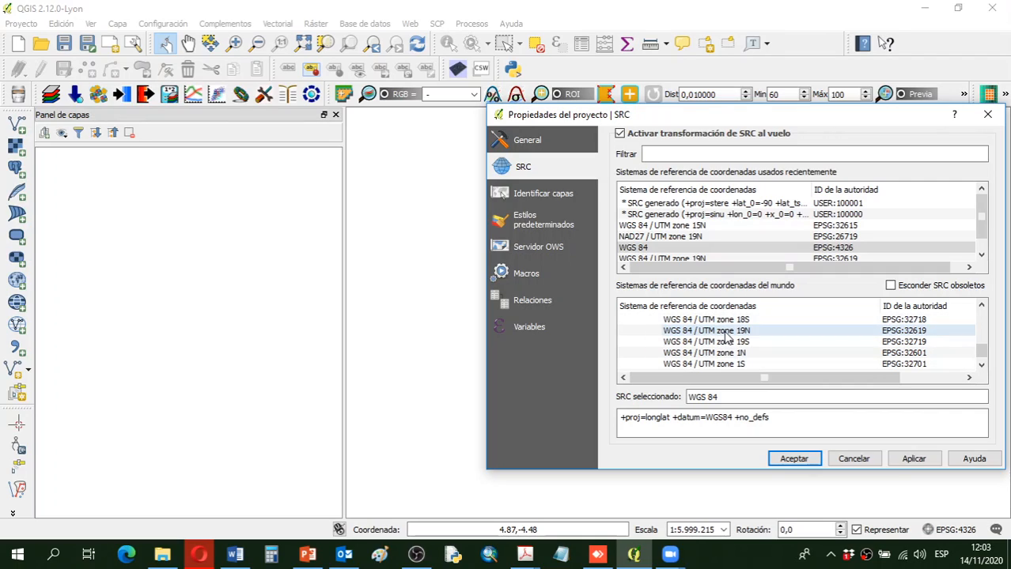
left_click(734, 333)
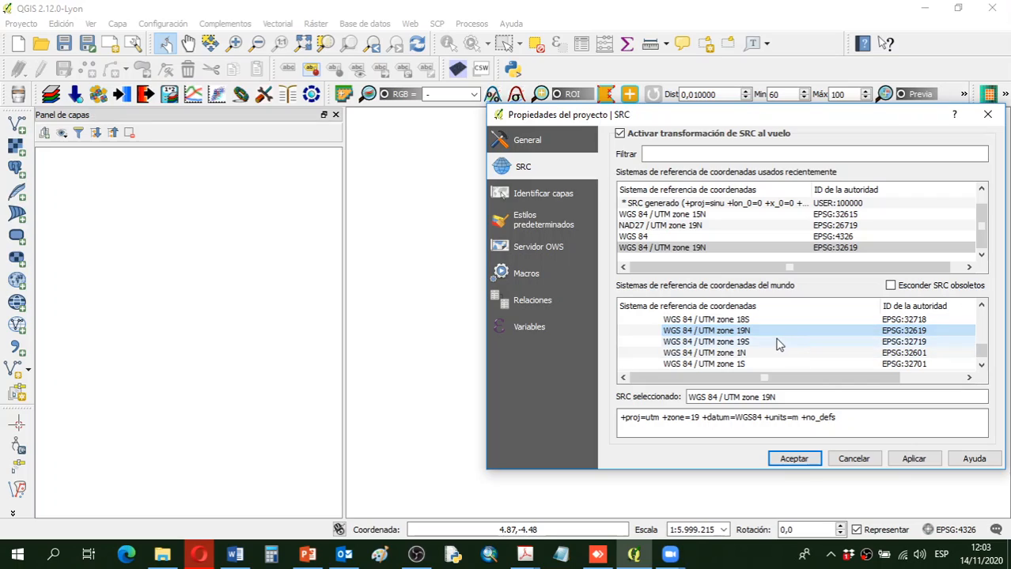
scroll(776, 344, "up", 1)
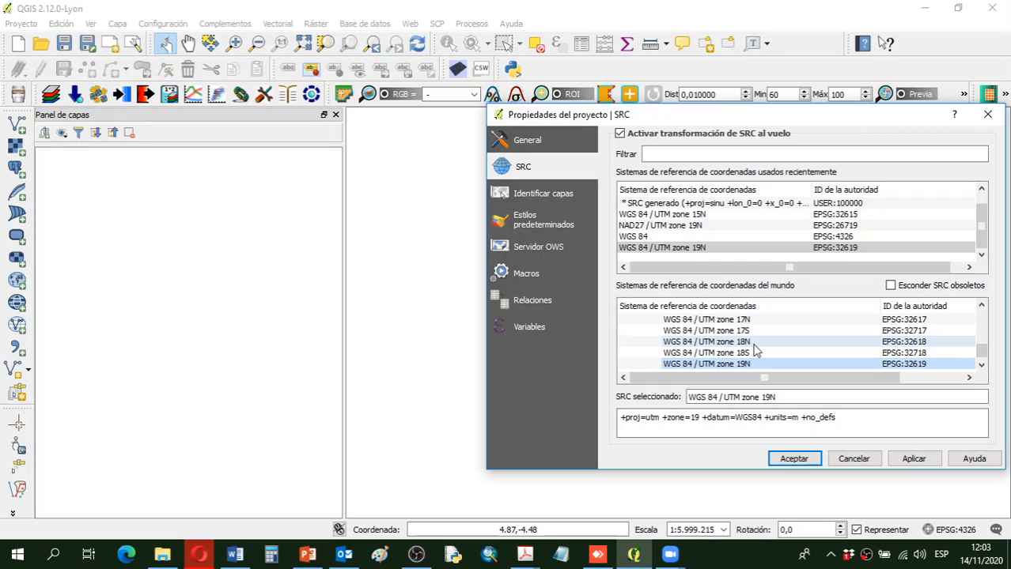
left_click(688, 343)
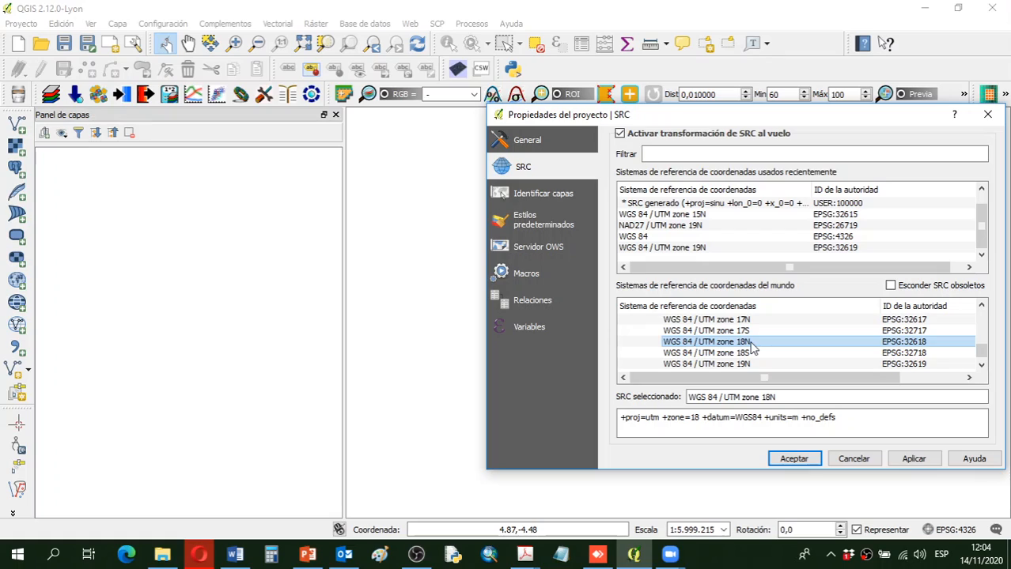
left_click(621, 135)
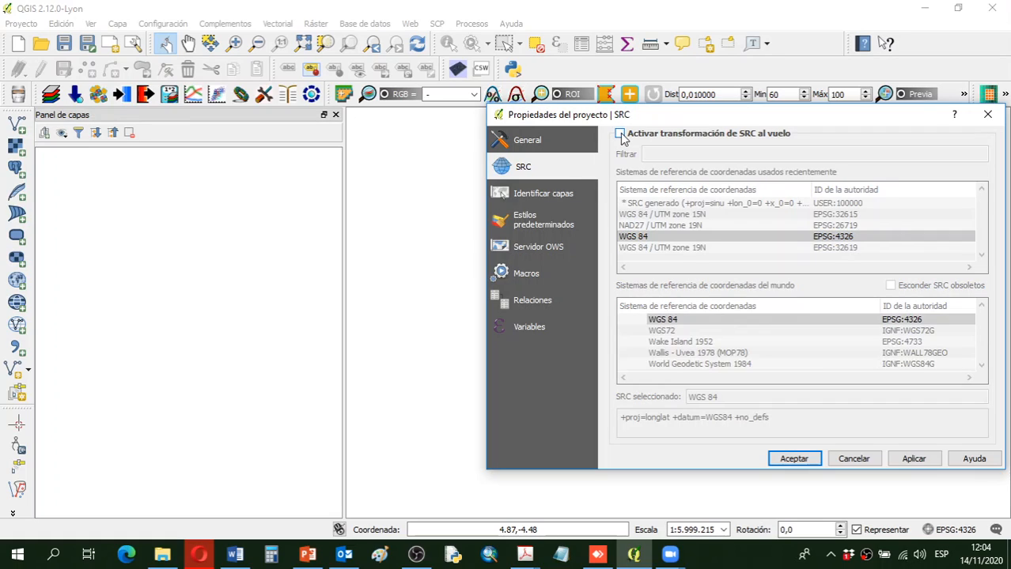
left_click(853, 458)
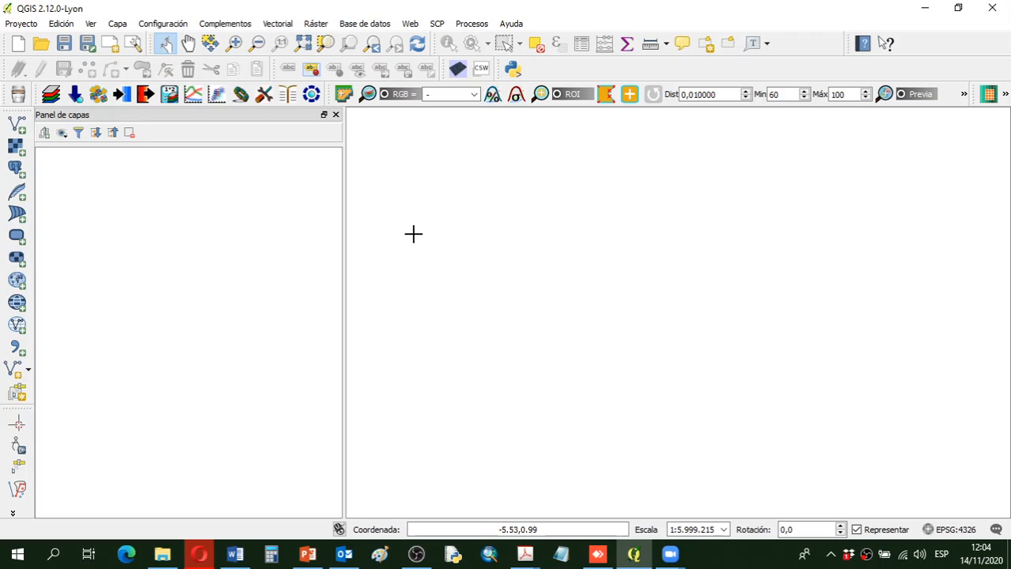
- Start adding a vector layer from a file and browse to the Vectores folder inside Datos para practicas QGIS EIGEO on drive G
left_click(13, 130)
left_click(690, 293)
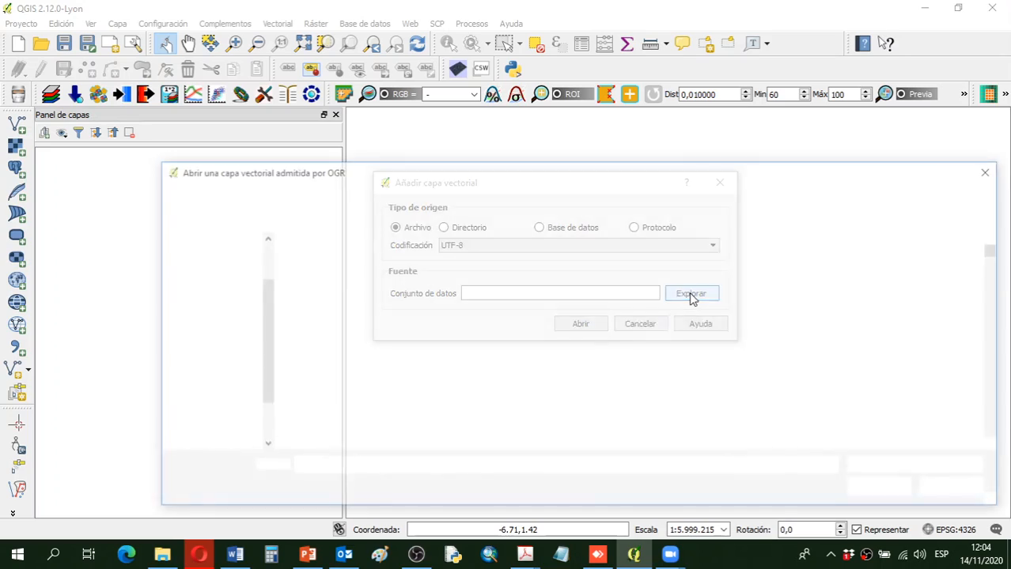
left_click_drag(263, 381, 264, 415)
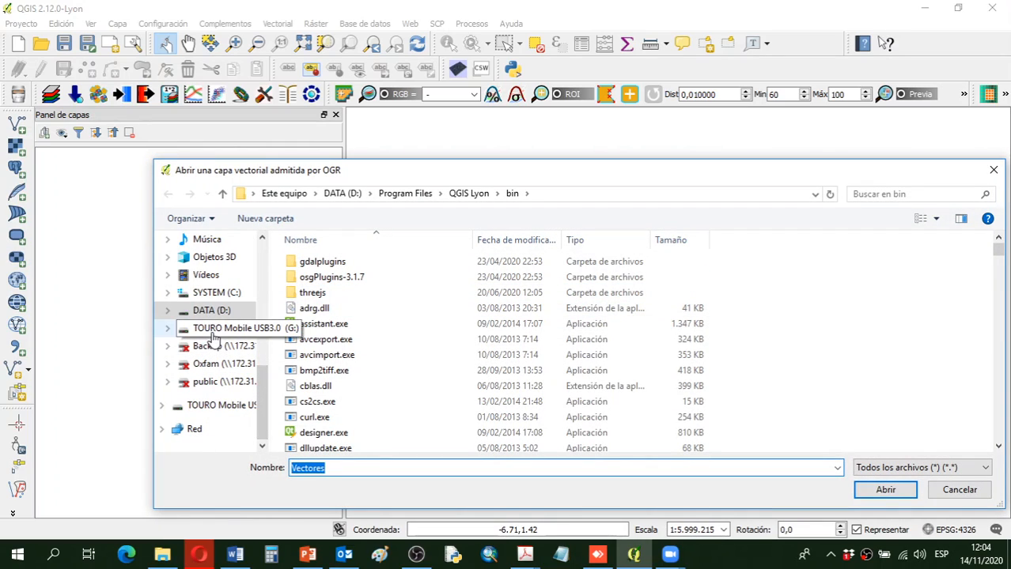
left_click(210, 329)
double_click(322, 278)
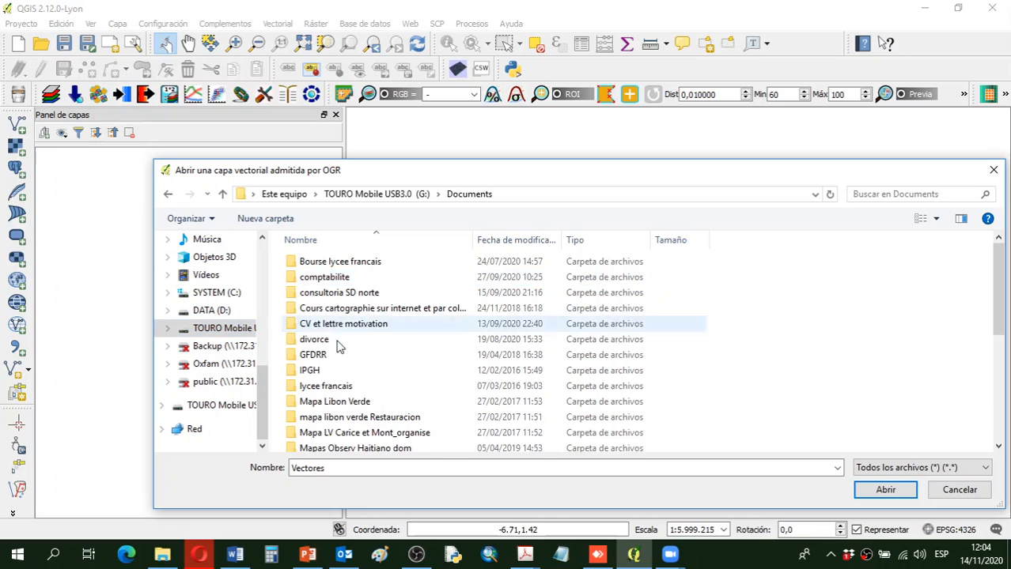
scroll(313, 419, "down", 5)
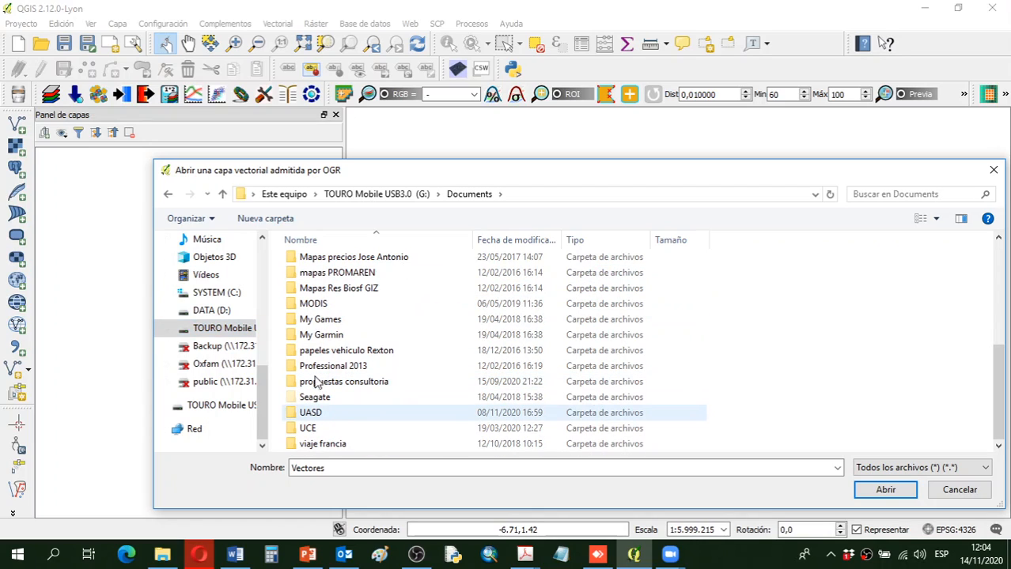
double_click(319, 414)
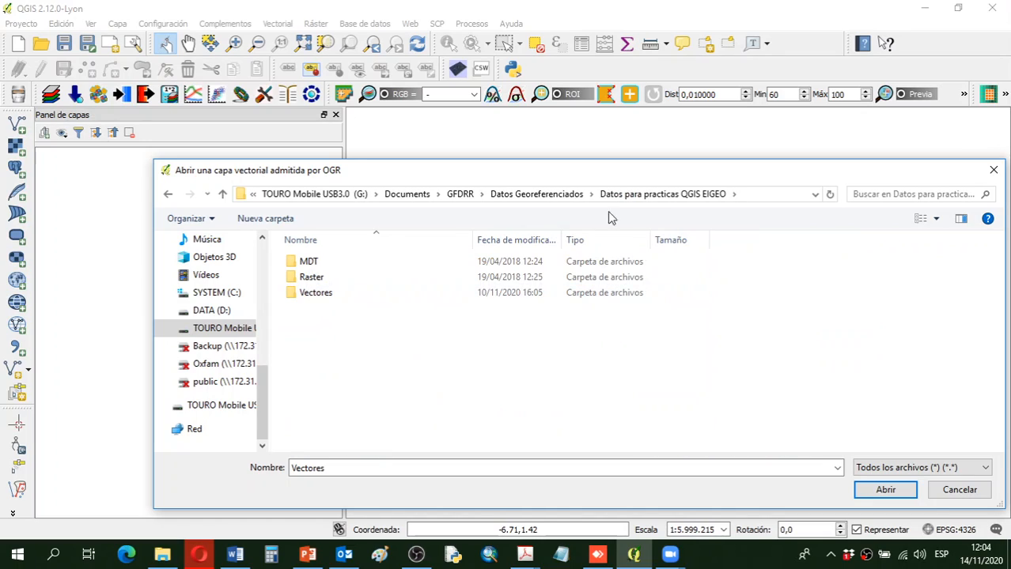
double_click(316, 293)
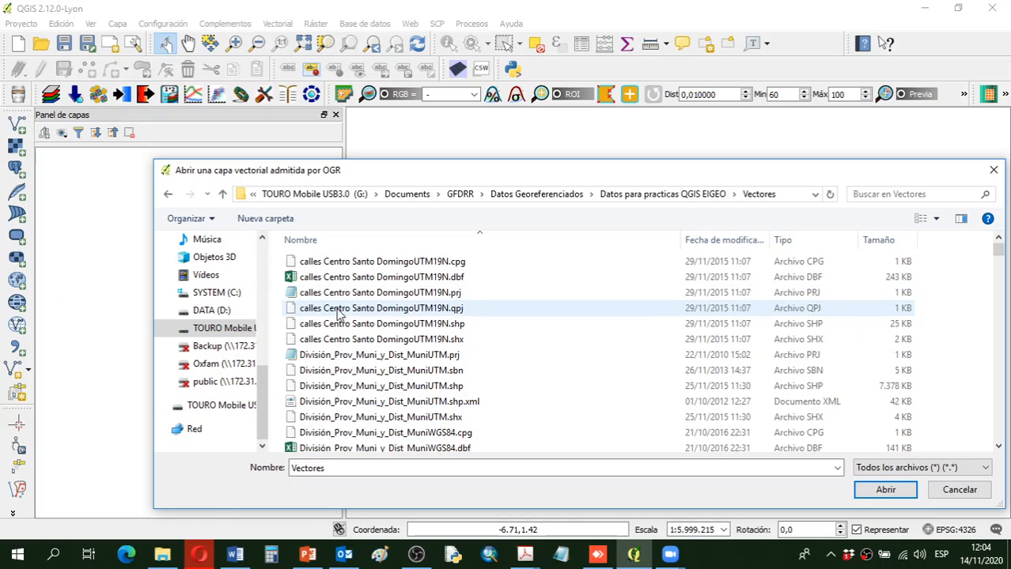
- Find the hispaniola.shp shapefile in the Vectores folder and add it to the project as a UTF-8 vector layer
scroll(407, 360, "down", 10)
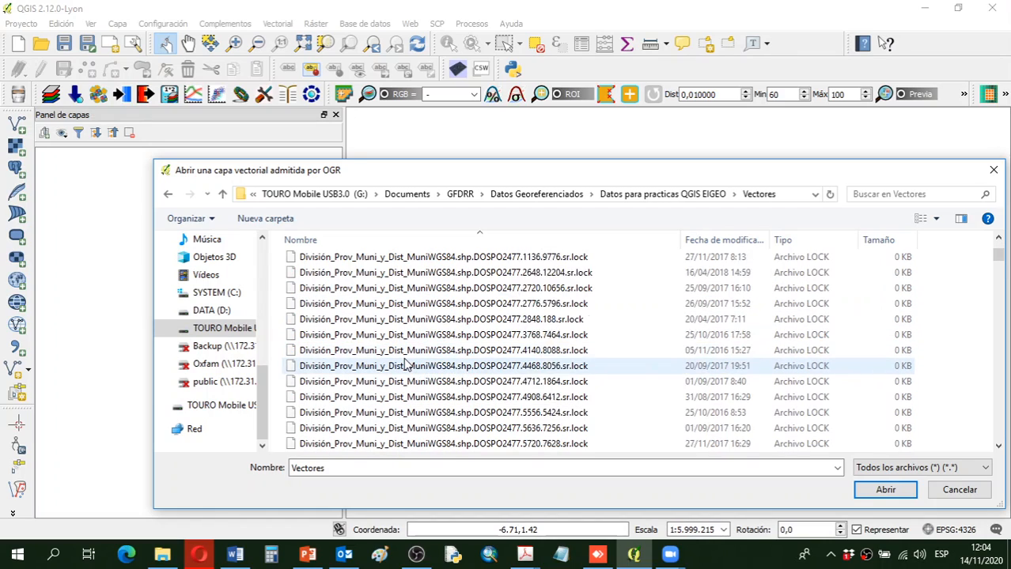
scroll(407, 362, "down", 5)
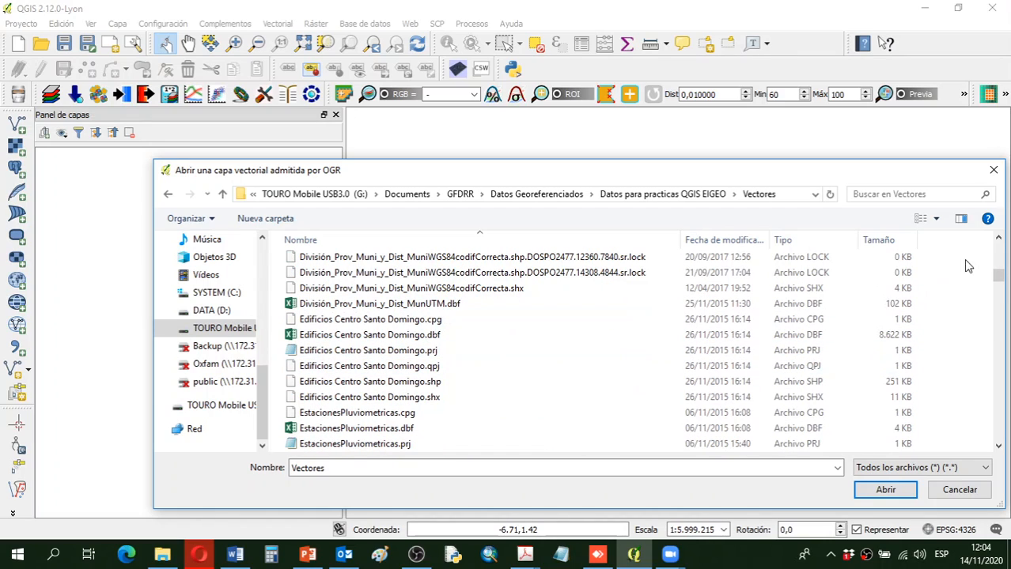
scroll(406, 417, "down", 5)
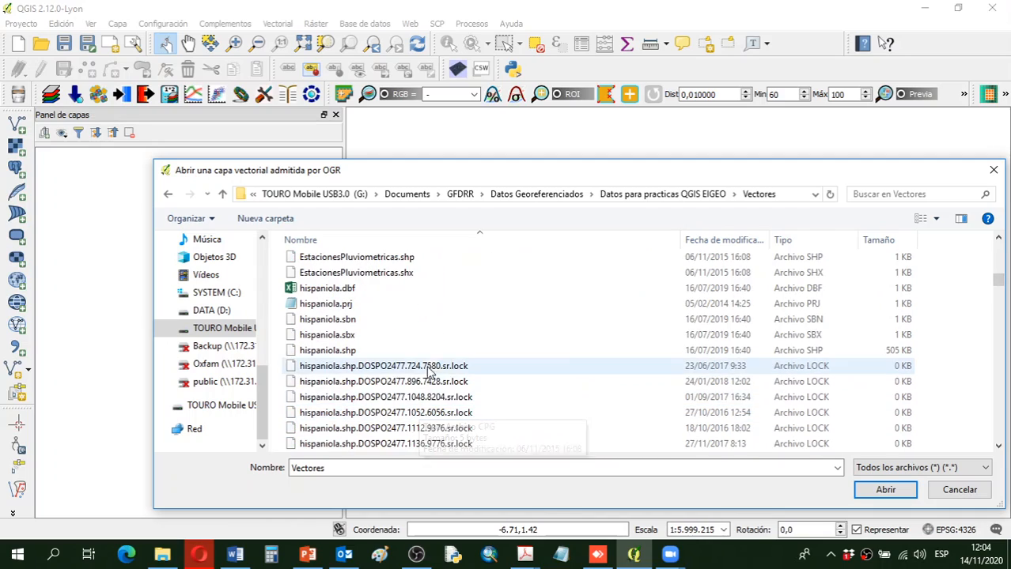
left_click(341, 353)
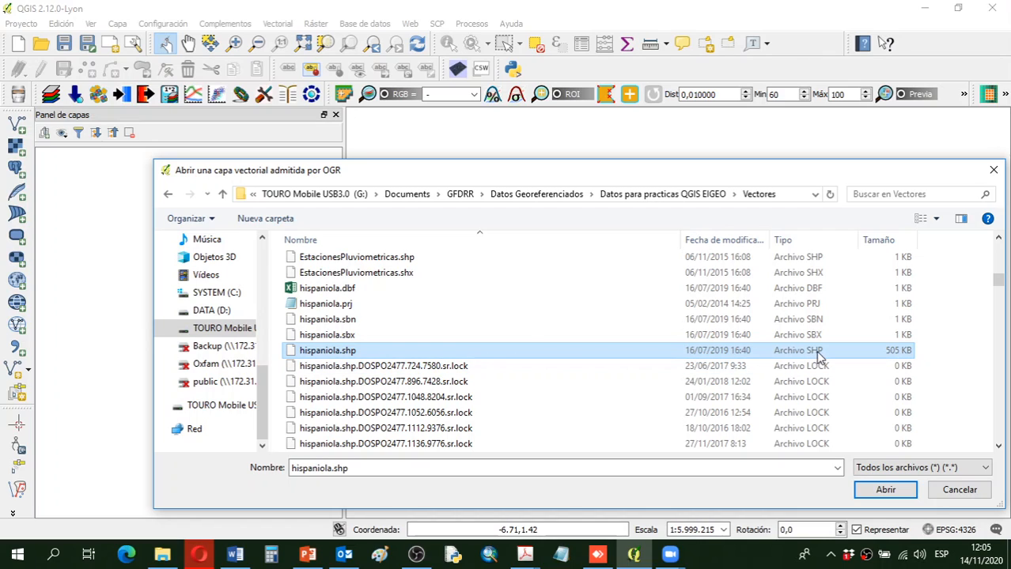
left_click(877, 490)
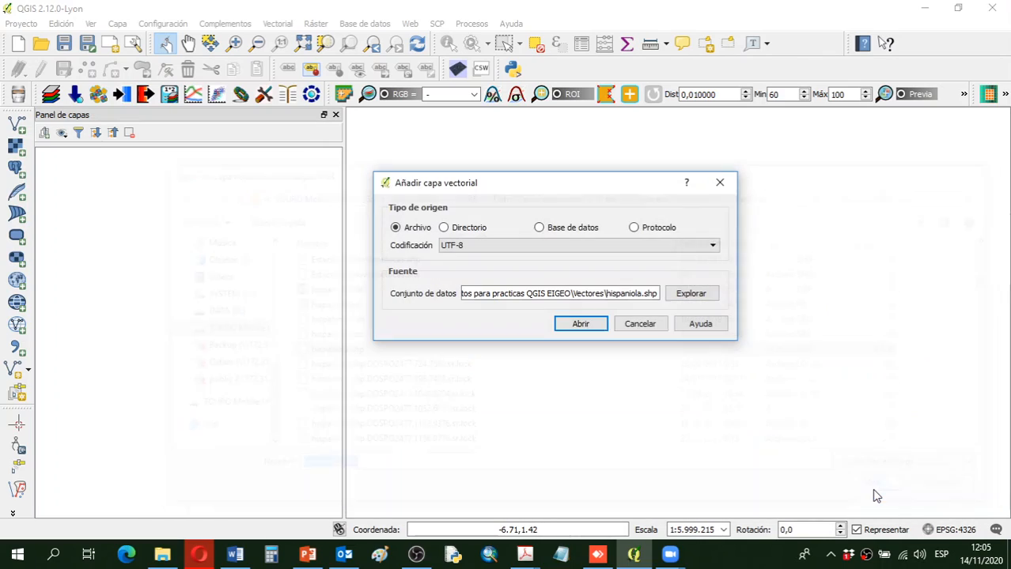
left_click(581, 324)
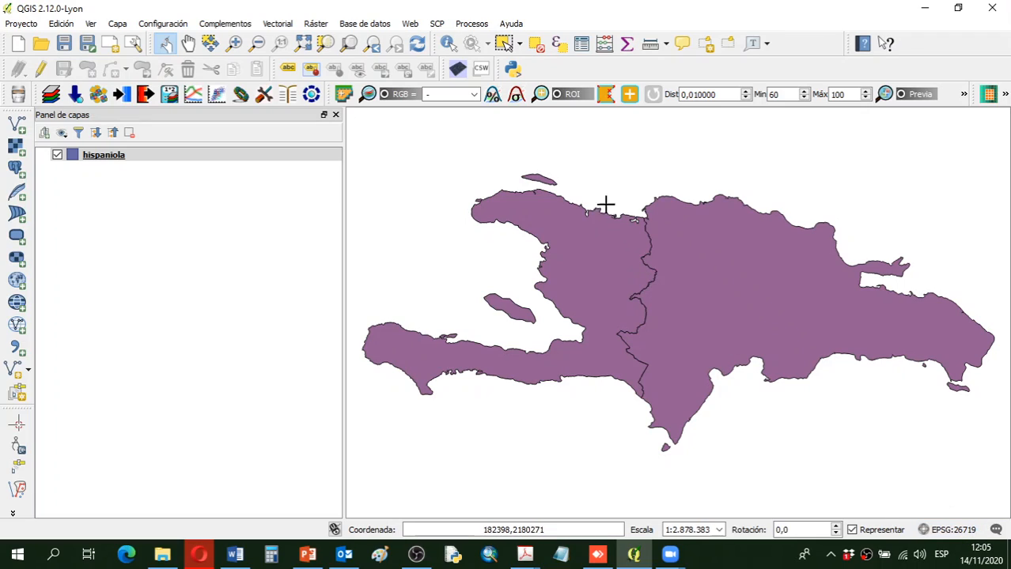
left_click(94, 160)
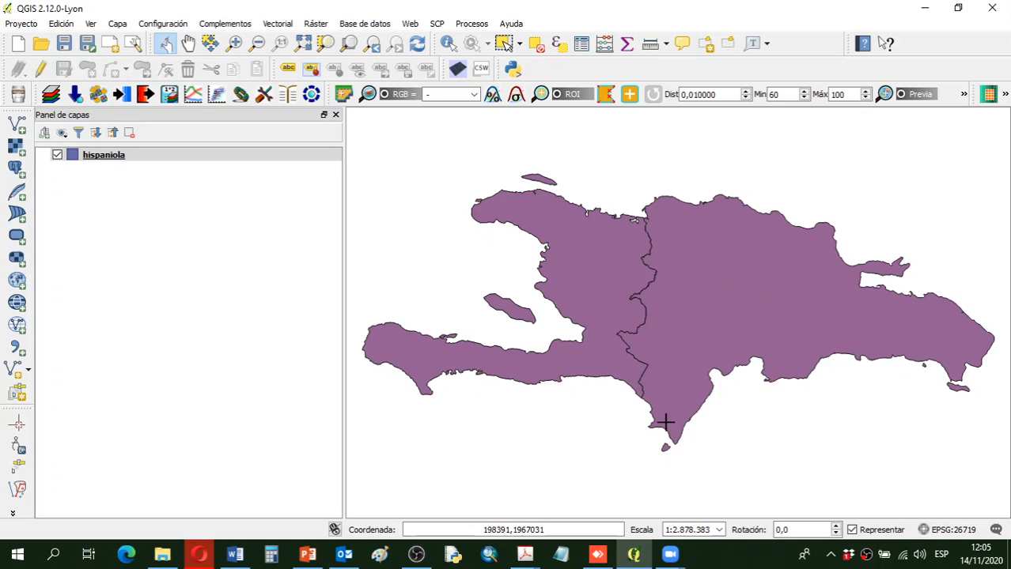
left_click(87, 155)
left_click(99, 156)
- Switch to the Vectores folder in File Explorer and examine hispaniola's component files: .dbf, .prj, .sbn, .sbx and .shp
key("alt+Tab")
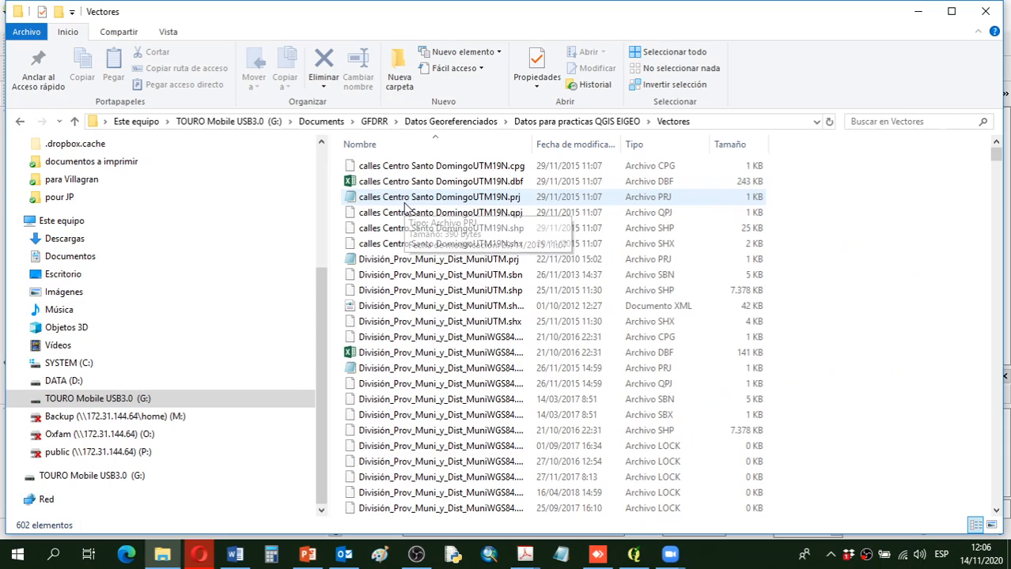
scroll(407, 196, "down", 20)
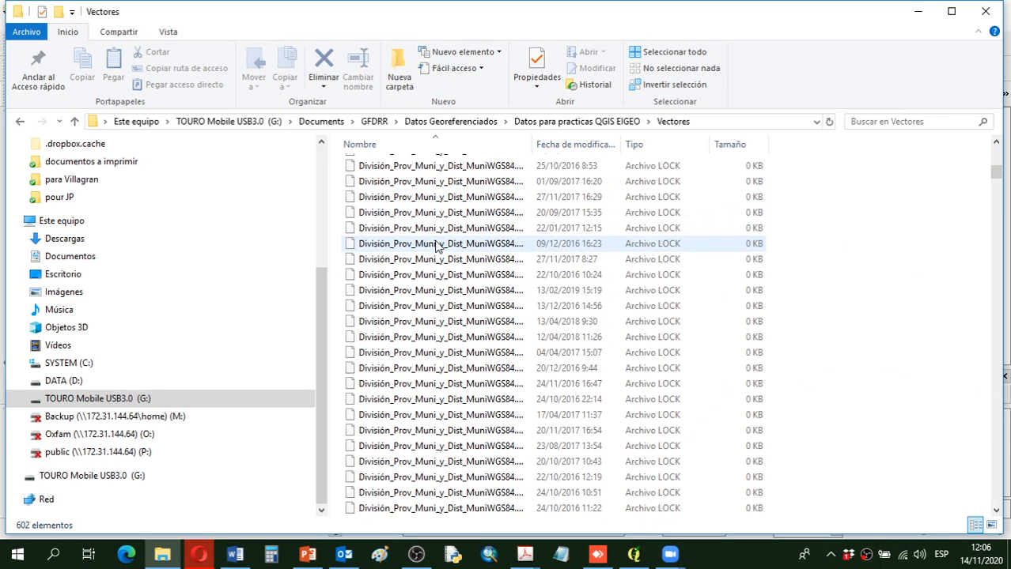
scroll(455, 234, "up", 3)
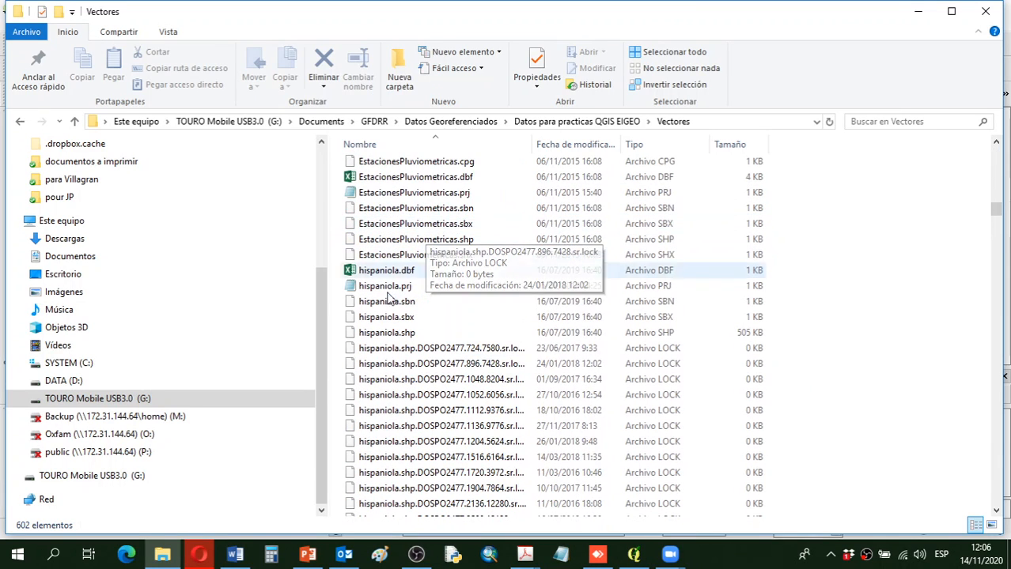
left_click(385, 287)
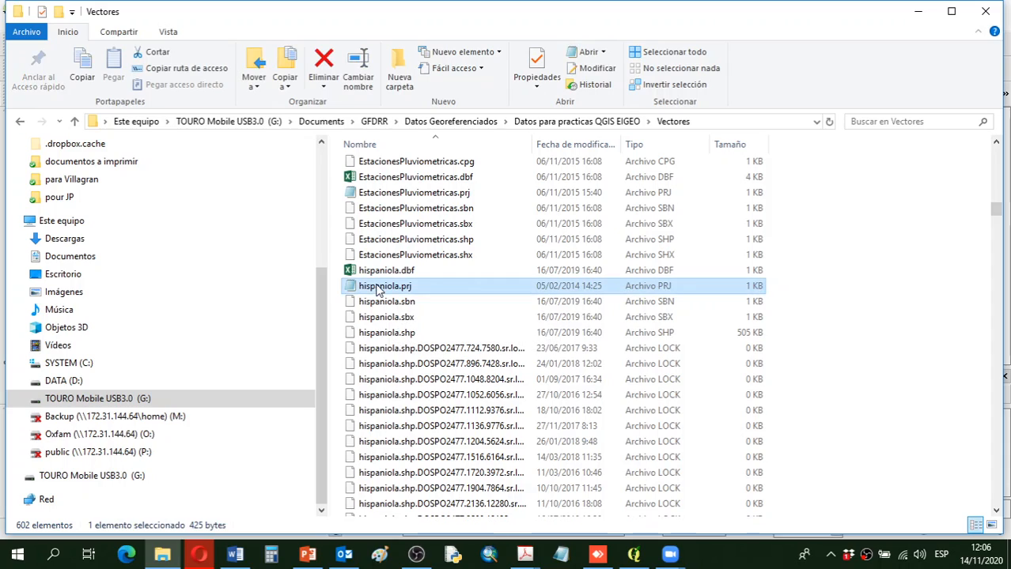
left_click(382, 273)
left_click(385, 287)
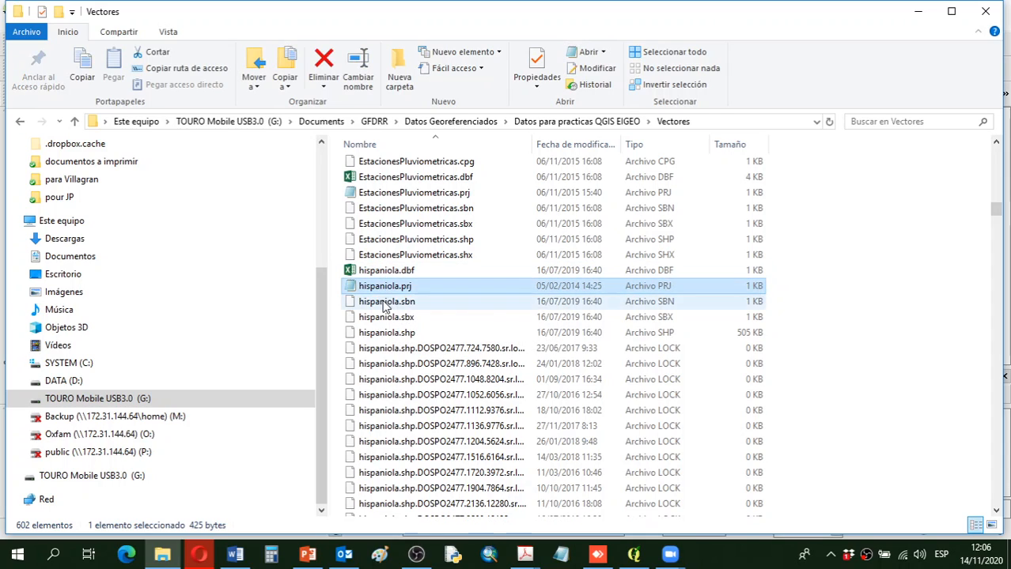
left_click(386, 302)
left_click(386, 318)
left_click(388, 334)
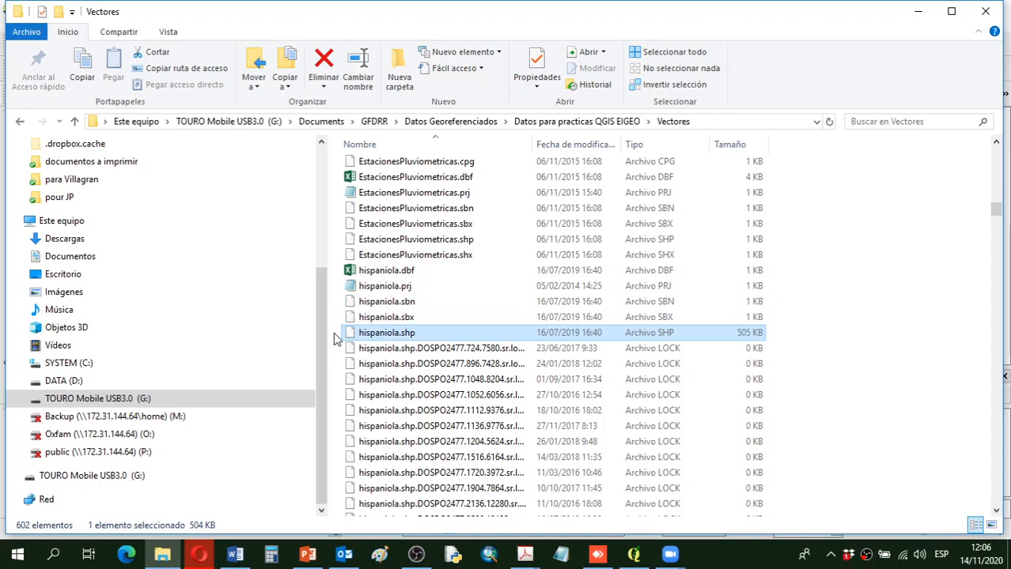
left_click_drag(336, 340, 336, 272)
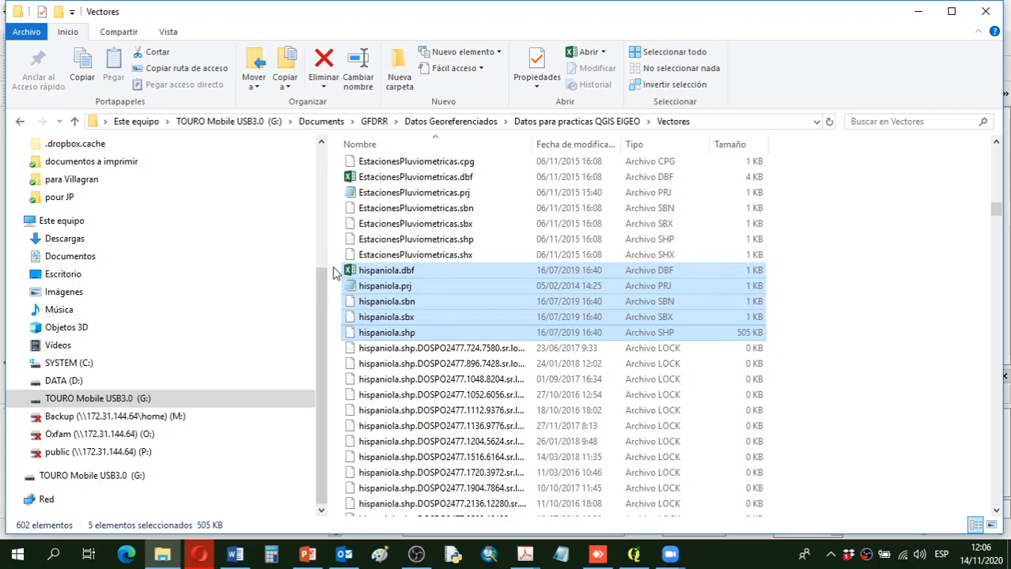
left_click(333, 272)
- Open hispaniola.prj in Notepad and examine the projected coordinate system name and the definition that follows it
left_click(402, 287)
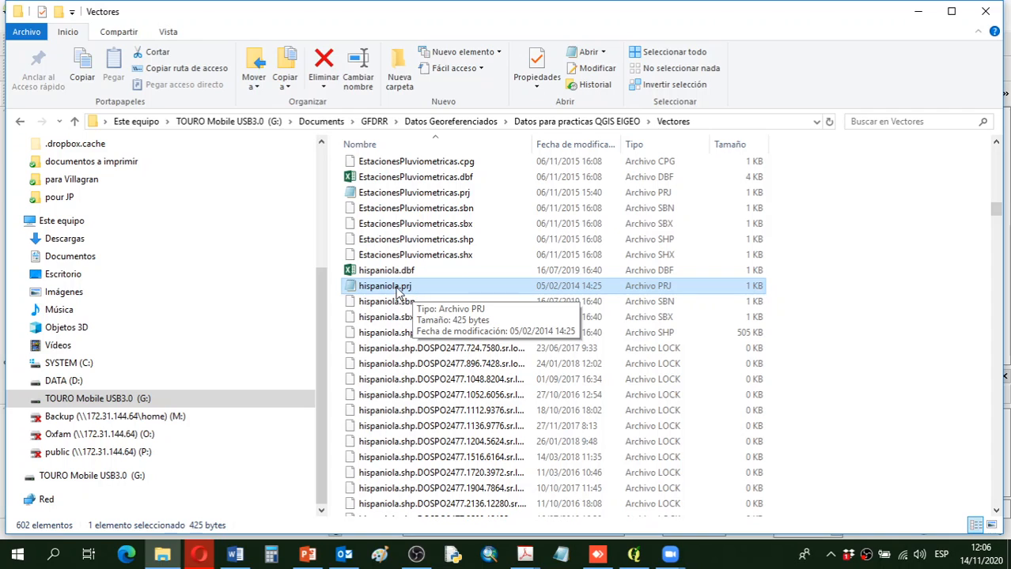
double_click(397, 288)
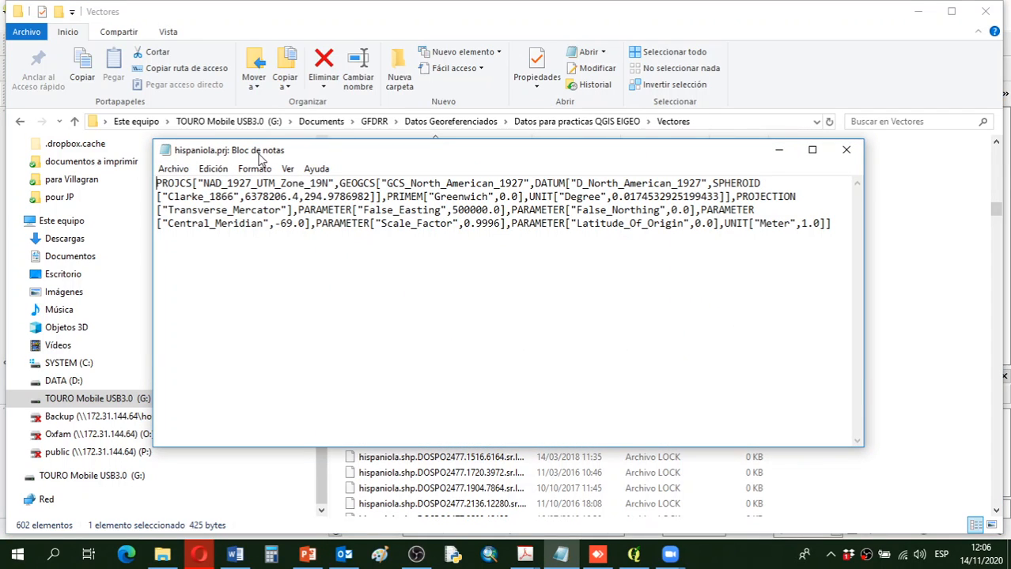
left_click_drag(260, 155, 276, 187)
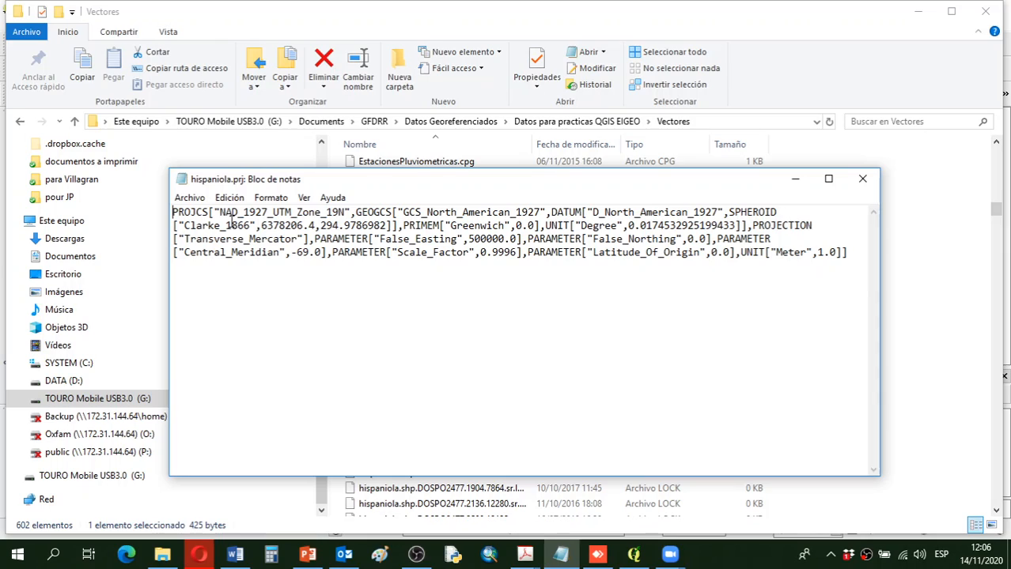
left_click_drag(219, 212, 346, 212)
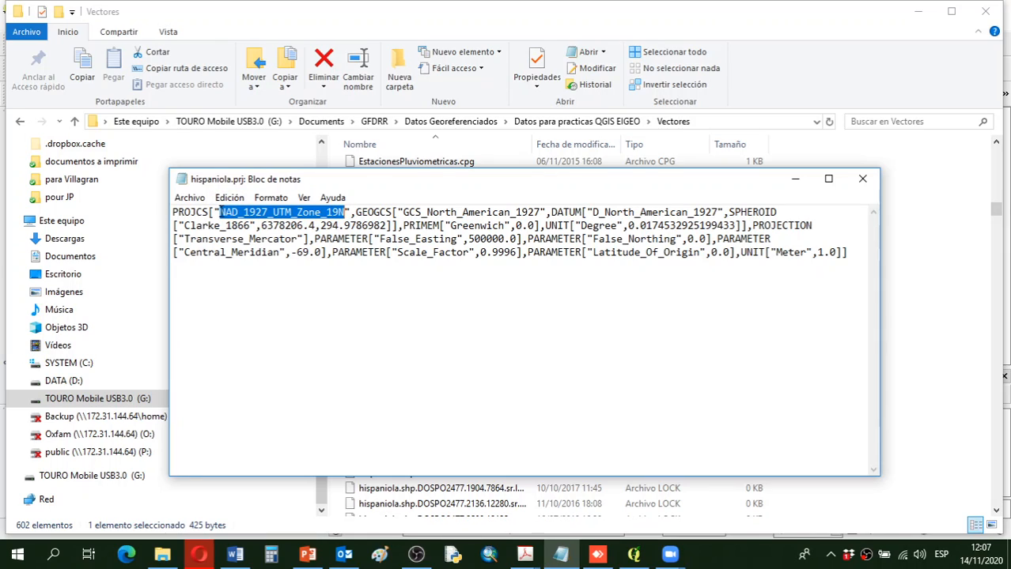
left_click_drag(219, 212, 347, 212)
left_click_drag(401, 212, 843, 267)
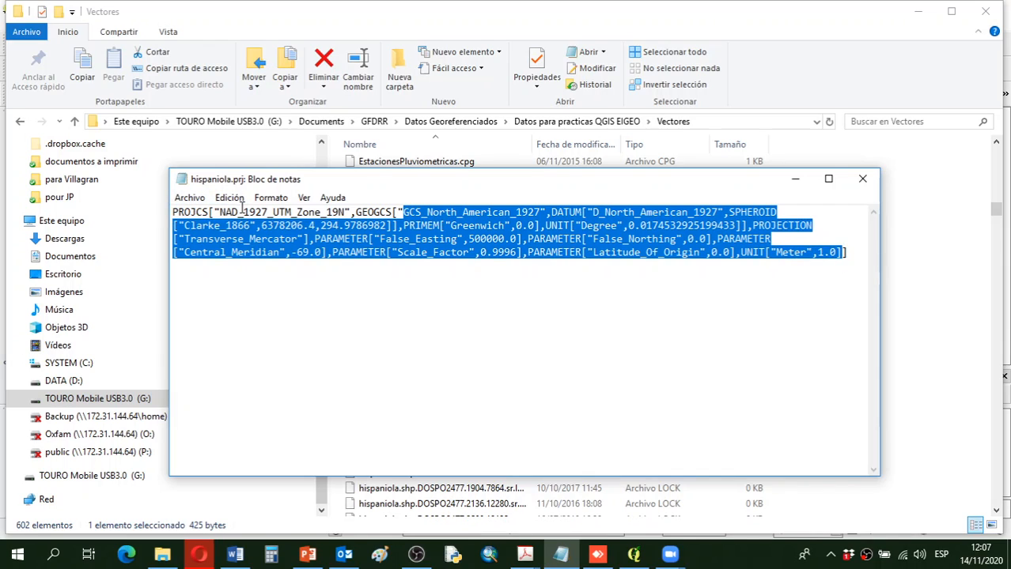
left_click(283, 298)
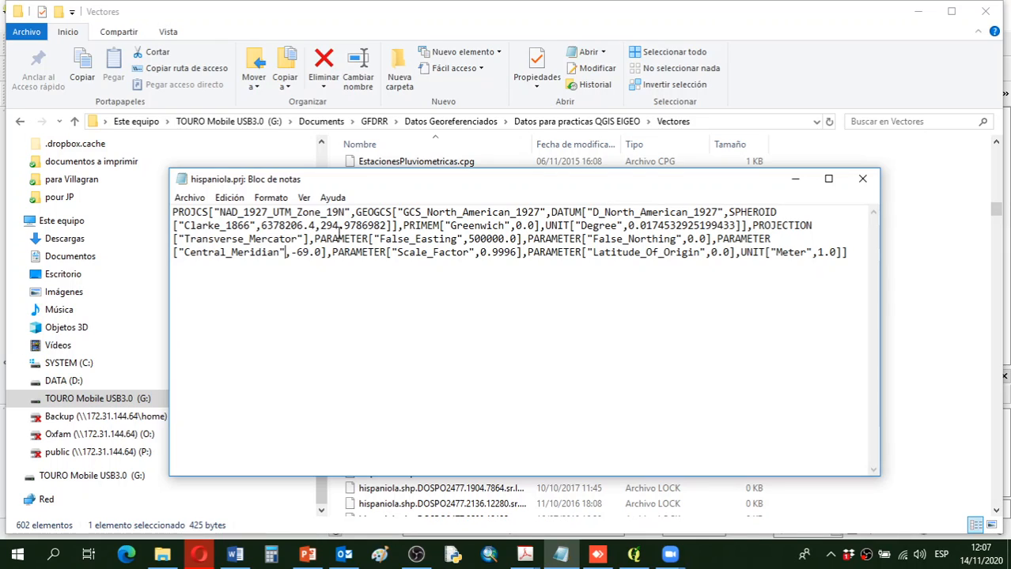
- Examine the spheroid name, its radius and flattening values, the prime meridian and the angular unit in hispaniola.prj
left_click_drag(249, 225, 185, 227)
left_click_drag(260, 225, 316, 226)
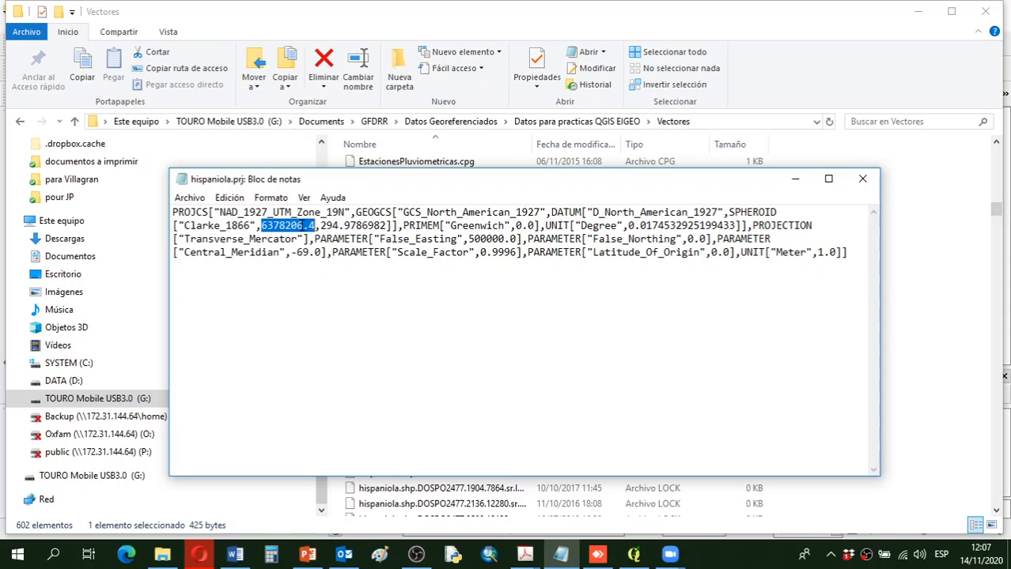
left_click_drag(320, 225, 388, 225)
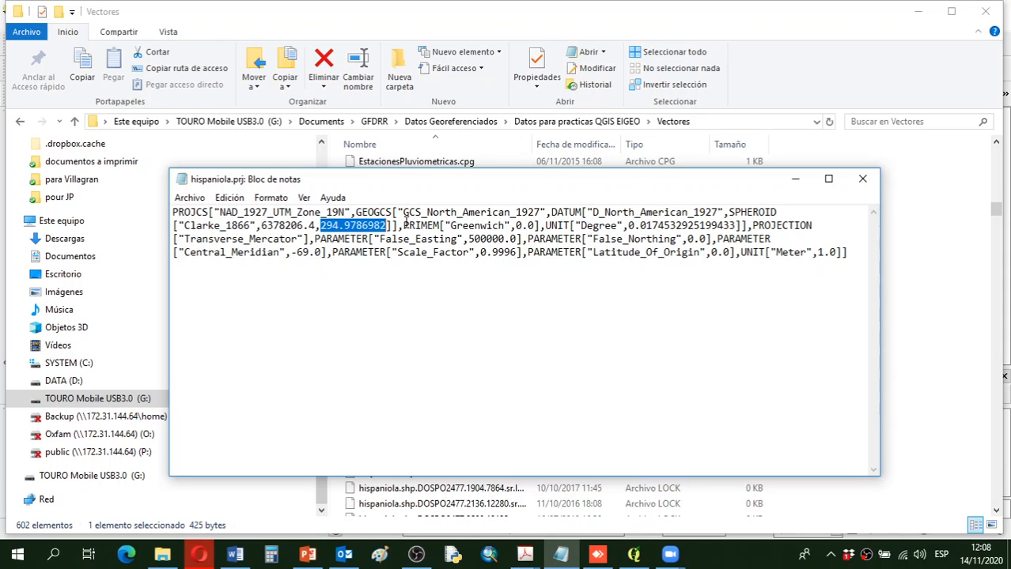
left_click_drag(450, 226, 504, 226)
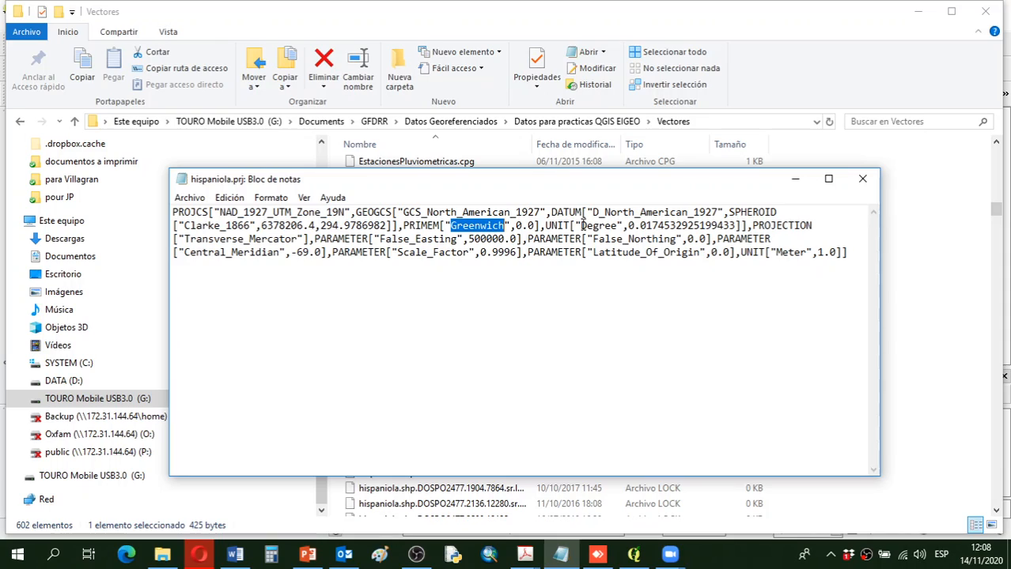
left_click_drag(582, 225, 613, 226)
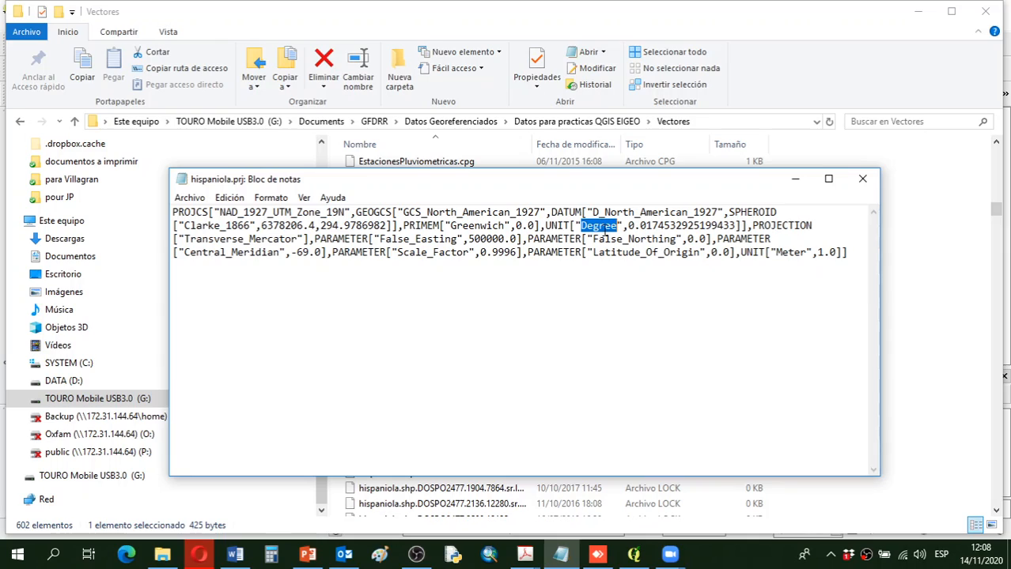
left_click_drag(618, 231, 581, 227)
- Examine the projection, false easting, false northing and linear unit in hispaniola.prj, and close the file
left_click_drag(751, 226, 818, 228)
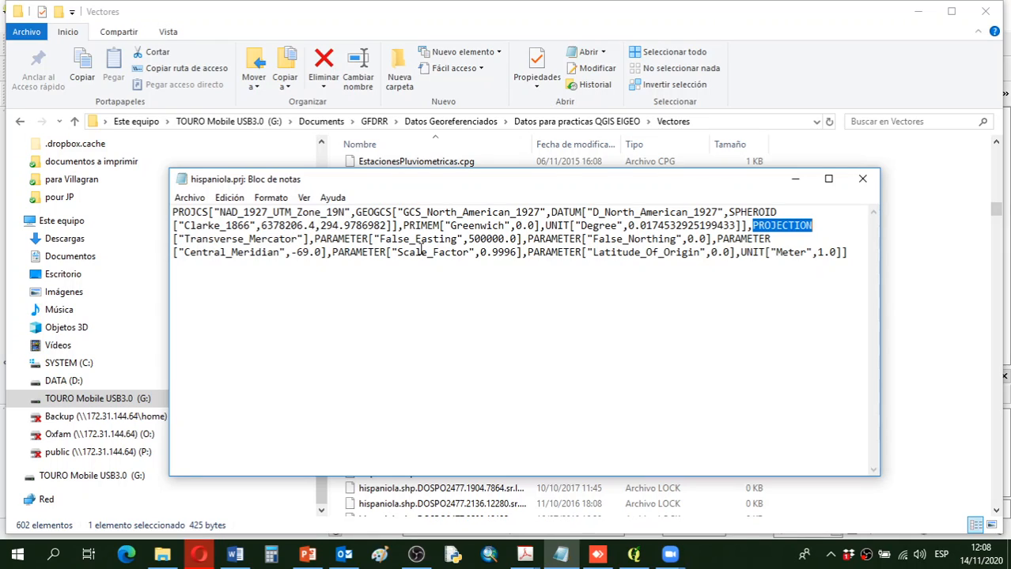
left_click_drag(457, 240, 378, 240)
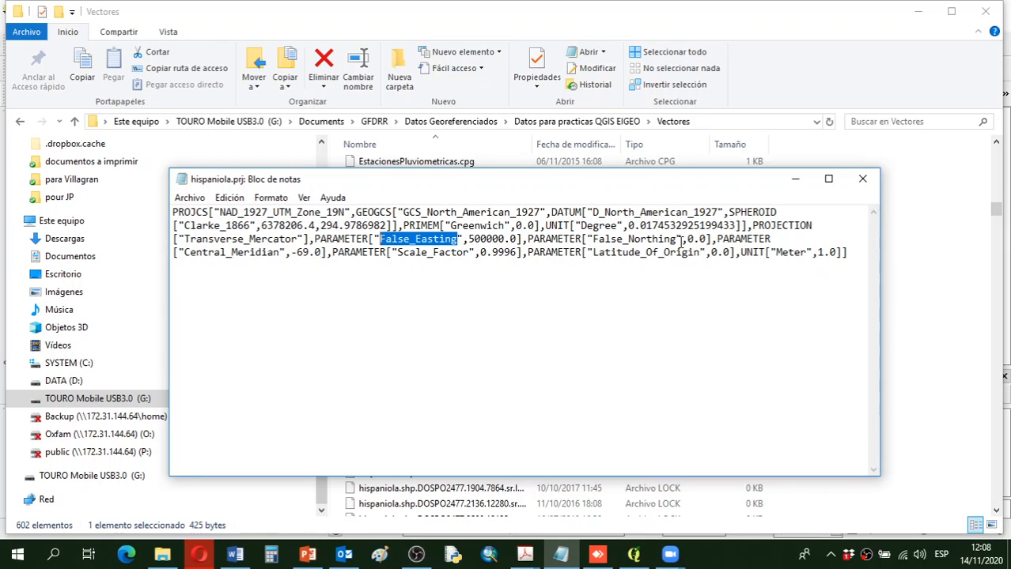
left_click_drag(679, 239, 593, 241)
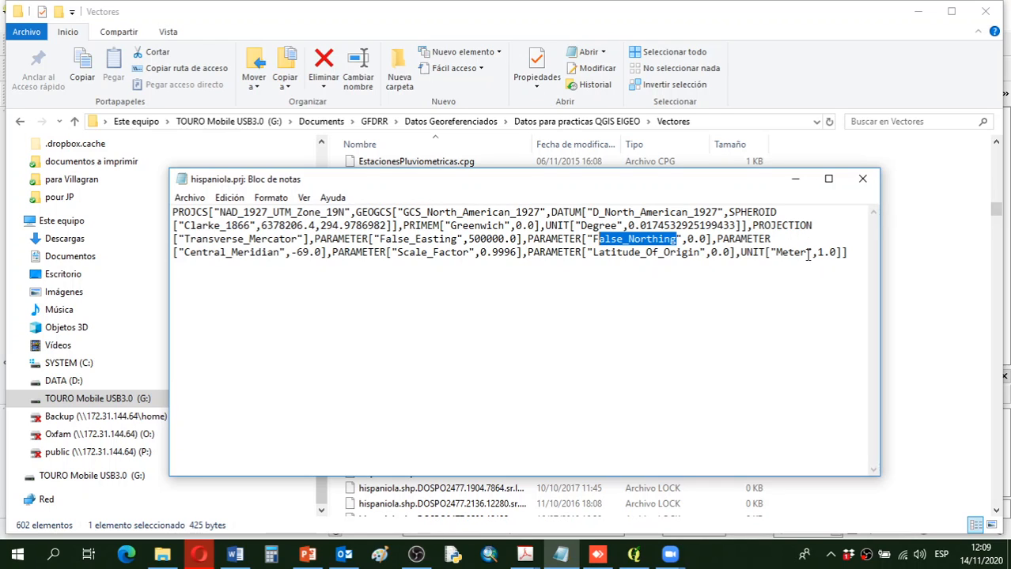
left_click_drag(807, 253, 776, 254)
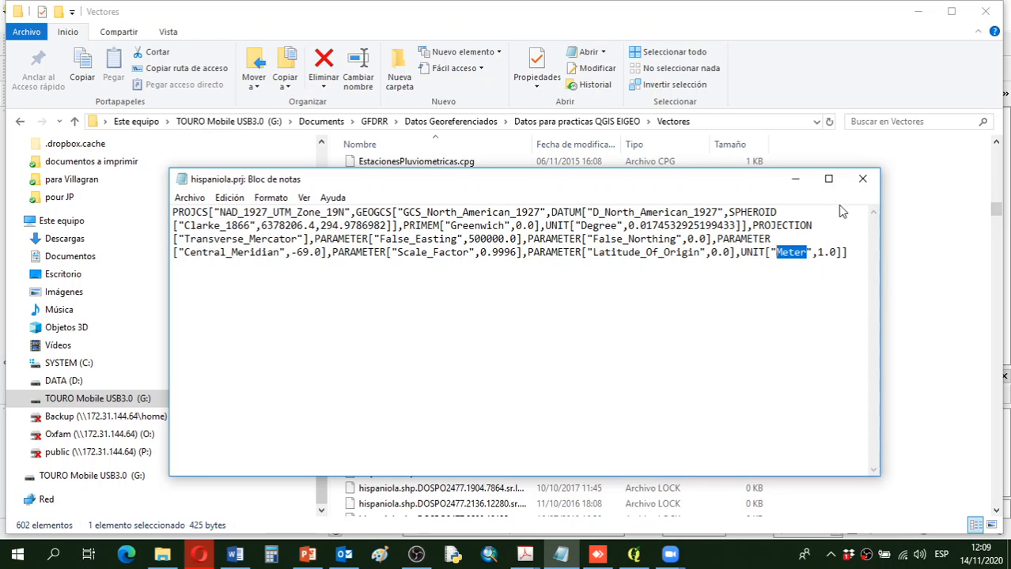
left_click(862, 179)
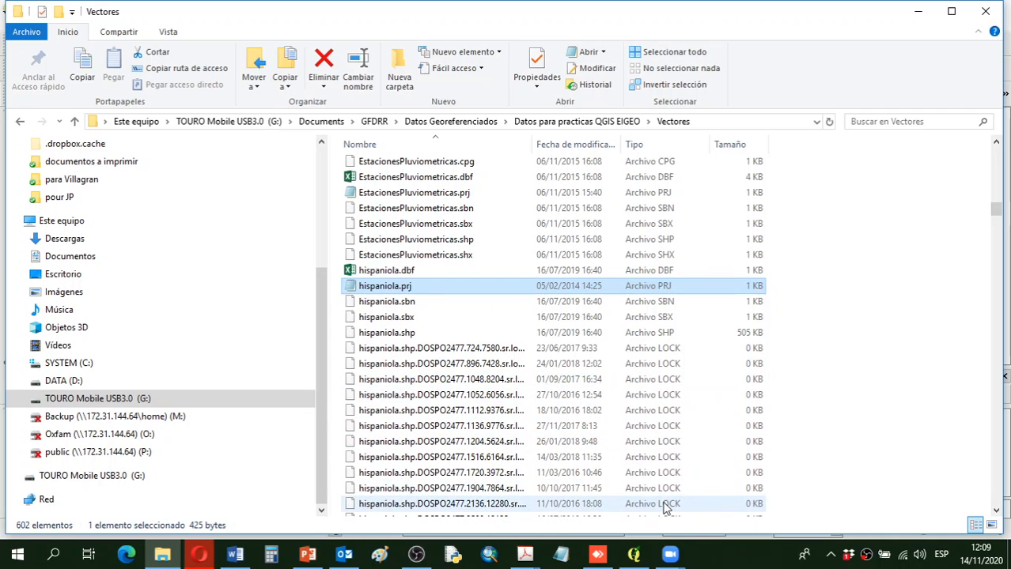
- Return to QGIS, close the Python console, and check the project's selected CRS in the project properties without applying changes
left_click(634, 554)
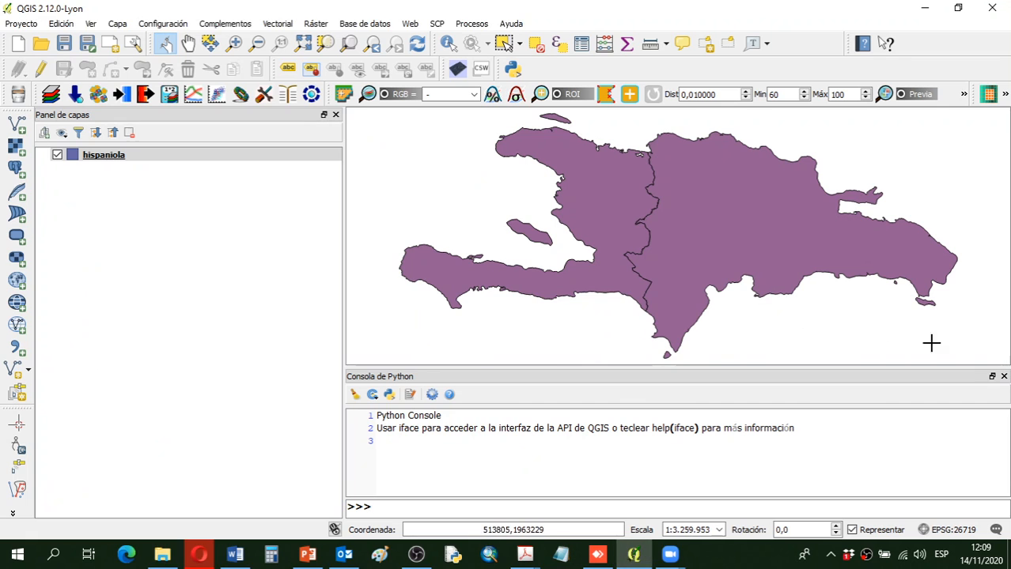
left_click(1004, 377)
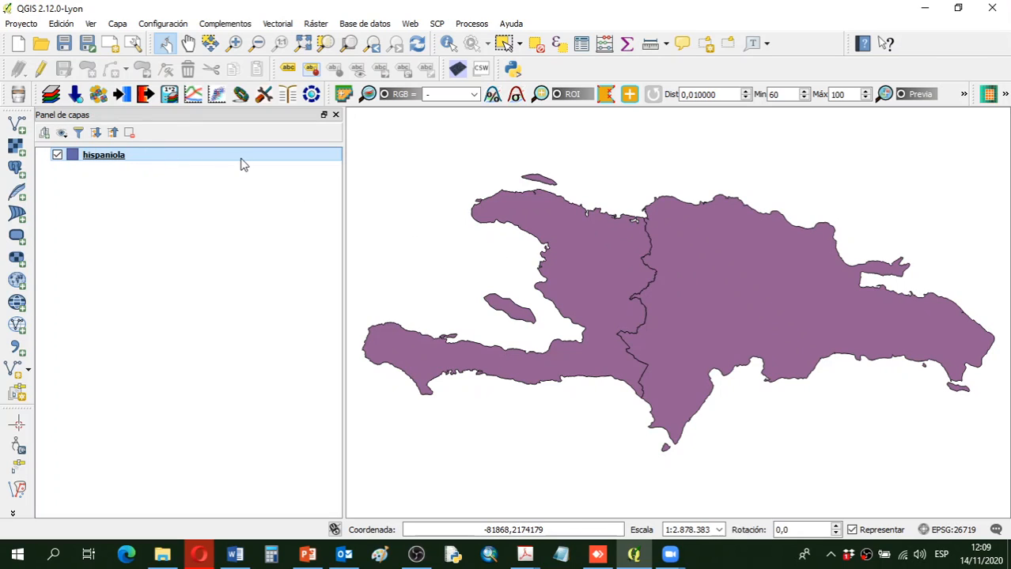
left_click(949, 531)
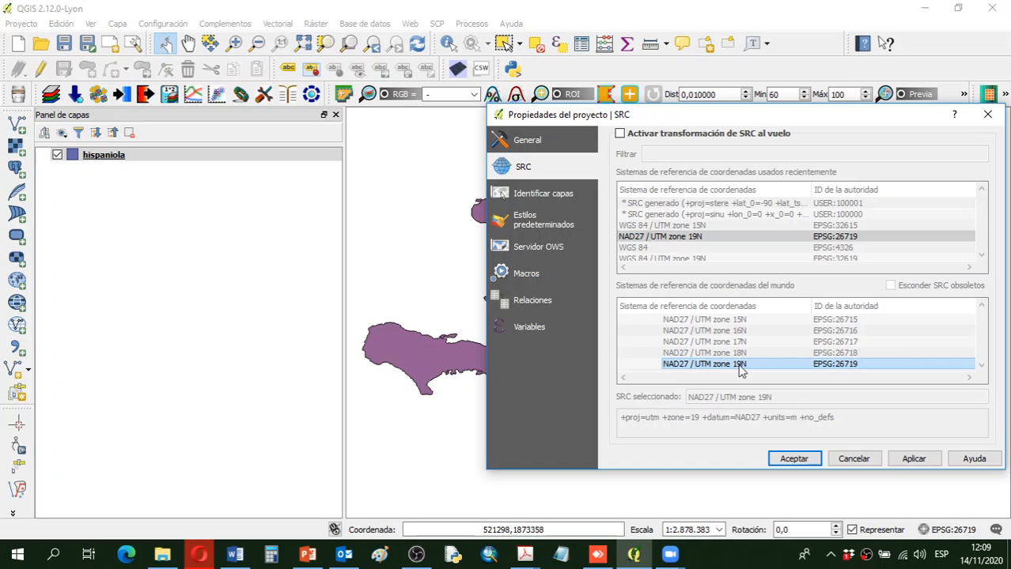
left_click(854, 461)
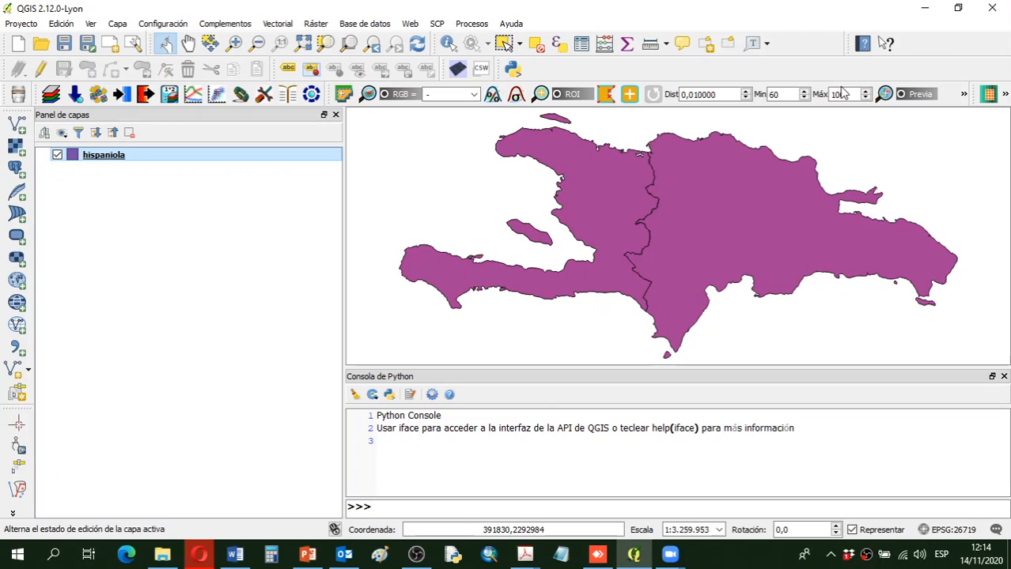
- Close the Python console and remove the hispaniola layer from the project
left_click(1004, 377)
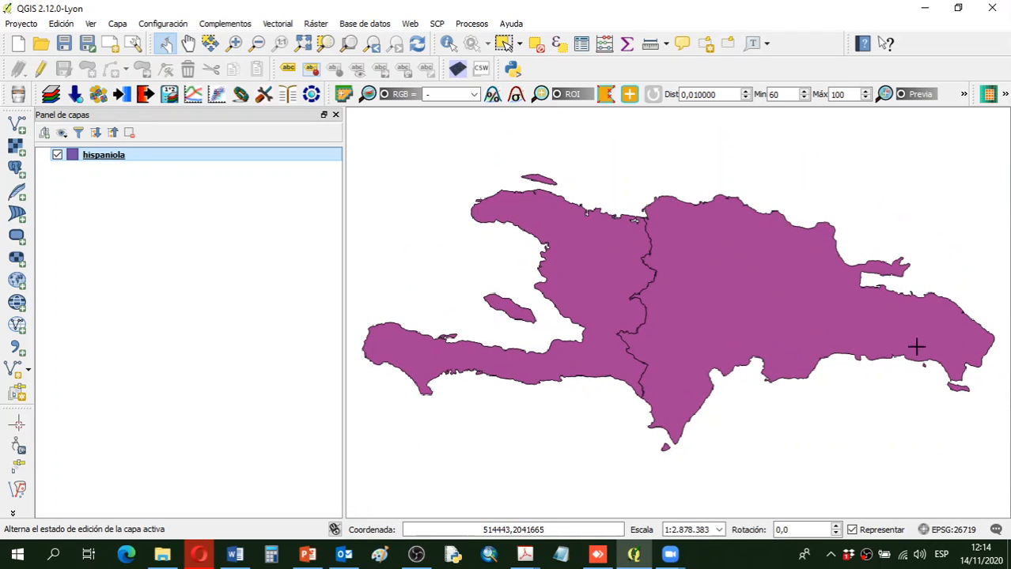
right_click(96, 156)
left_click(119, 196)
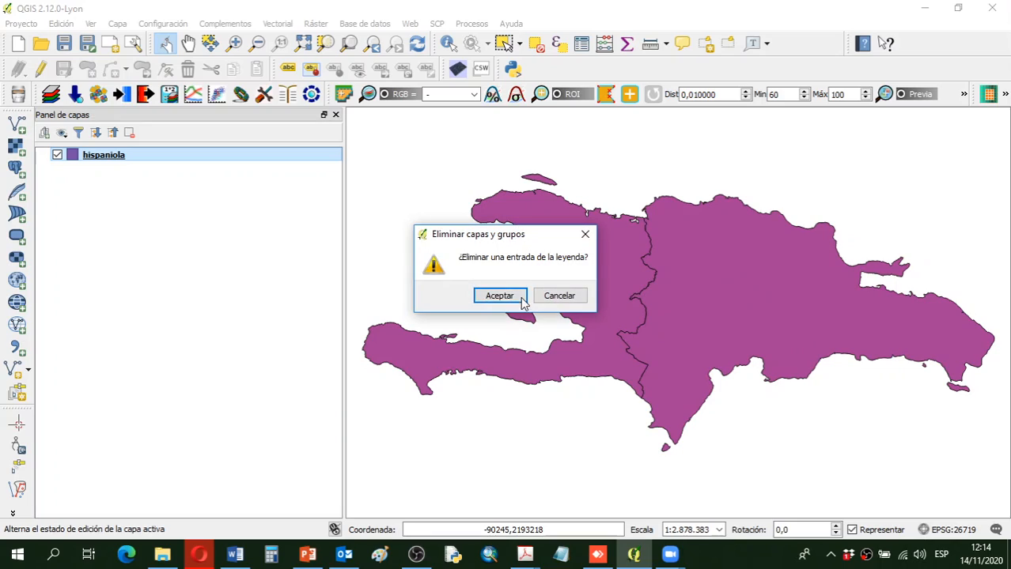
left_click(496, 295)
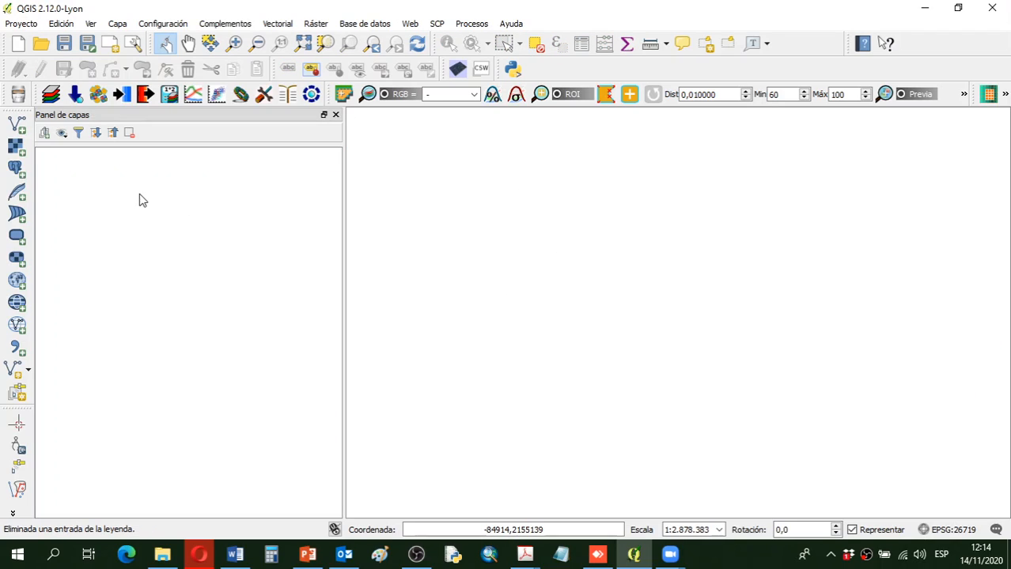
- Start adding a vector layer and browse the Vectores folder for the TM_WORLD_BORDERS-0.3 files
left_click(16, 124)
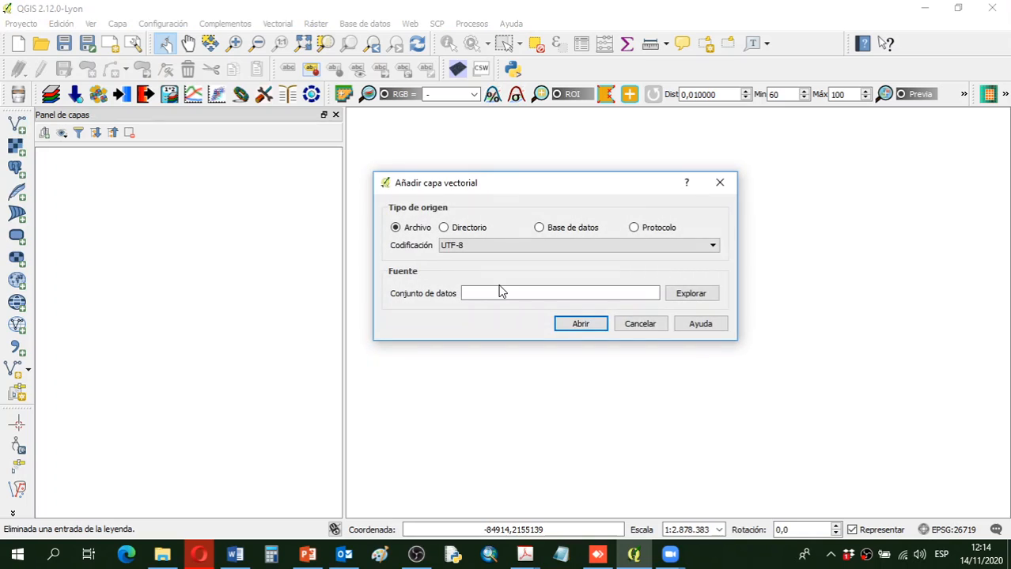
left_click(680, 294)
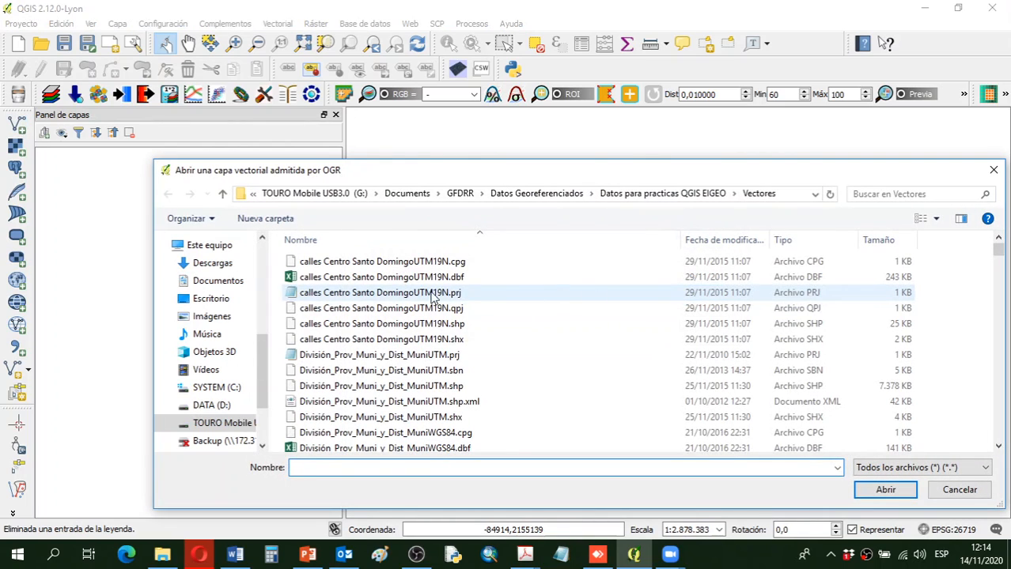
scroll(433, 296, "down", 15)
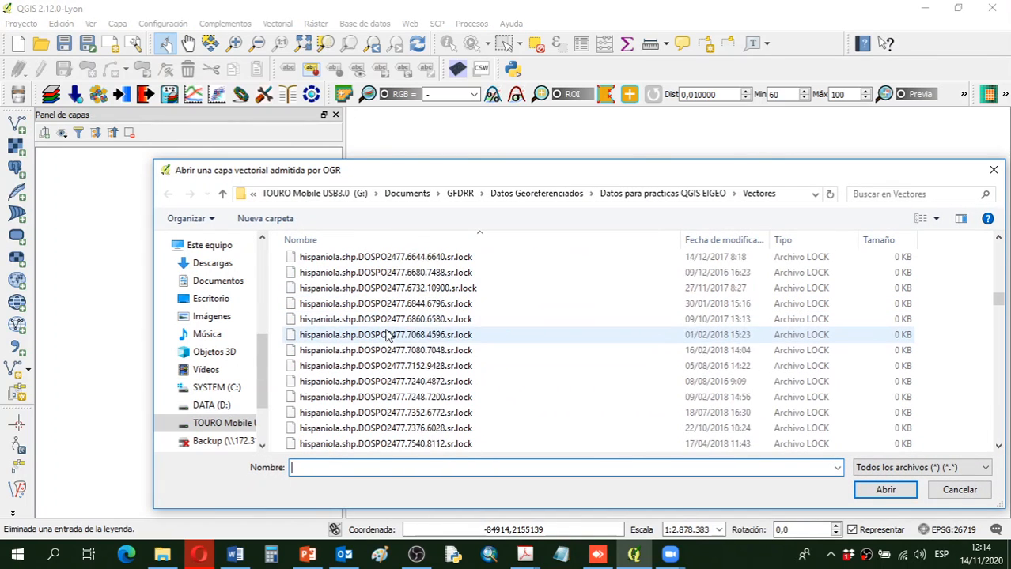
scroll(388, 336, "down", 20)
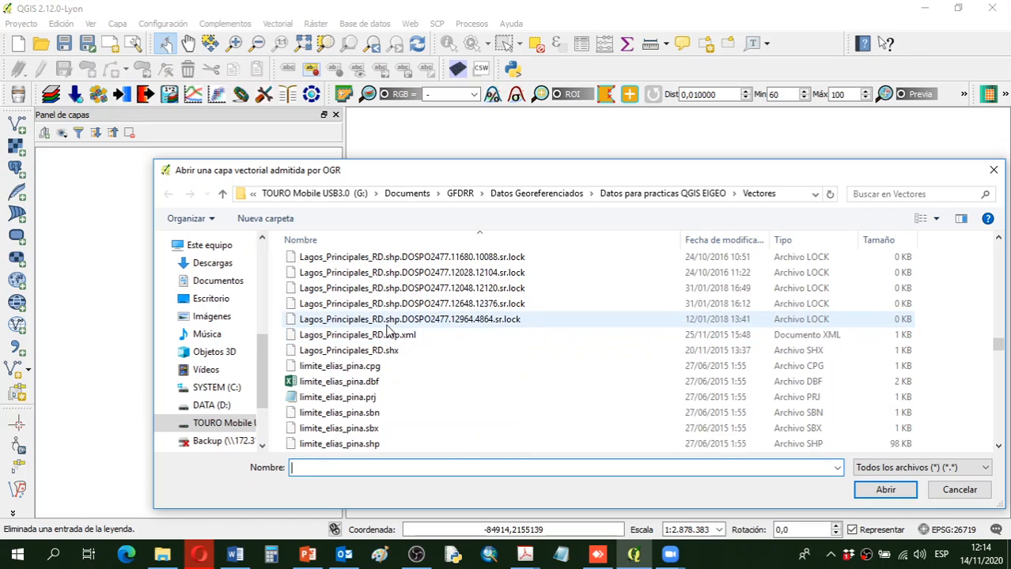
scroll(386, 333, "down", 20)
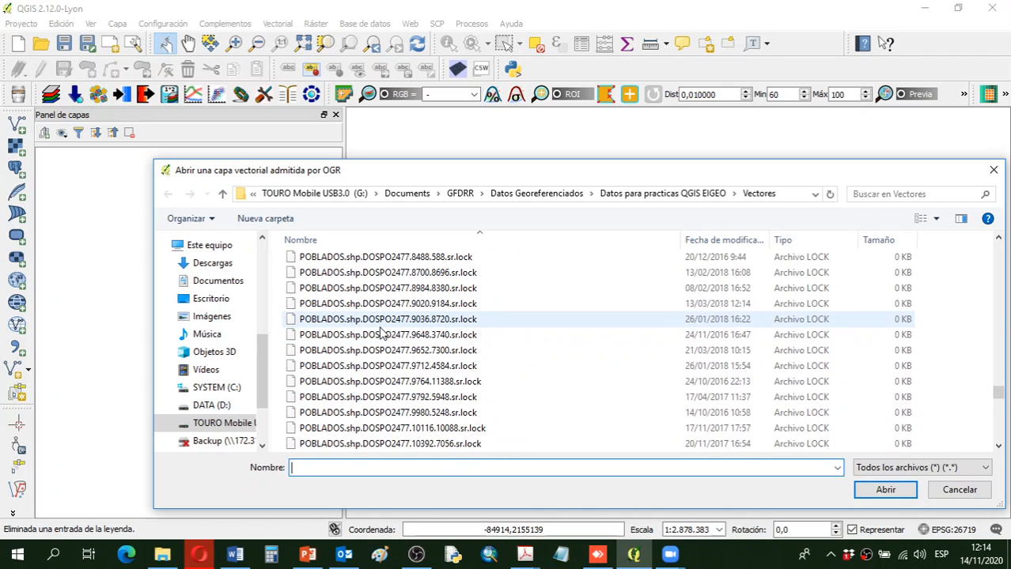
scroll(383, 336, "down", 20)
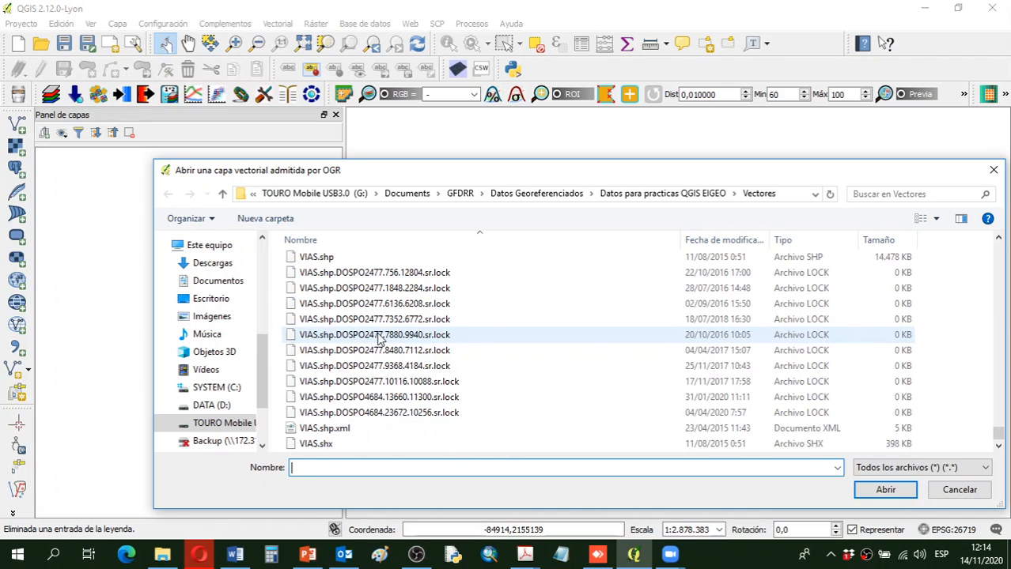
scroll(380, 339, "up", 6)
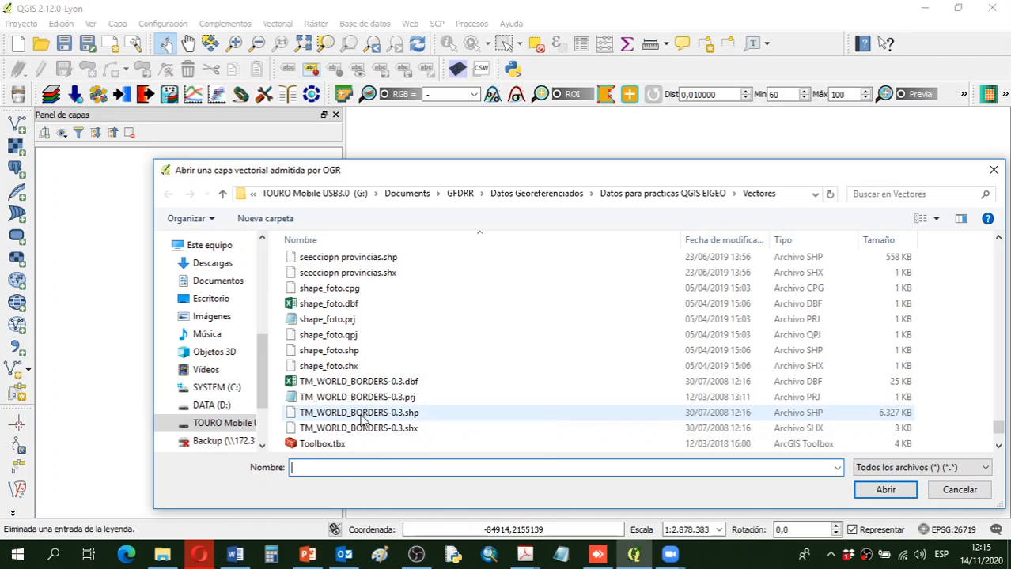
- Try to open TM_WORLD_BORDERS-0.3.prj for reading from the dataset file list
left_click(361, 418)
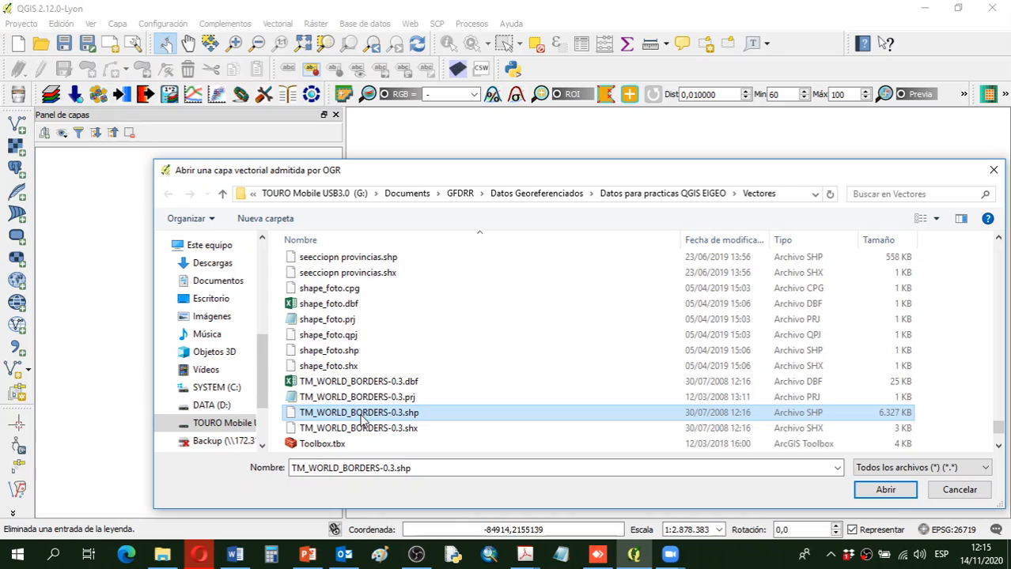
left_click(360, 416)
left_click(533, 425)
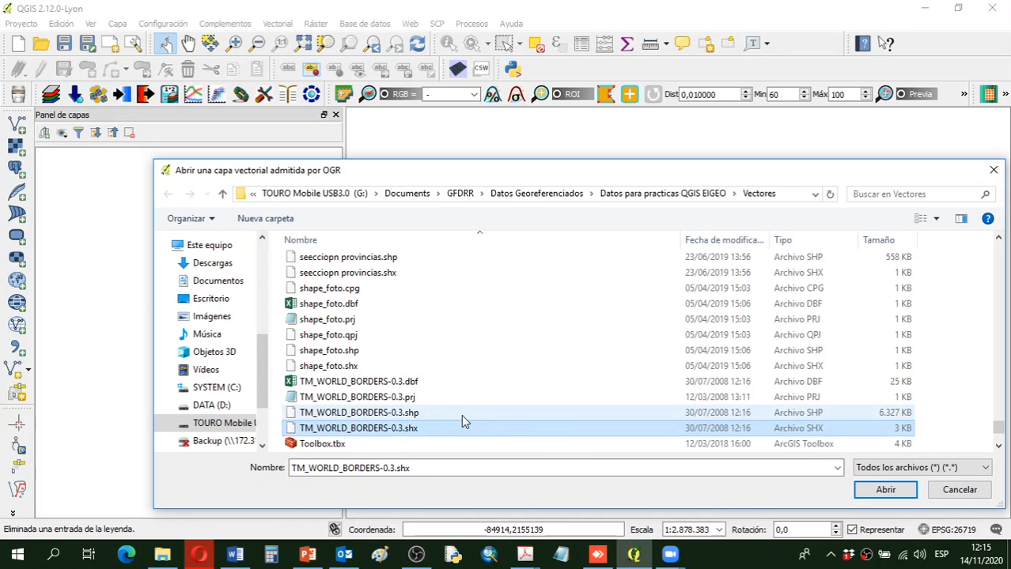
left_click(408, 415)
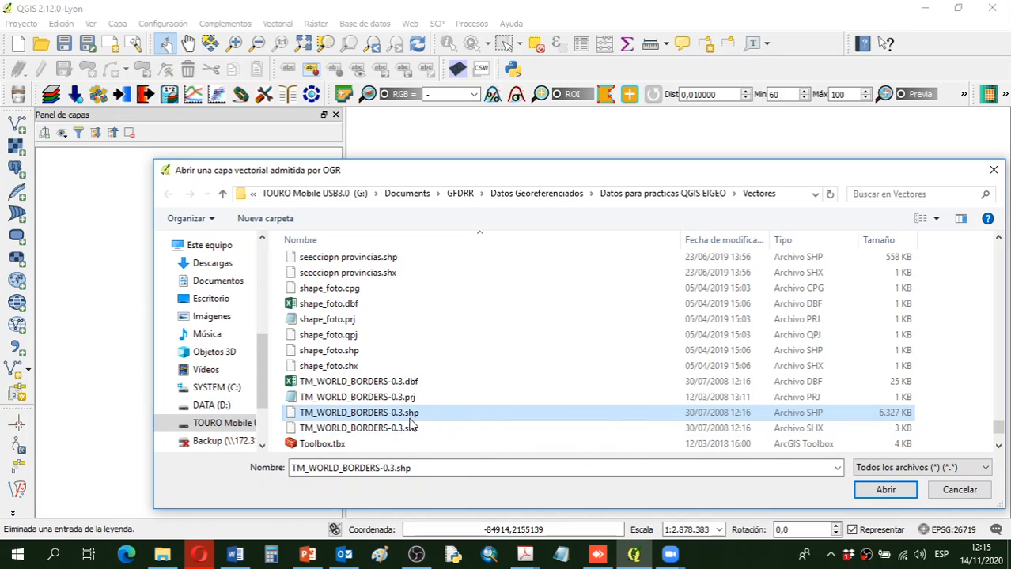
left_click(389, 399)
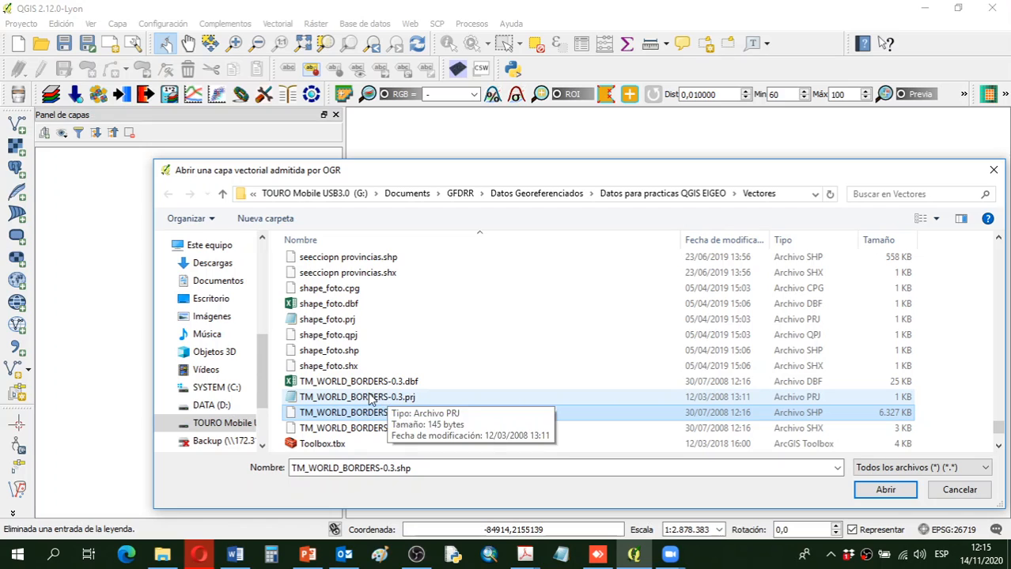
double_click(369, 395)
- Browse the Vectores folder again and open TM_WORLD_BORDERS-0.3.prj as a text file
left_click(703, 295)
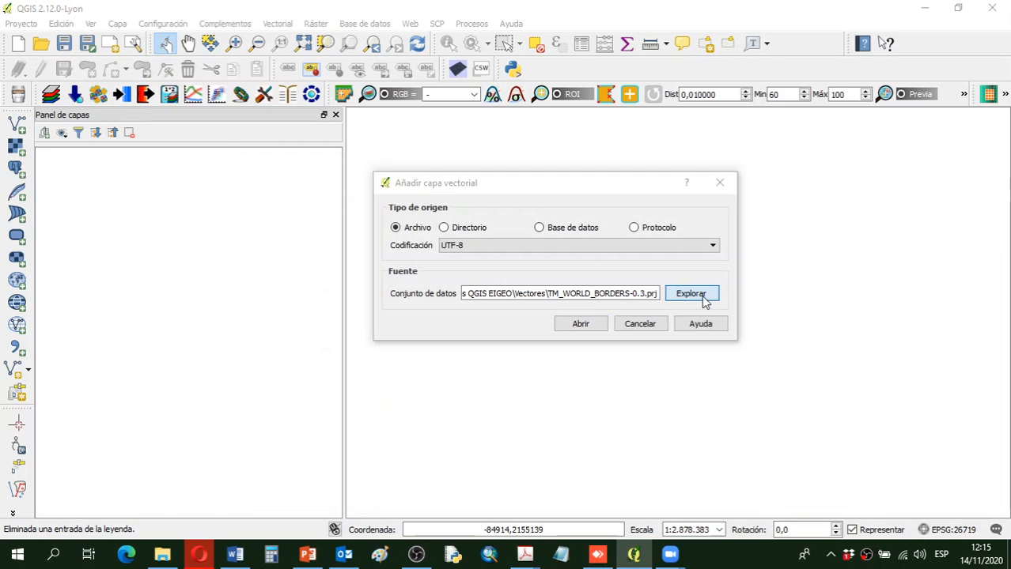
left_click_drag(998, 251, 994, 423)
scroll(345, 407, "down", 9)
scroll(345, 407, "up", 5)
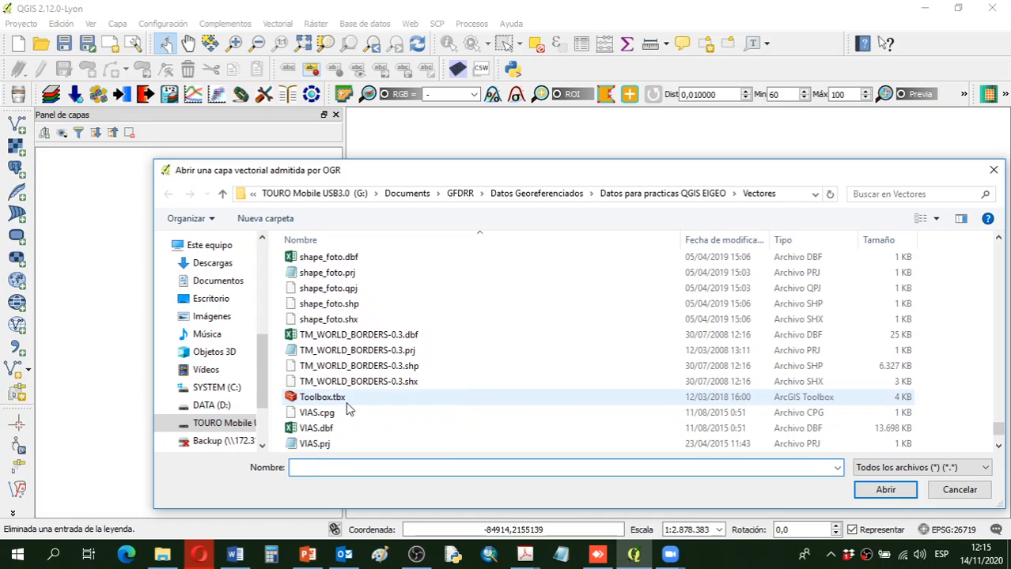
left_click(346, 353)
right_click(345, 354)
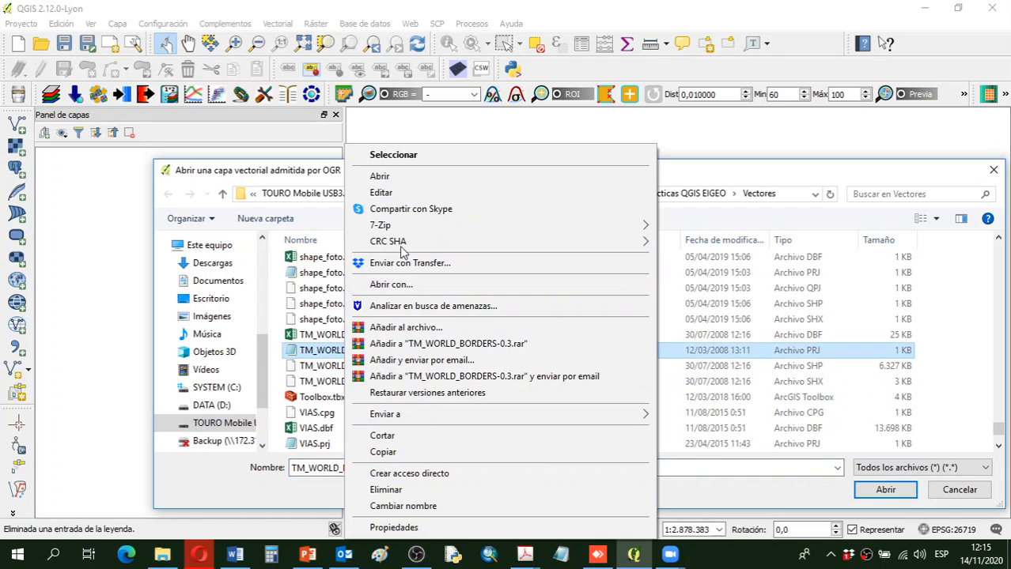
left_click(405, 177)
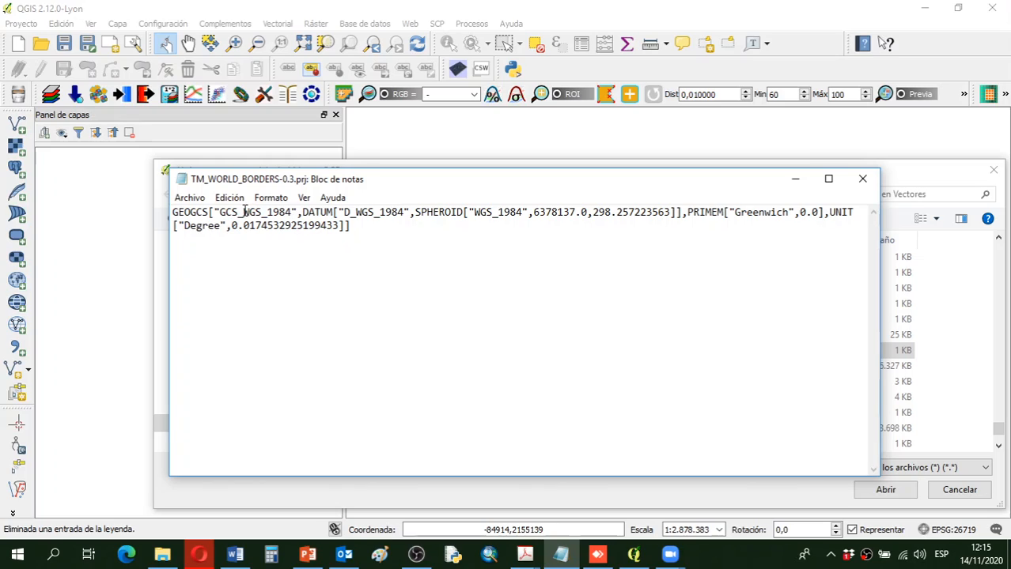
- Examine the geographic coordinate system name and the angular unit in TM_WORLD_BORDERS-0.3.prj, and close the file
left_click_drag(243, 212, 287, 211)
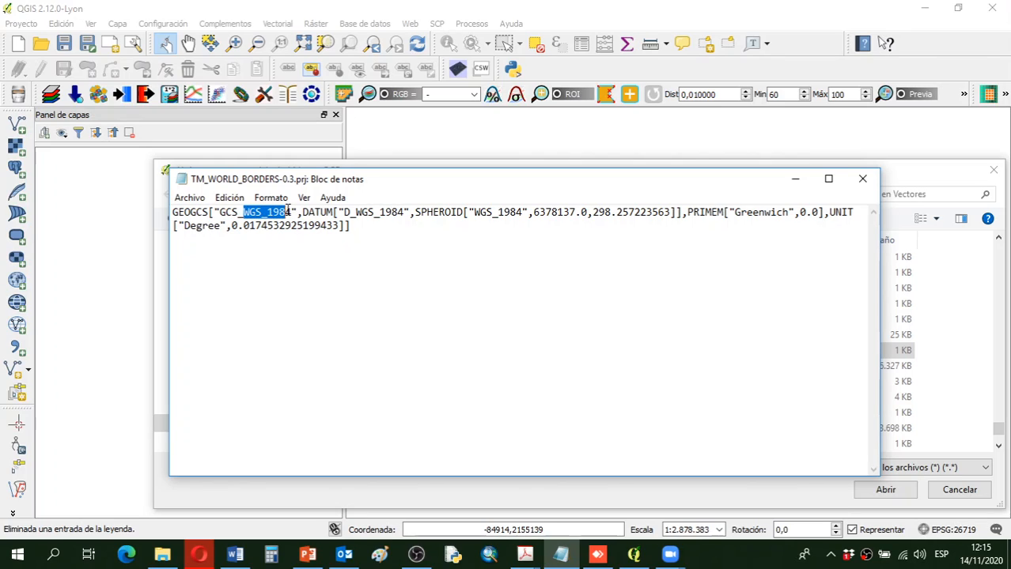
left_click(352, 227)
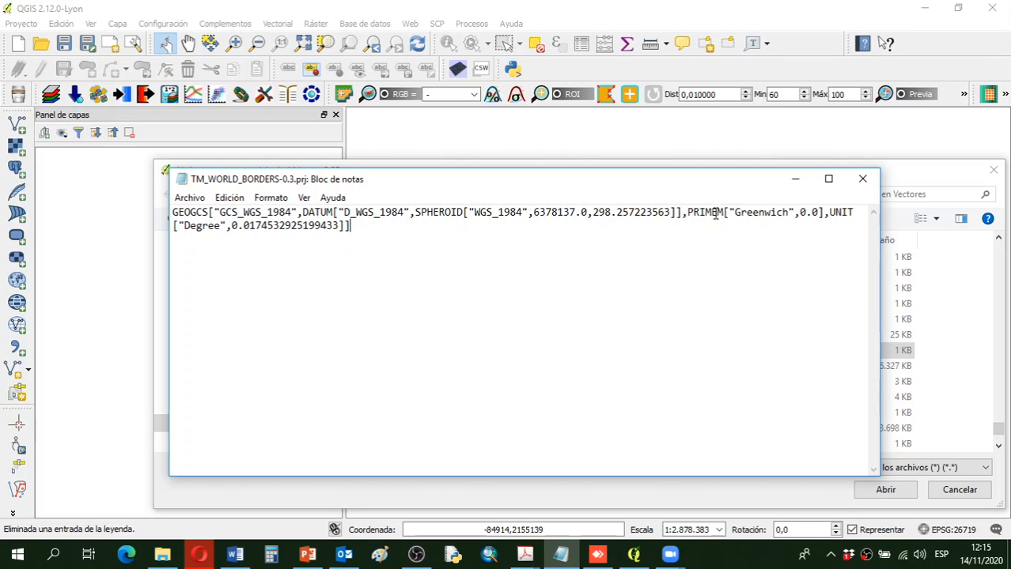
left_click_drag(224, 228, 187, 230)
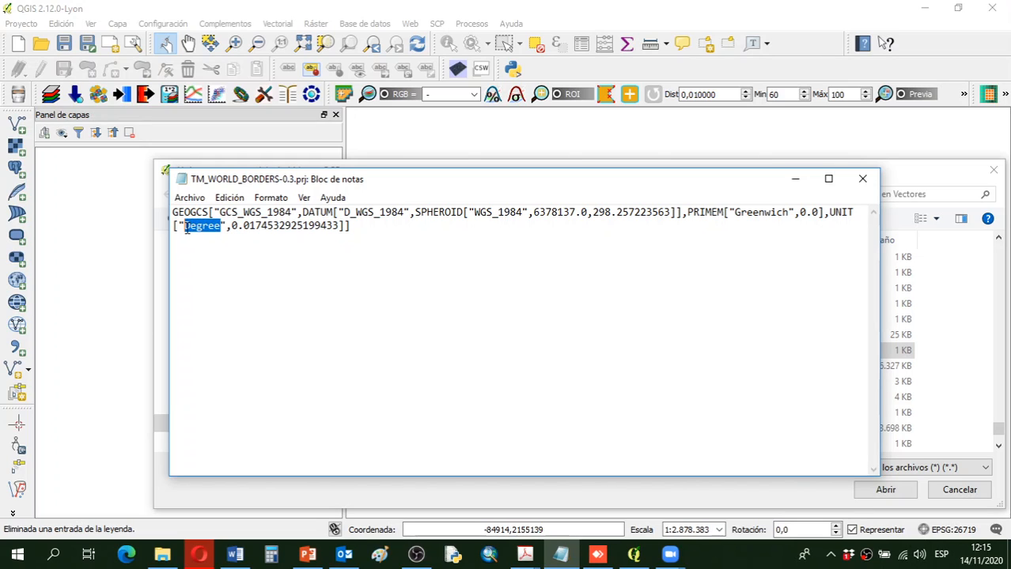
left_click(862, 179)
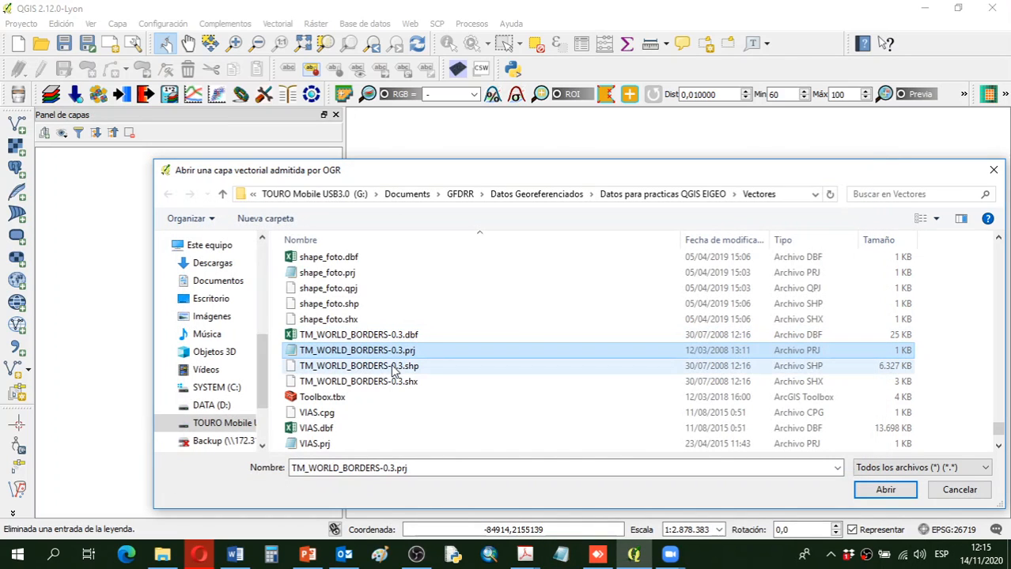
- Add TM_WORLD_BORDERS-0.3.shp to the project as a vector layer
double_click(395, 365)
left_click(562, 328)
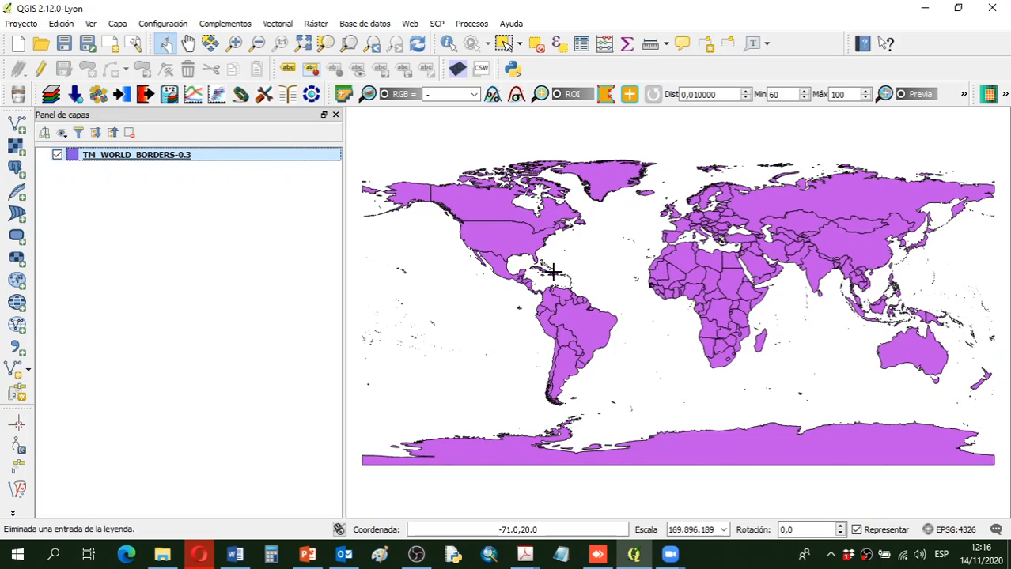
- Check the project's selected CRS and its definition in the project properties without applying changes
left_click(955, 533)
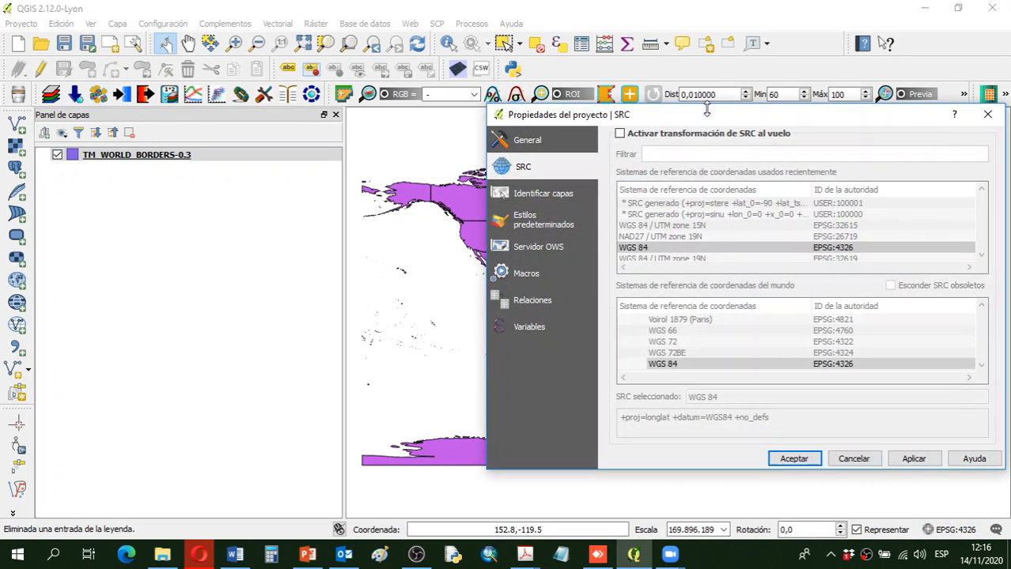
left_click_drag(707, 111, 580, 99)
left_click(565, 354)
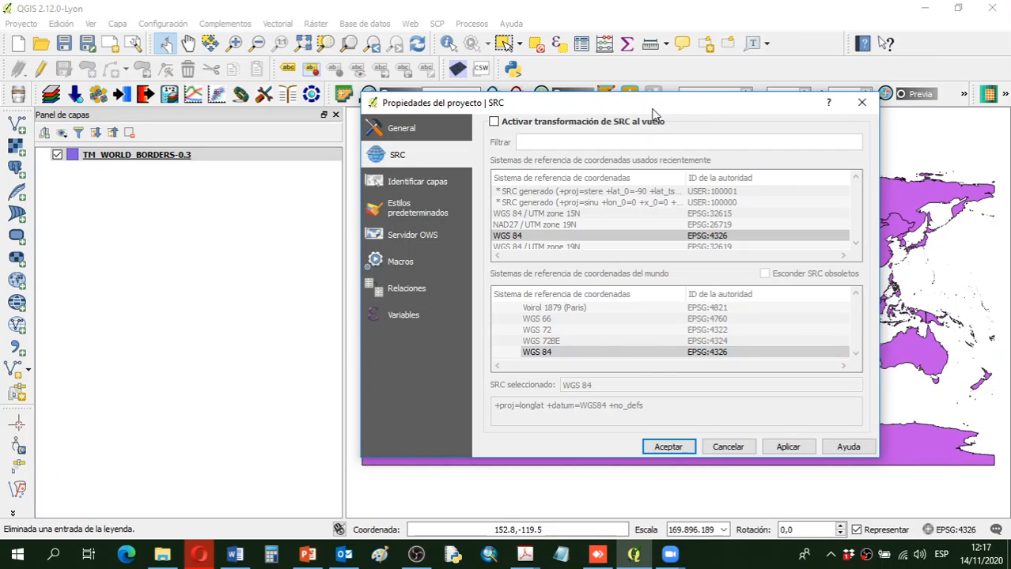
left_click_drag(655, 109, 341, 133)
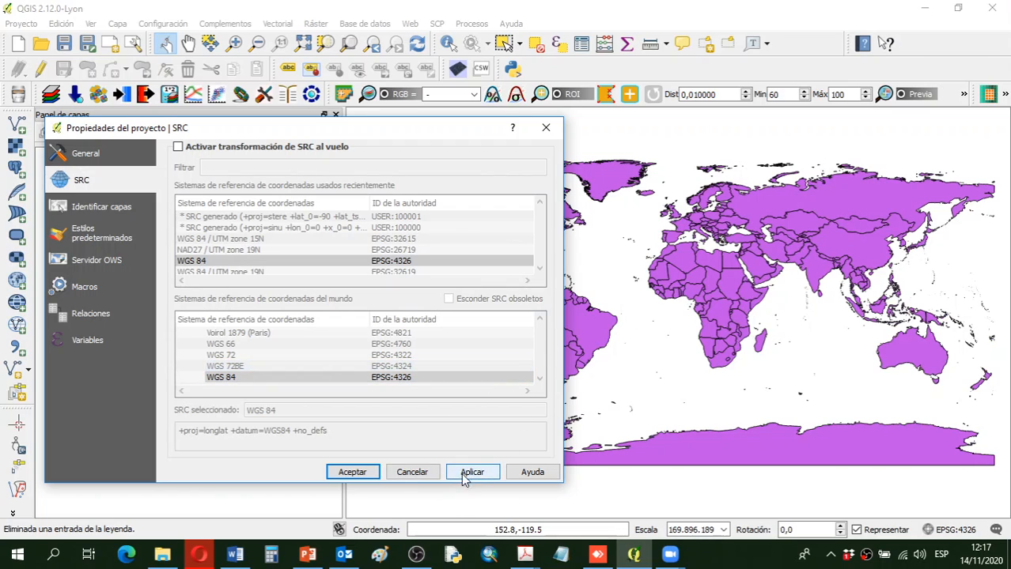
left_click(423, 476)
- Examine Hispaniola and the Caribbean on the map, and check the project's on-the-fly CRS transformation setting without changing it
scroll(545, 259, "up", 5)
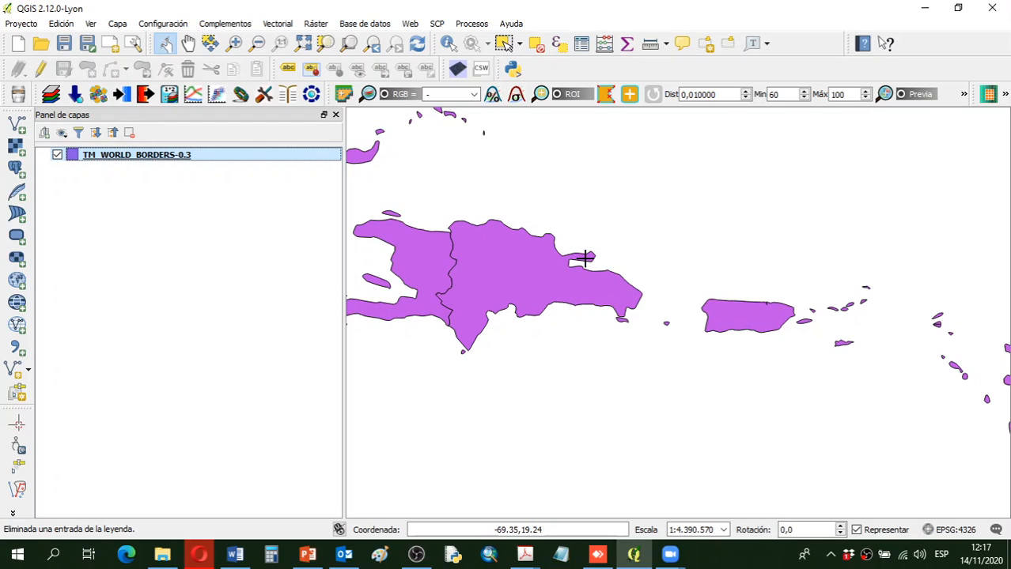
scroll(587, 257, "up", 2)
scroll(587, 264, "down", 4)
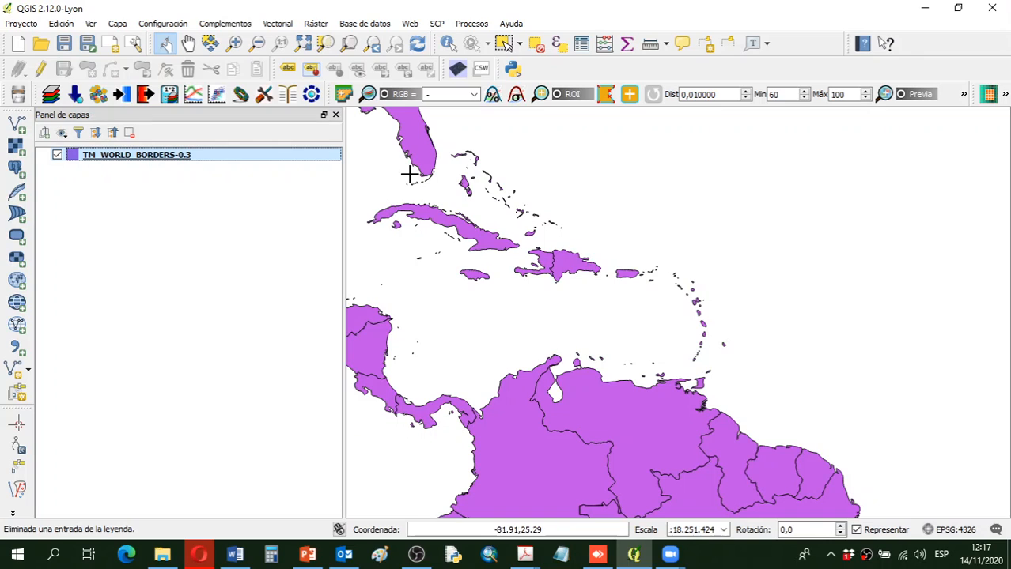
left_click(187, 43)
left_click_drag(512, 230, 736, 319)
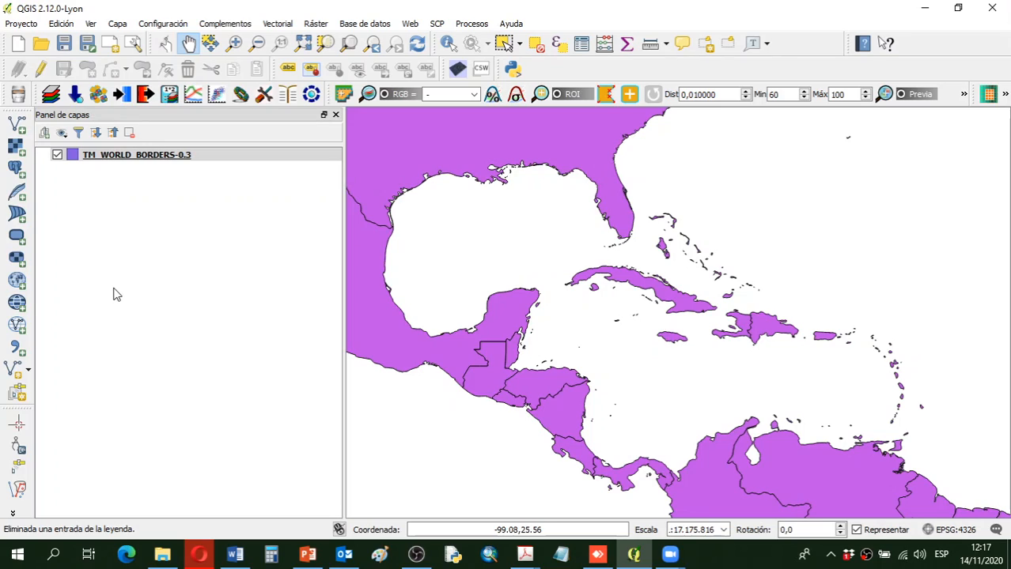
left_click(88, 158)
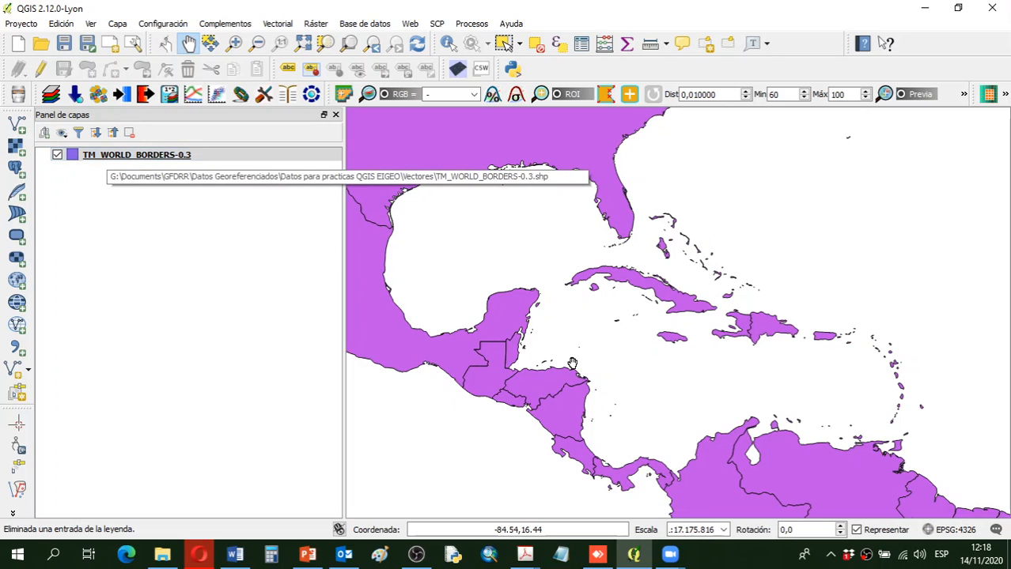
left_click(946, 534)
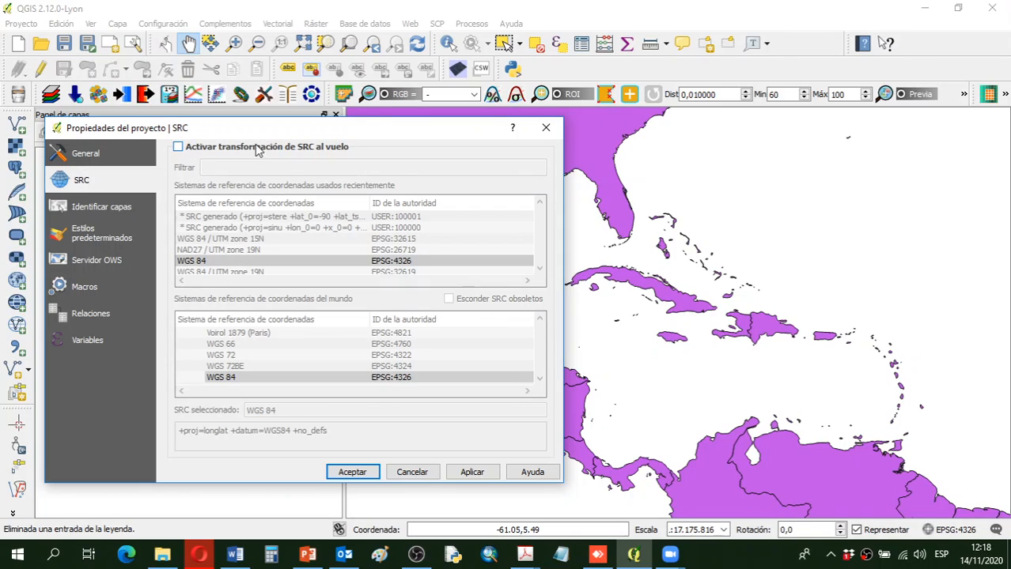
left_click(553, 129)
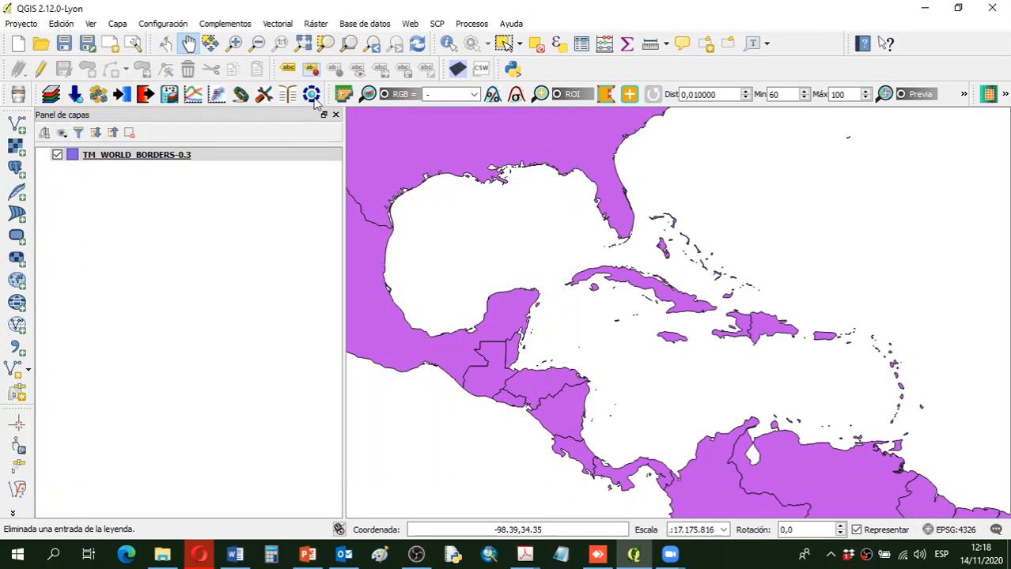
- Set the default CRS option for new projects to not enable on-the-fly reprojection, and accept the options
left_click(162, 24)
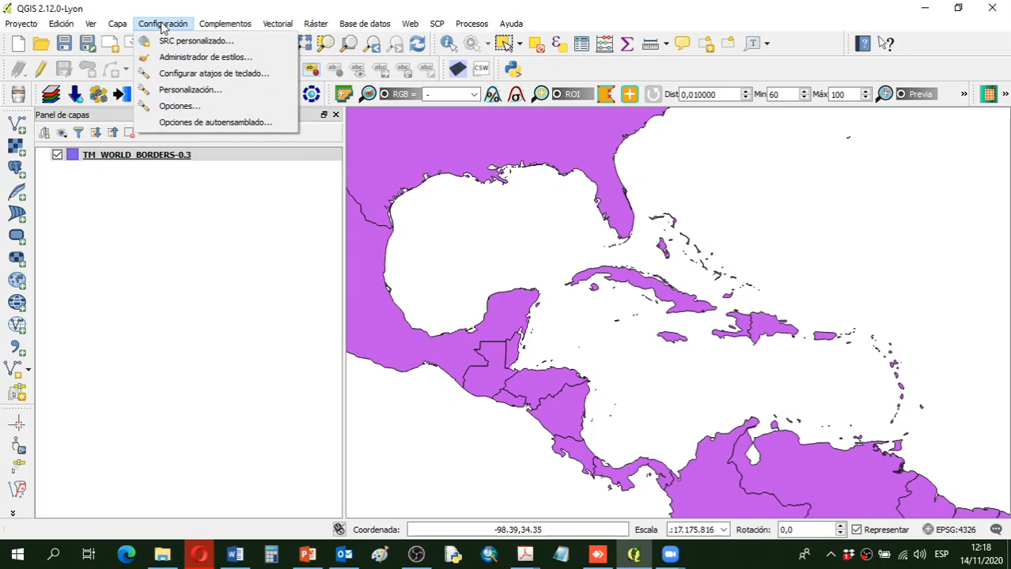
left_click(171, 108)
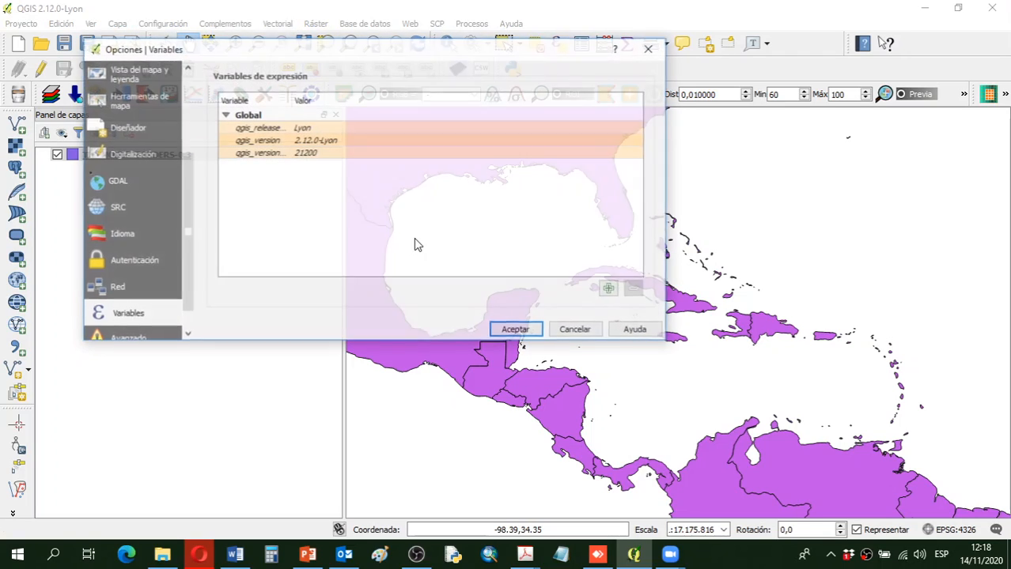
left_click(120, 212)
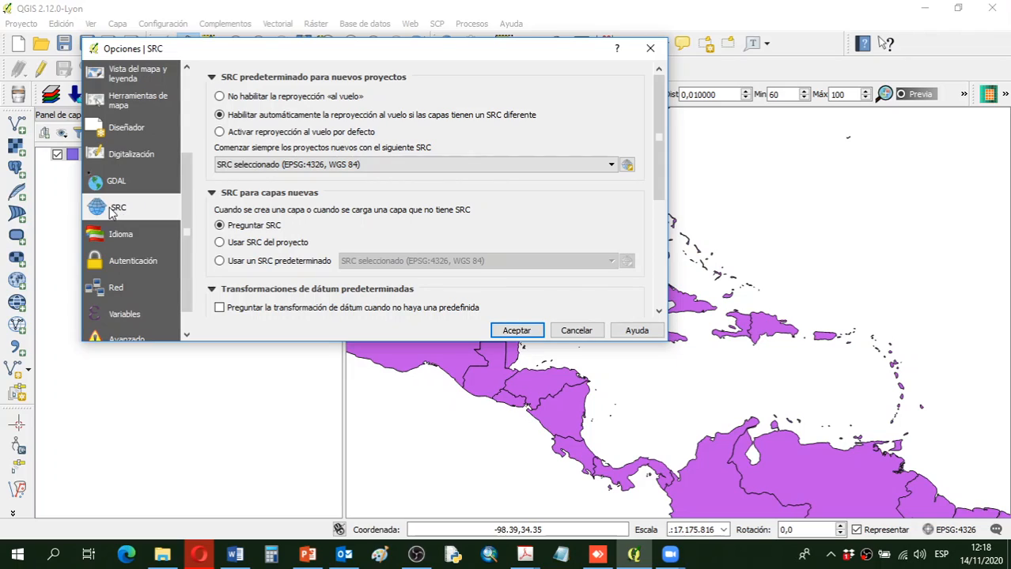
left_click(219, 96)
left_click(521, 331)
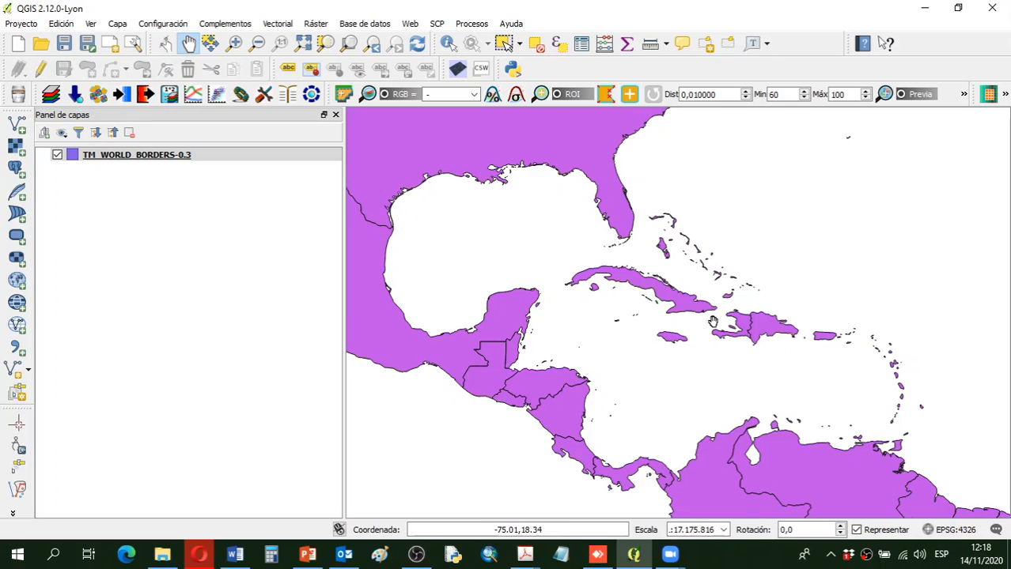
- Add hispaniola.shp from the Vectores folder to the project as a vector layer
left_click(20, 130)
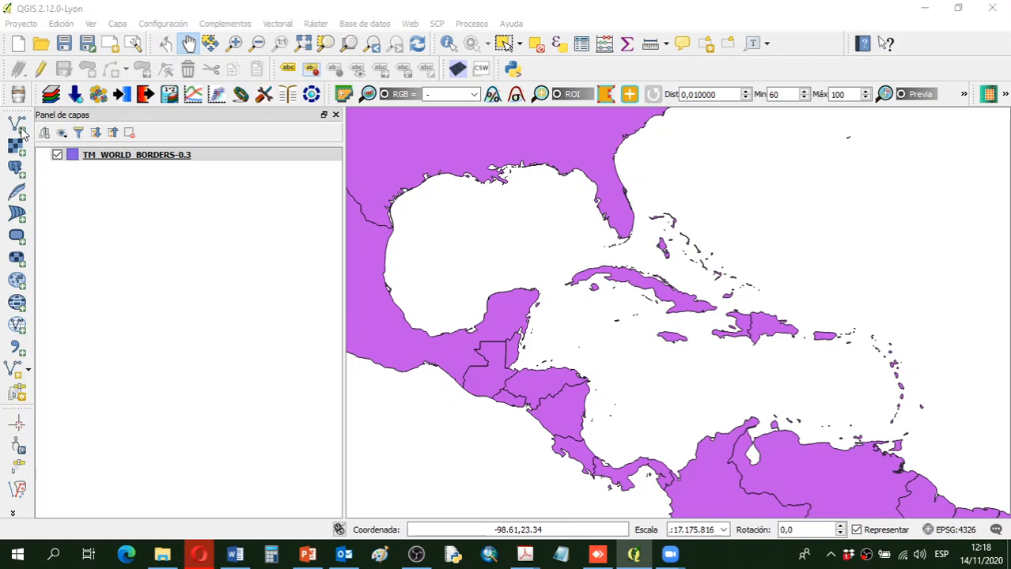
left_click(679, 296)
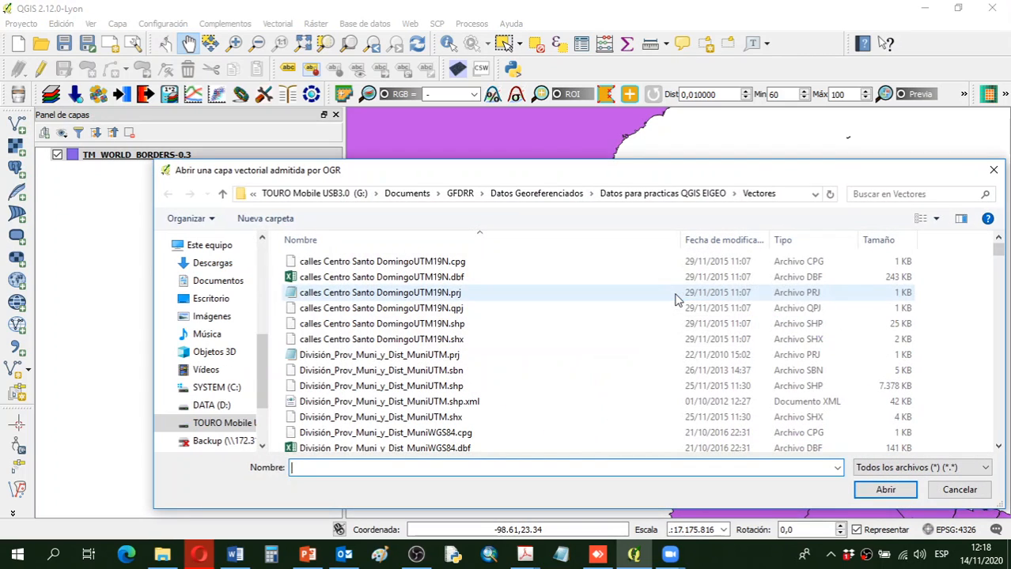
scroll(344, 364, "down", 15)
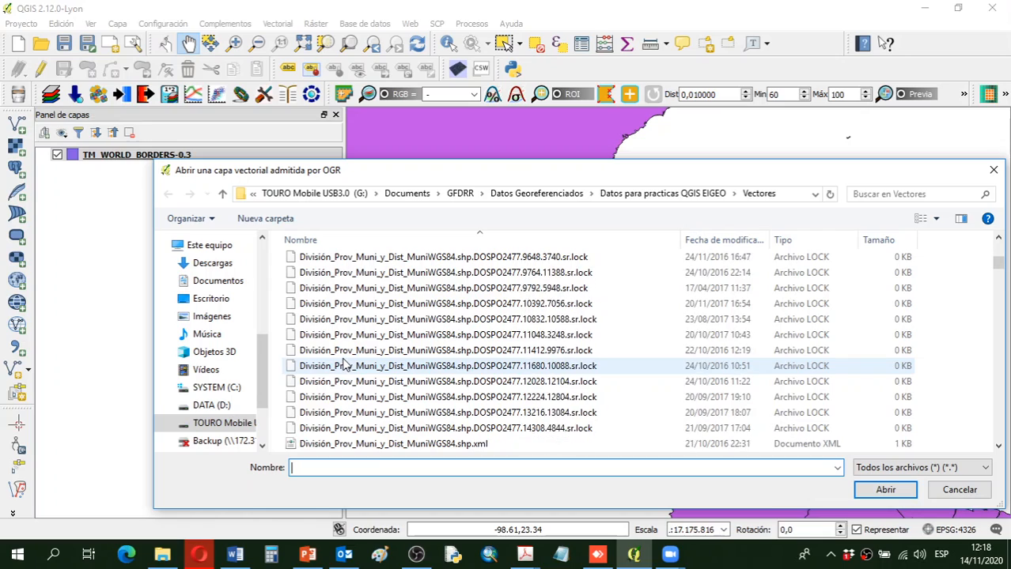
scroll(344, 363, "down", 5)
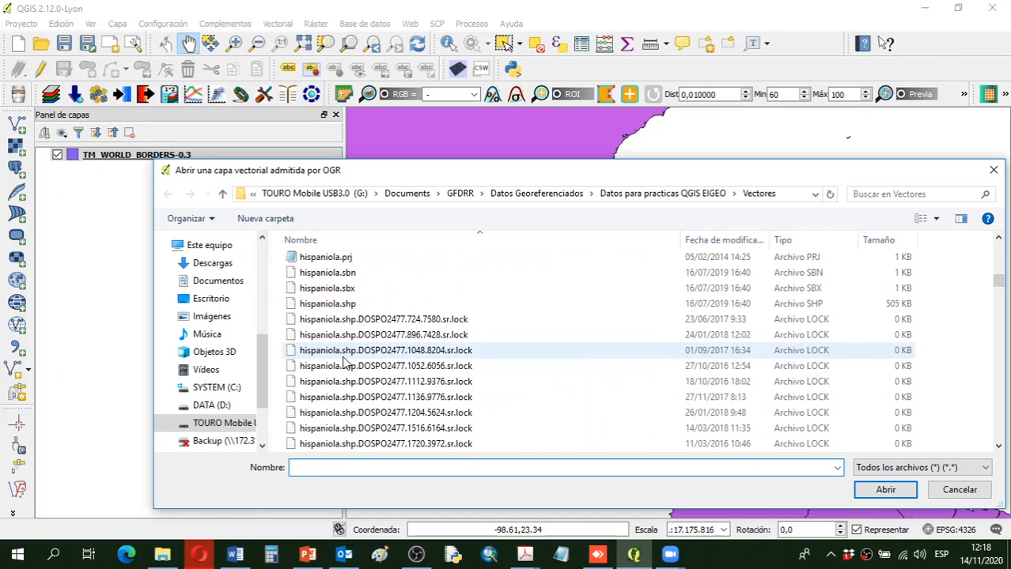
left_click(332, 303)
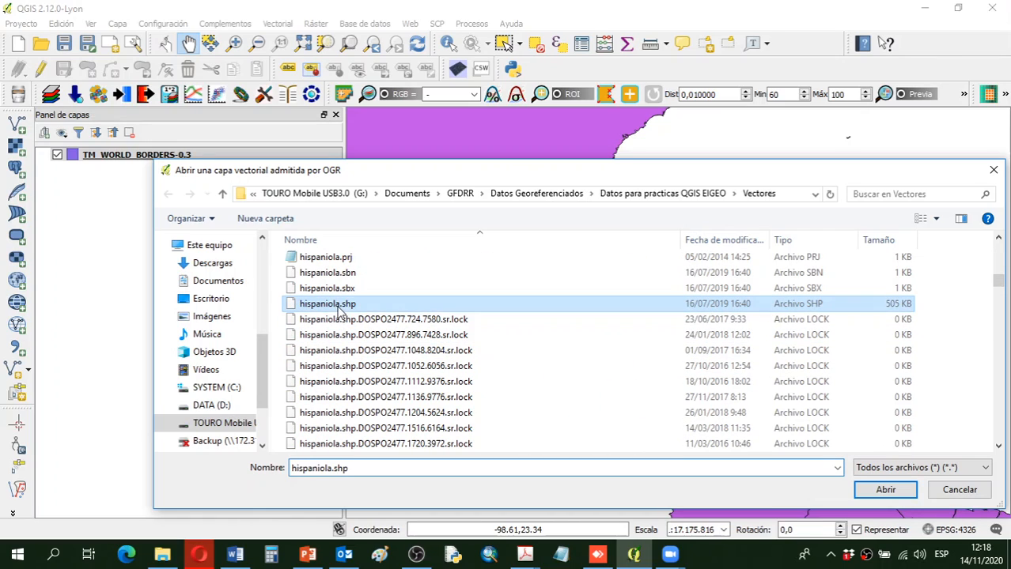
left_click(884, 491)
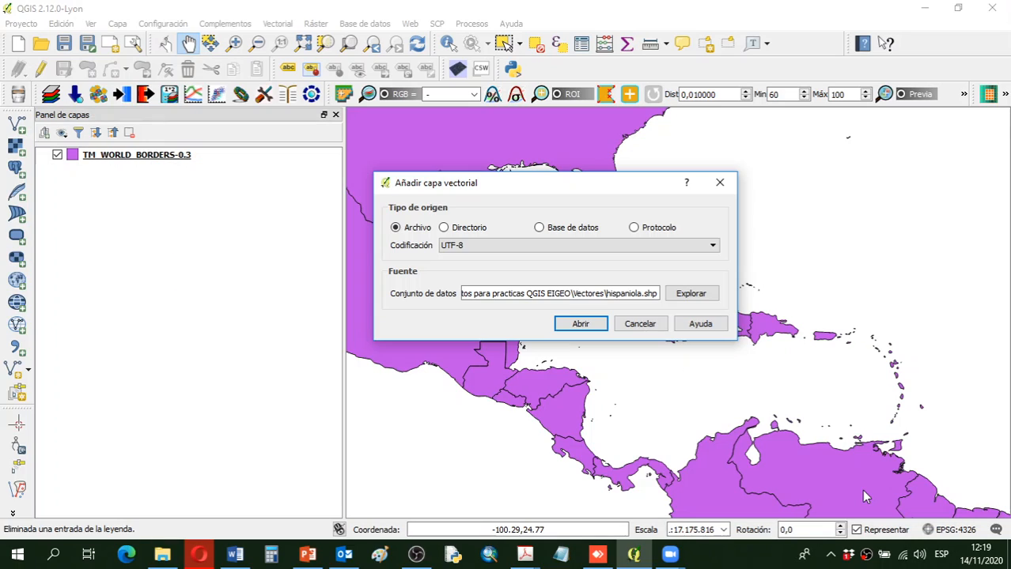
left_click(580, 323)
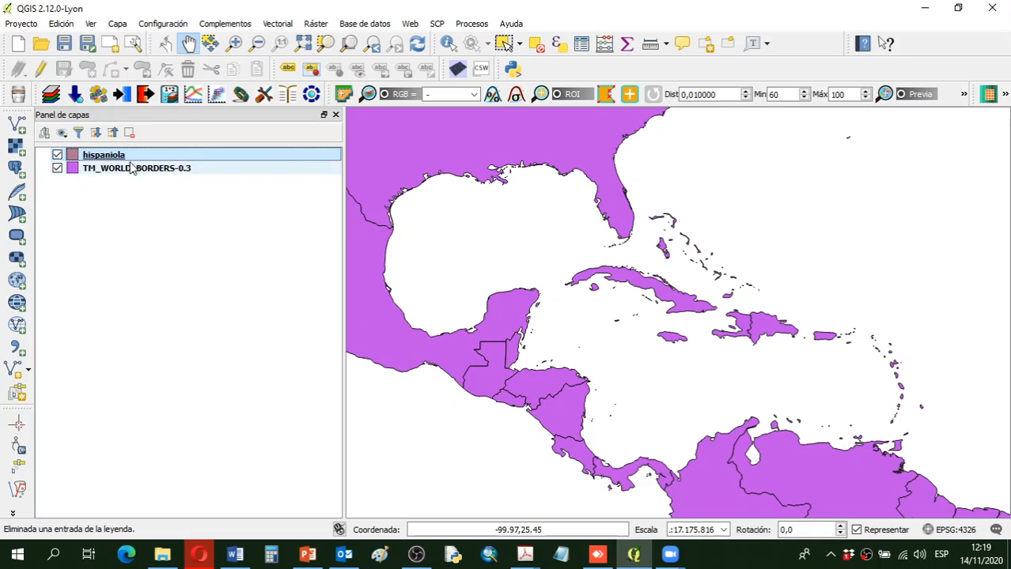
- Check the hispaniola layer's style properties without changing them, and zoom the map to that layer's extent
double_click(76, 158)
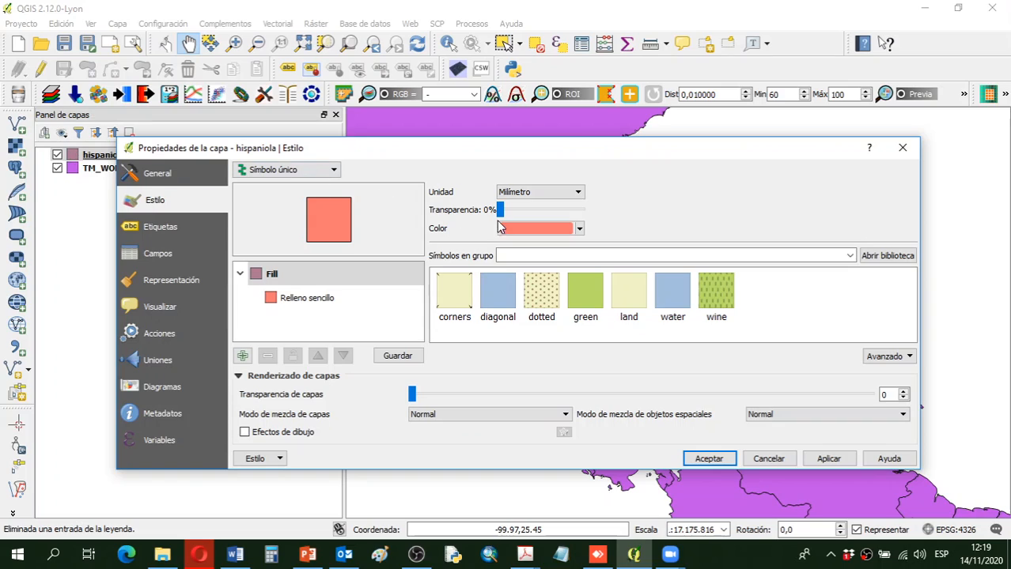
left_click(709, 459)
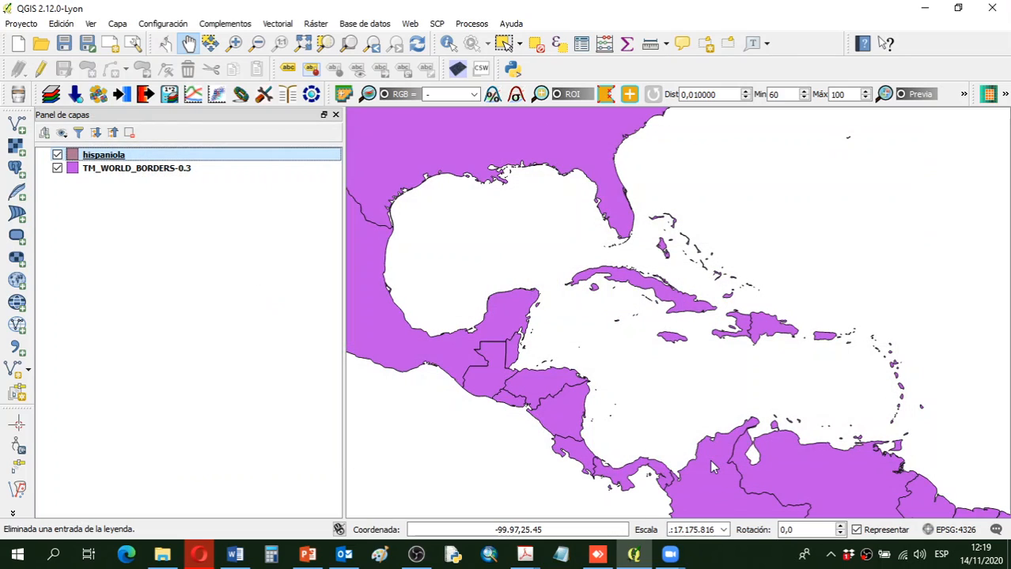
left_click(99, 161)
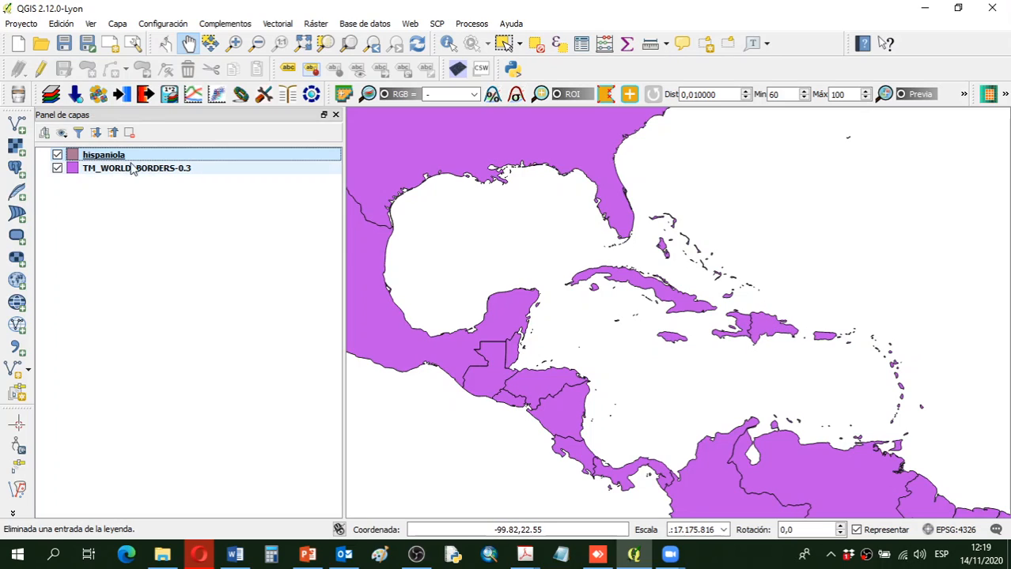
right_click(106, 157)
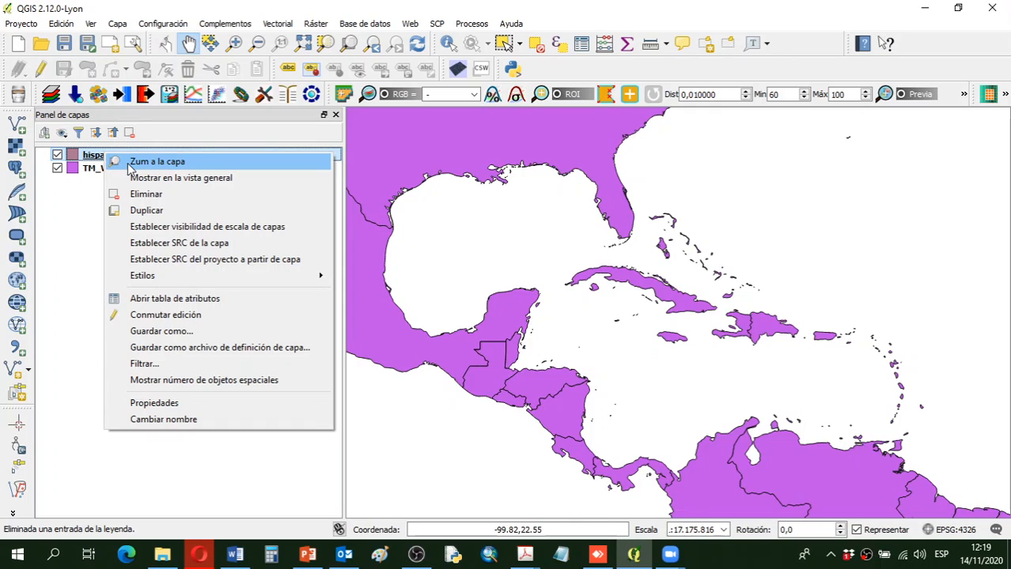
left_click(156, 162)
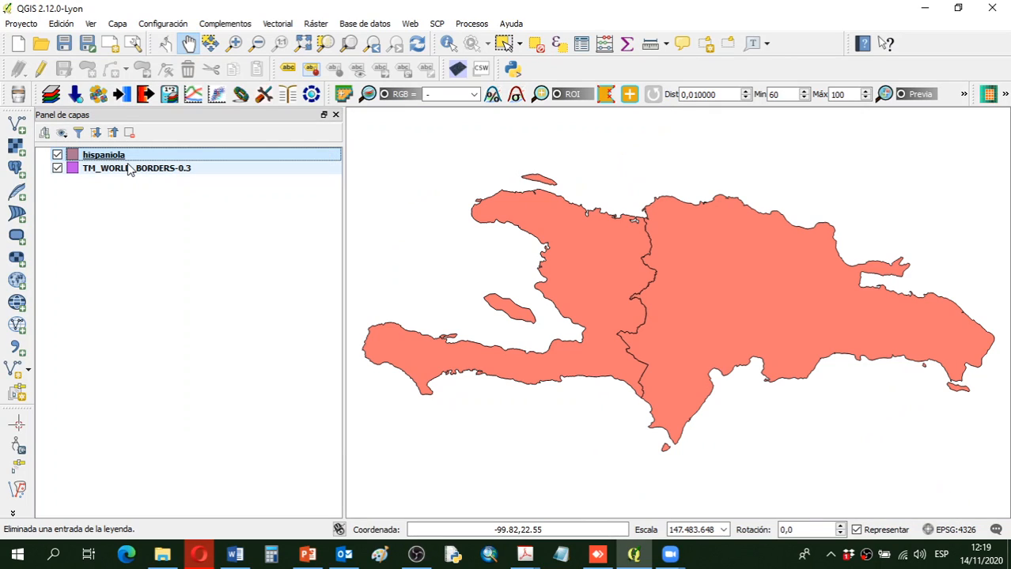
- Look for the world borders around the hispaniola layer, and display the full extent of TM_WORLD_BORDERS-0.3
scroll(670, 319, "down", 5)
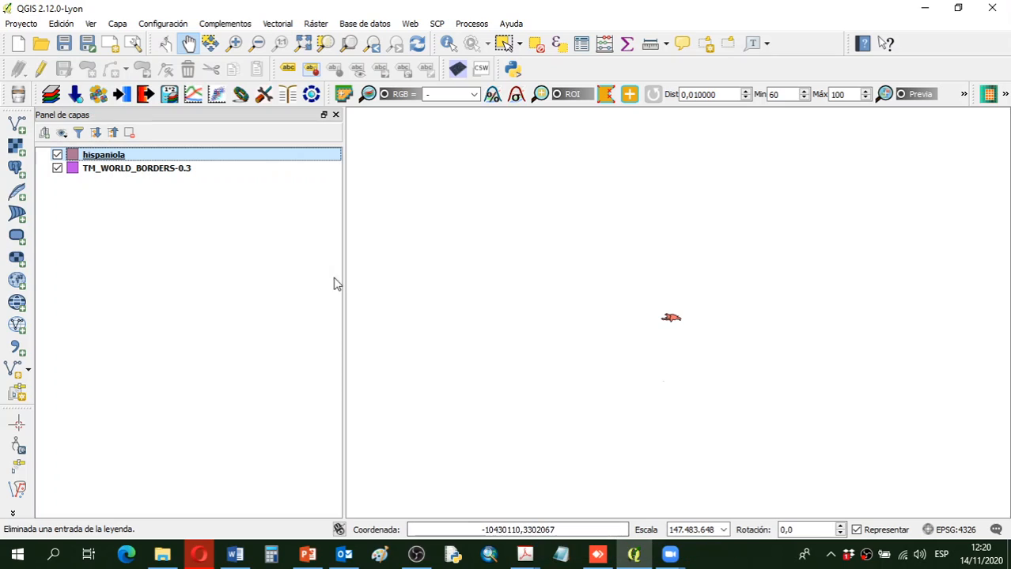
left_click(105, 171)
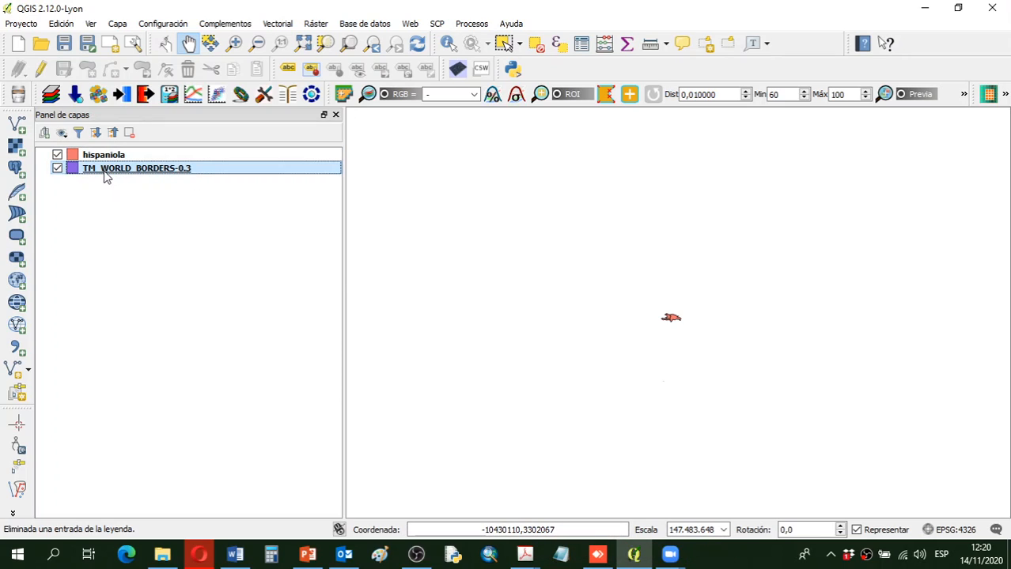
right_click(104, 170)
left_click(119, 180)
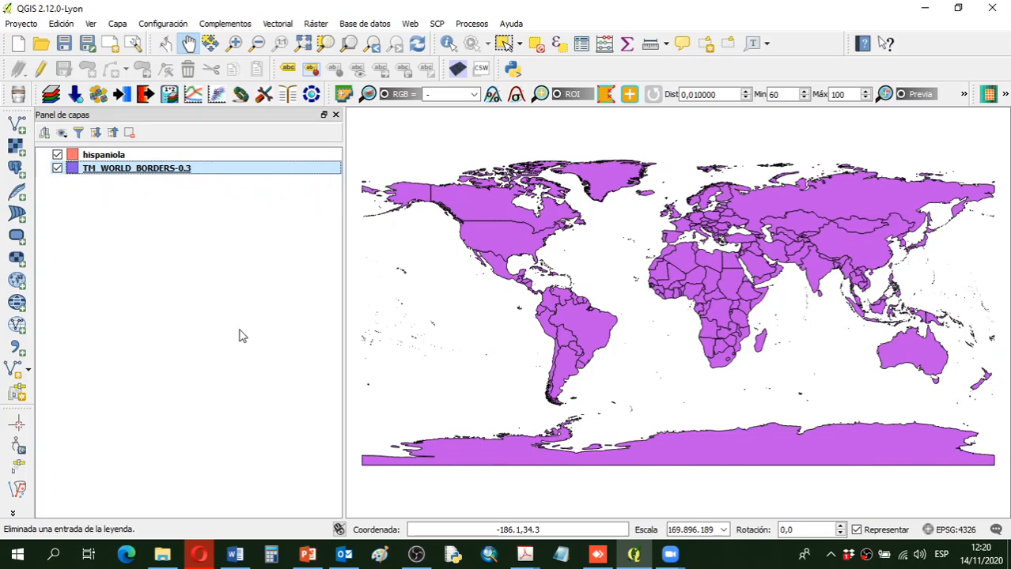
- Compare the hispaniola and TM_WORLD_BORDERS-0.3 entries in the layer list, and return the map to the hispaniola layer's extent
left_click(109, 157)
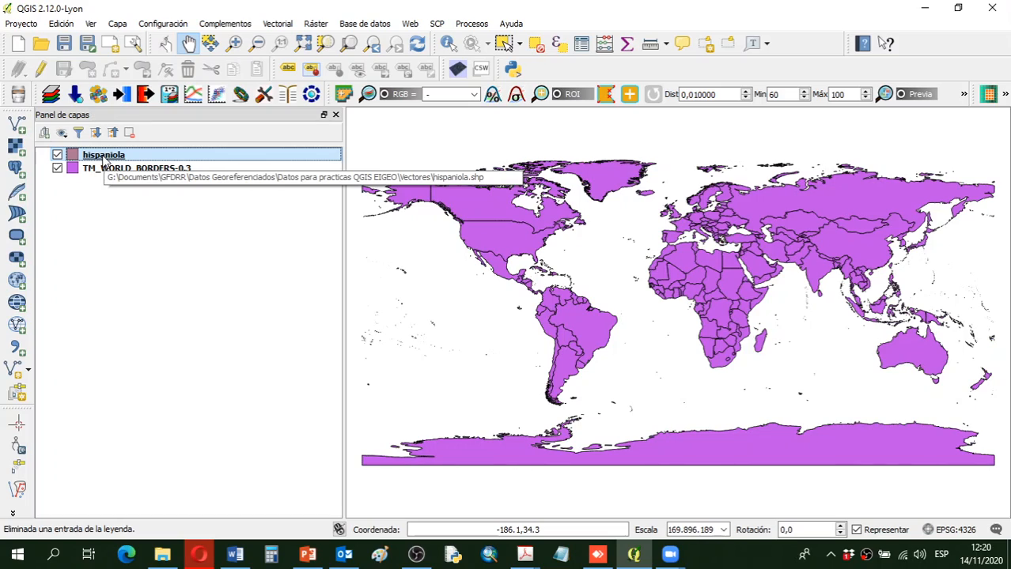
left_click(111, 170)
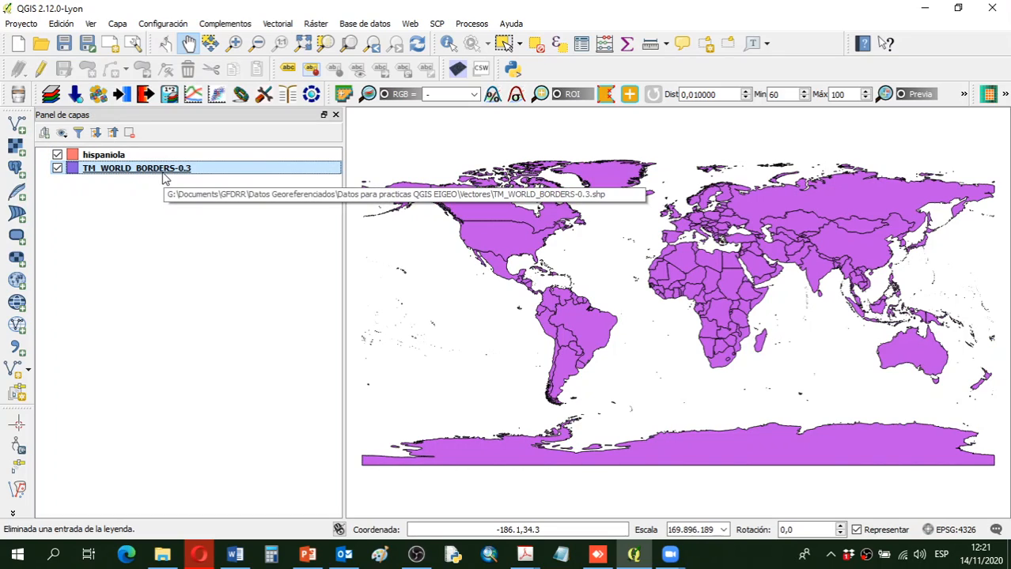
left_click(109, 158)
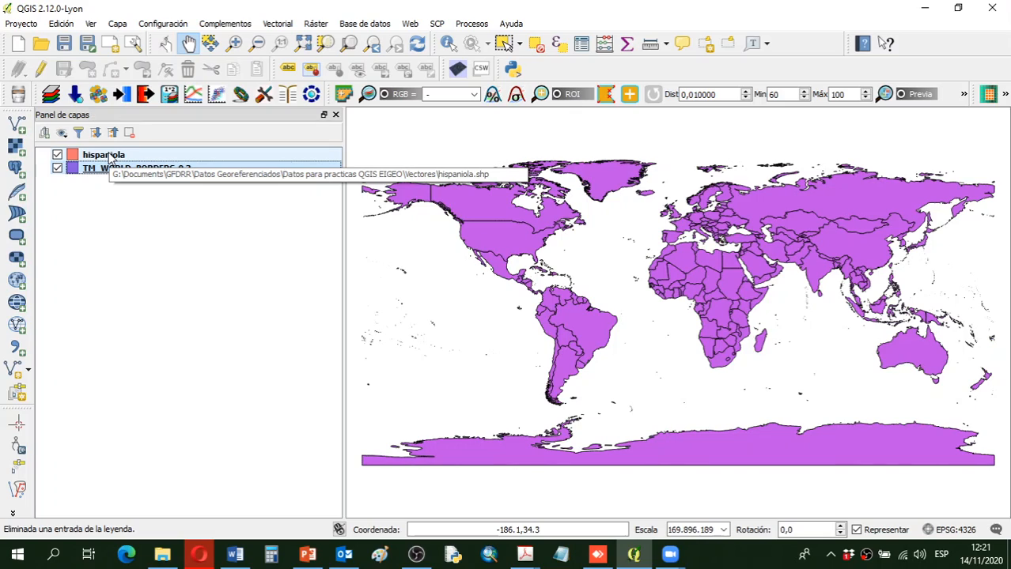
left_click_drag(50, 157, 48, 168)
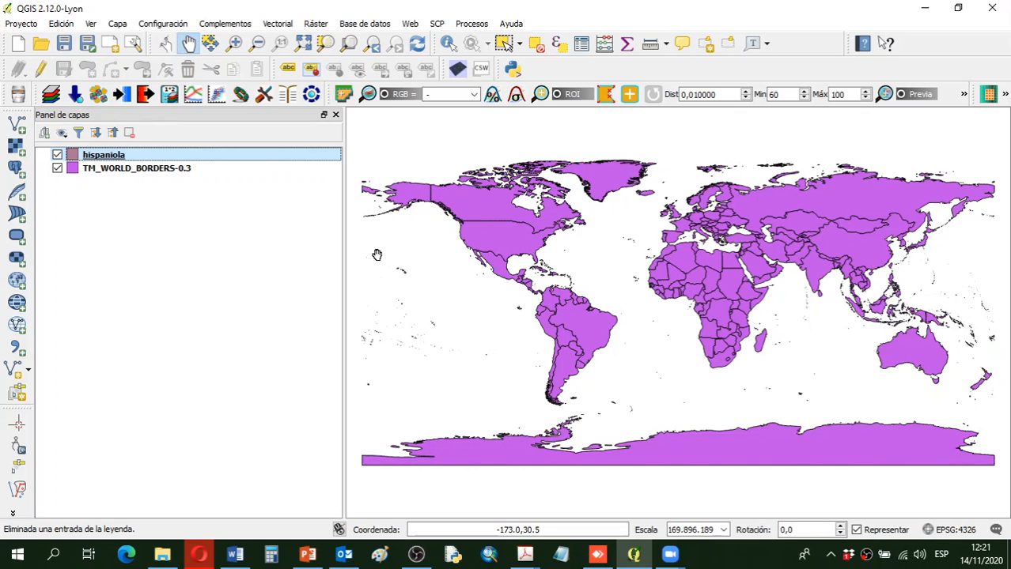
right_click(101, 155)
left_click(117, 163)
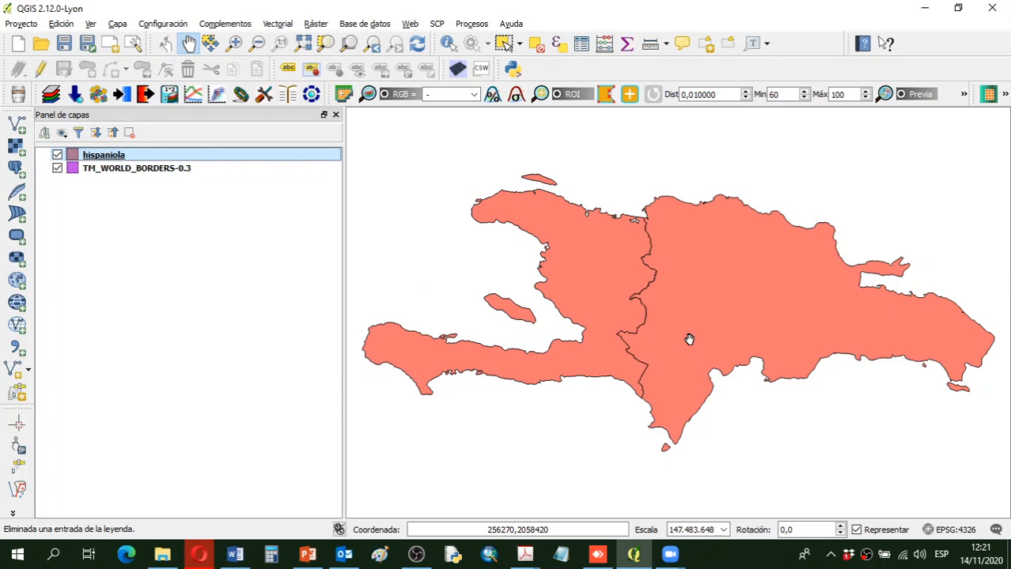
- Examine the map area surrounding the hispaniola layer, and show TM_WORLD_BORDERS-0.3 at its full extent again
key("ctrl+alt+p")
left_click(1001, 377)
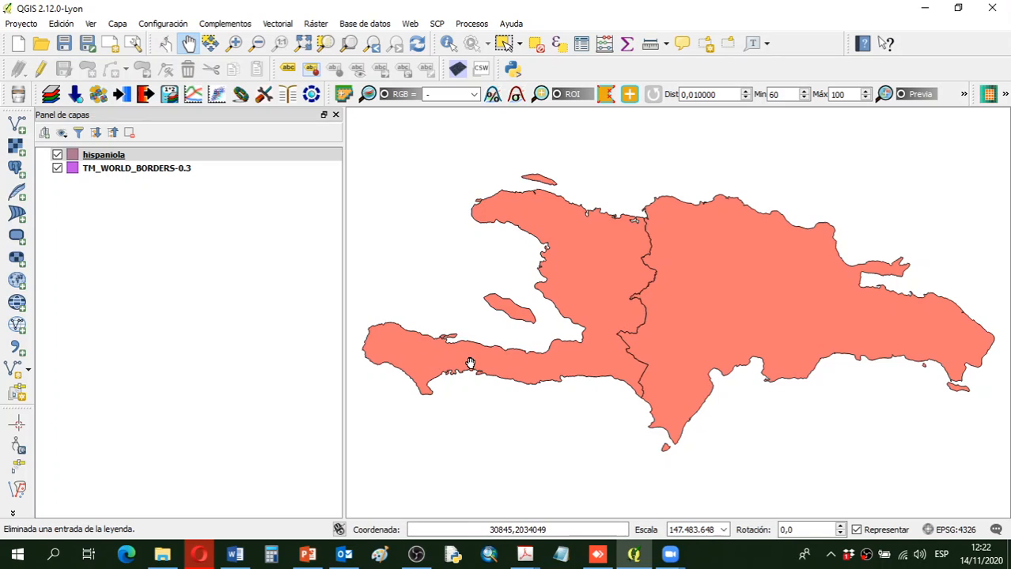
scroll(553, 328, "down", 4)
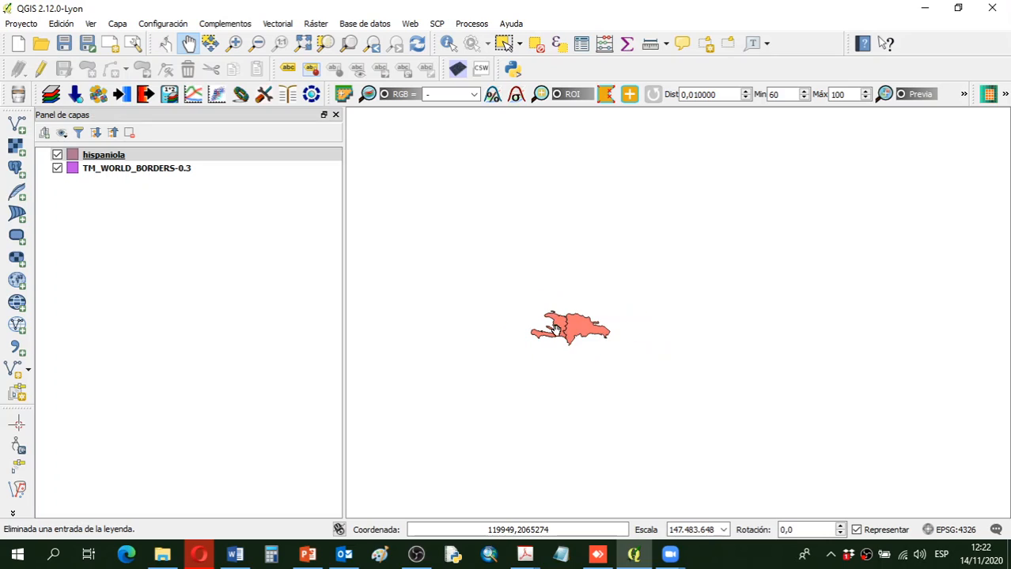
left_click_drag(553, 327, 606, 327)
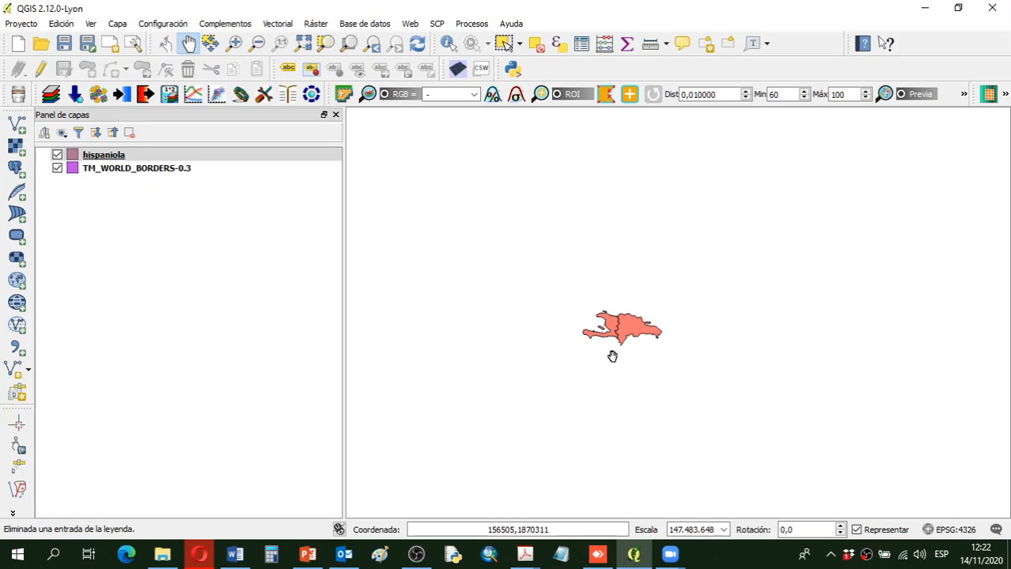
left_click_drag(617, 336, 637, 334)
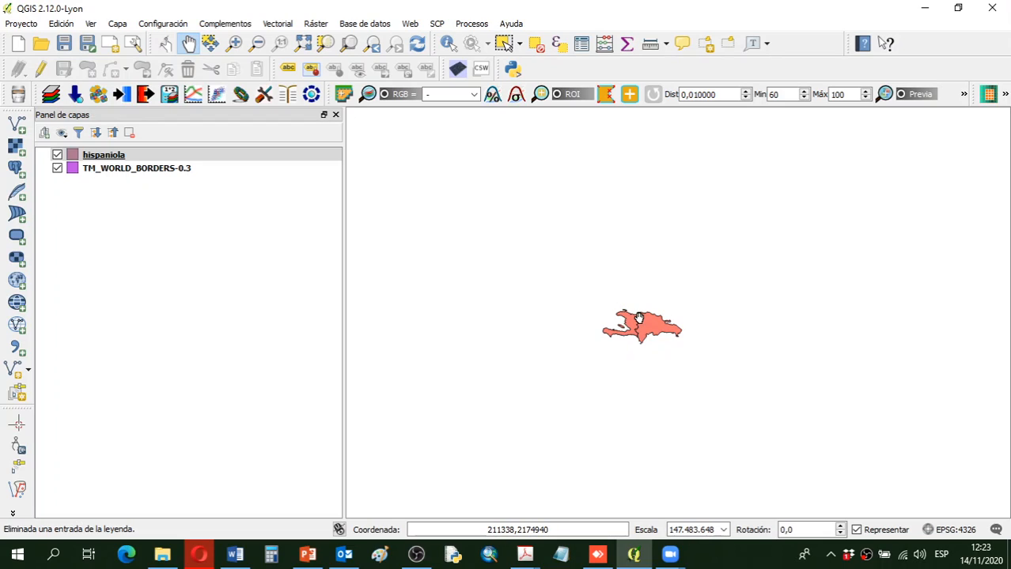
right_click(95, 169)
left_click(131, 176)
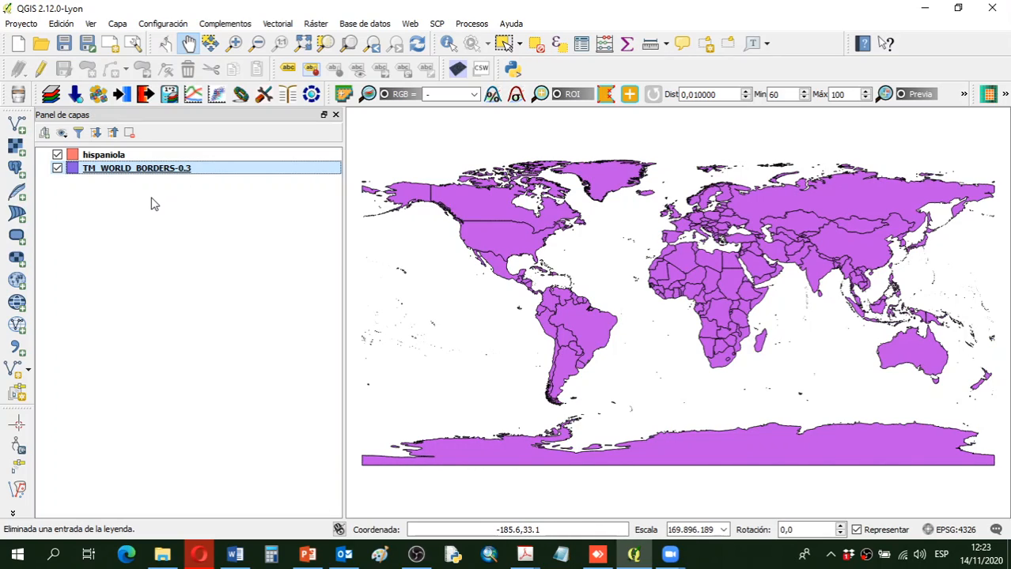
- Examine Hispaniola in the TM_WORLD_BORDERS-0.3 layer to see whether the hispaniola layer overlaps it
left_click(94, 158)
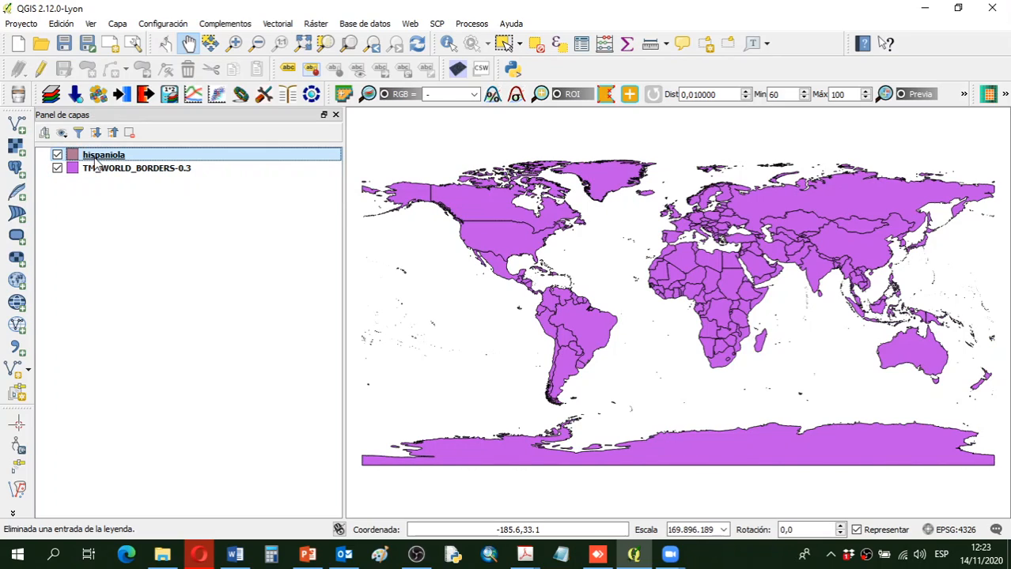
left_click(105, 167)
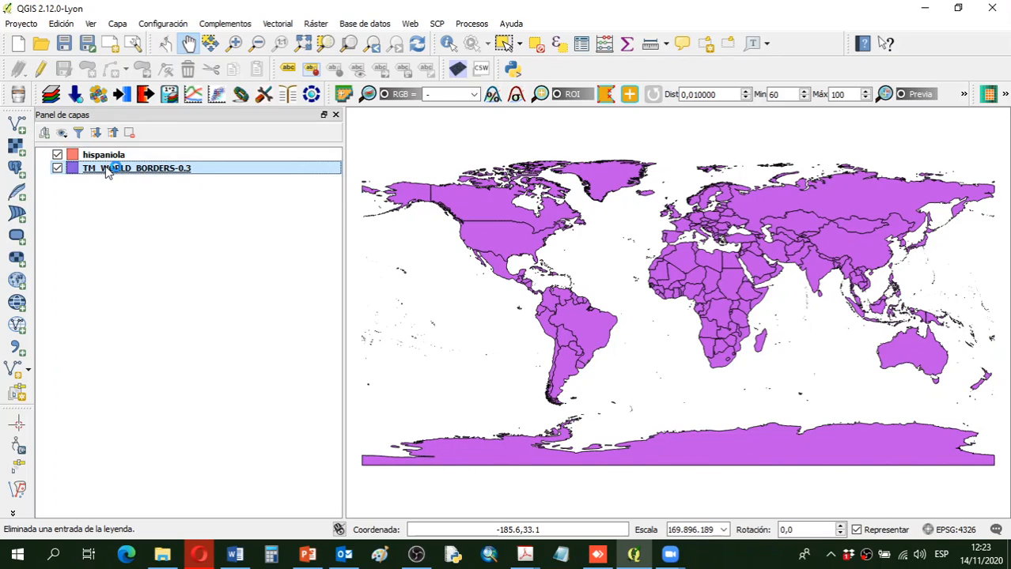
left_click(100, 159)
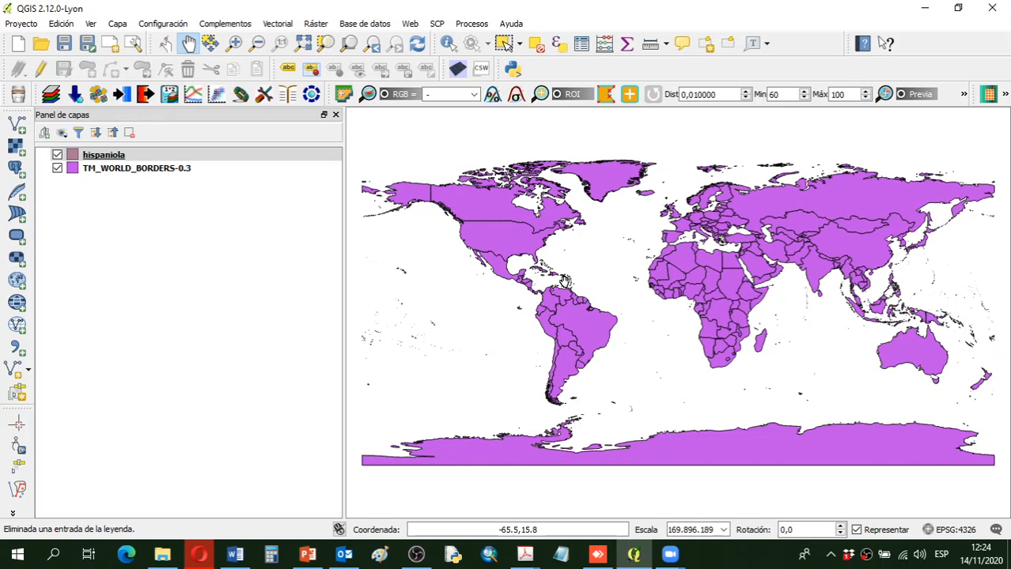
scroll(565, 281, "down", 2)
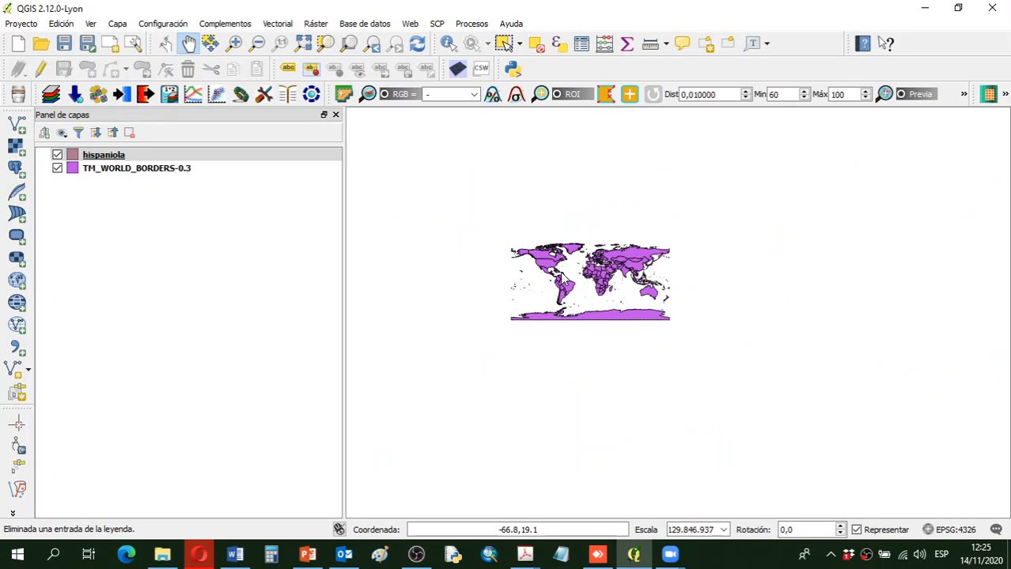
scroll(562, 275, "up", 3)
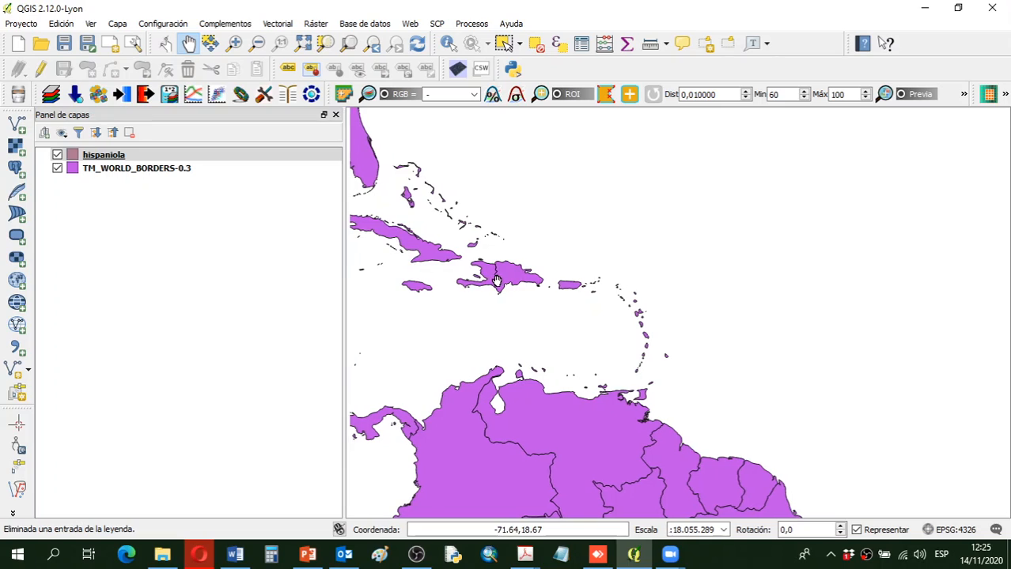
left_click_drag(497, 281, 523, 281)
scroll(557, 286, "up", 2)
left_click_drag(449, 248, 595, 275)
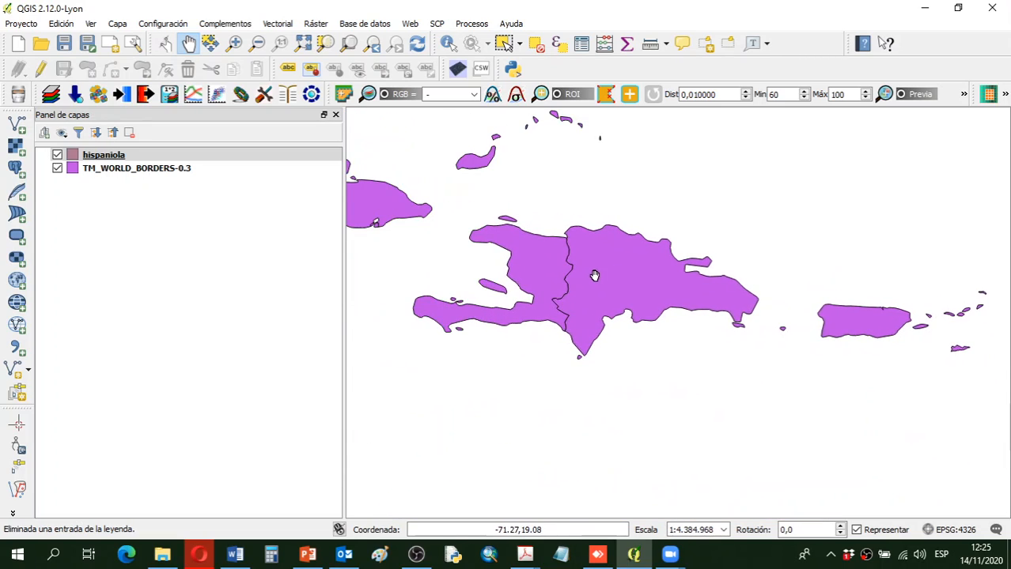
scroll(594, 275, "up", 2)
scroll(612, 280, "down", 1)
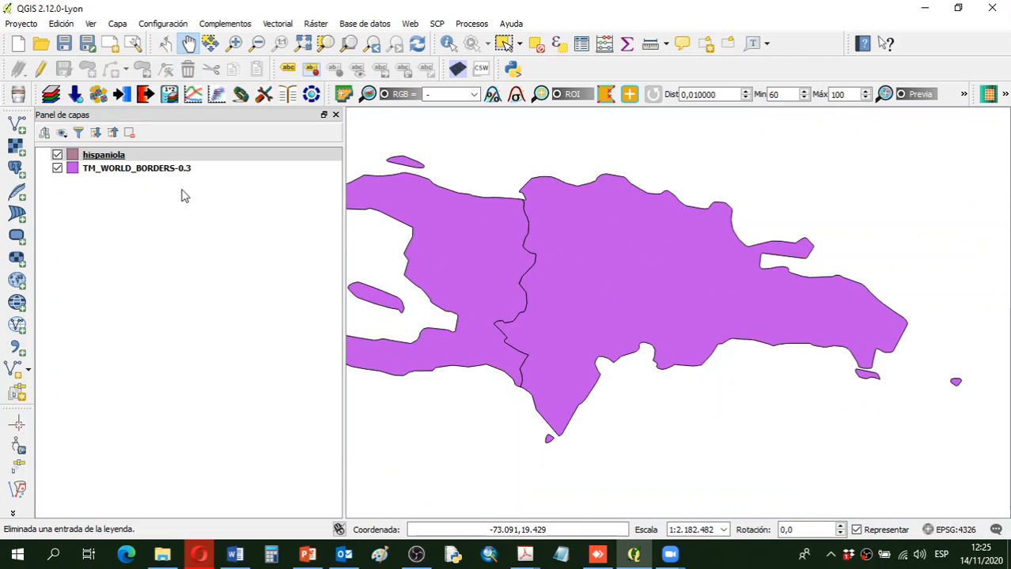
- Zoom the map to the extent of the hispaniola layer
right_click(114, 156)
left_click(129, 161)
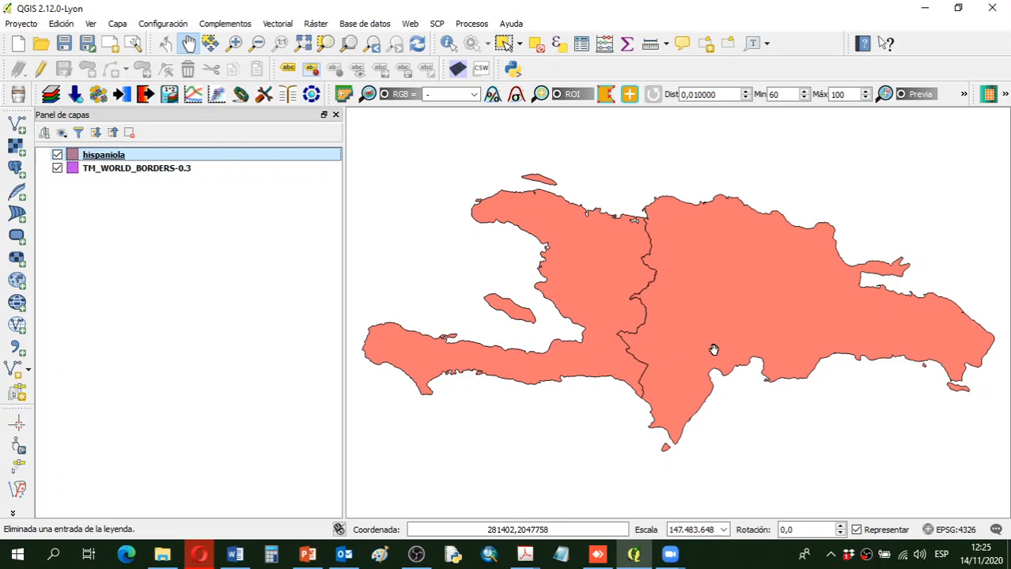
left_click_drag(713, 350, 706, 346)
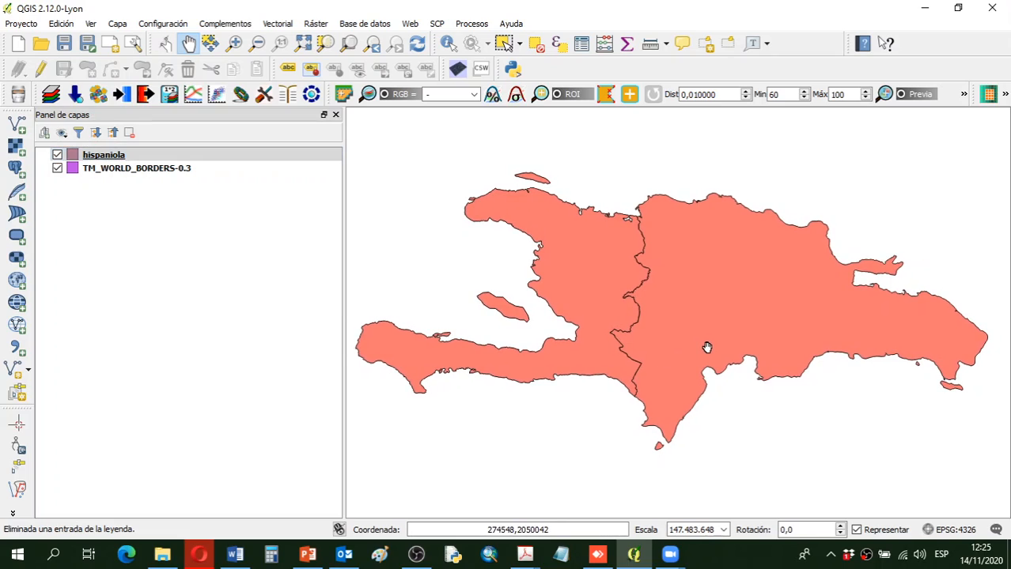
- Enable on-the-fly CRS transformation for the project, using NAD27 / UTM zone 19N (EPSG:26719) as the project CRS
left_click(955, 530)
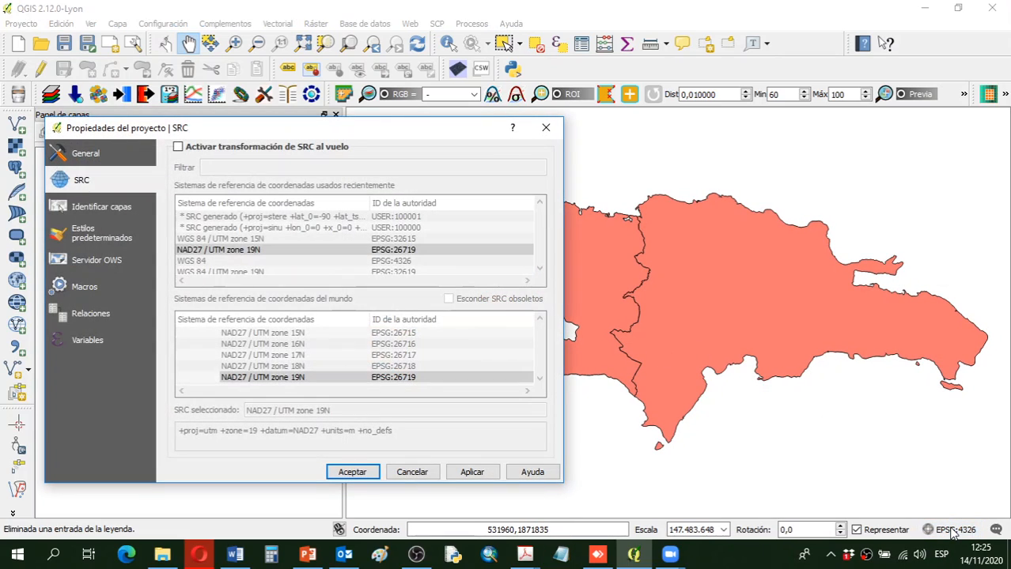
left_click(178, 147)
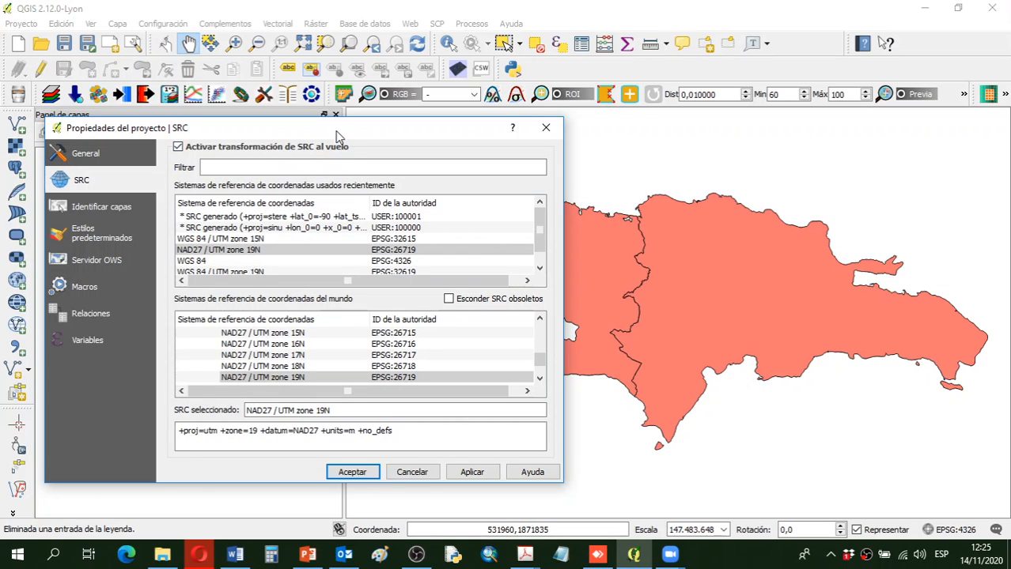
left_click_drag(340, 128, 747, 106)
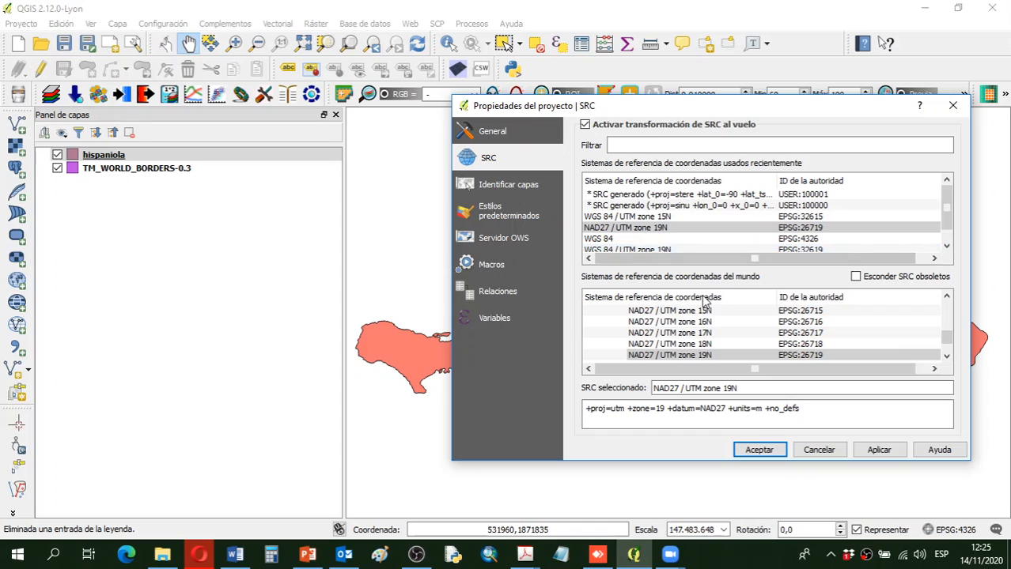
left_click(645, 355)
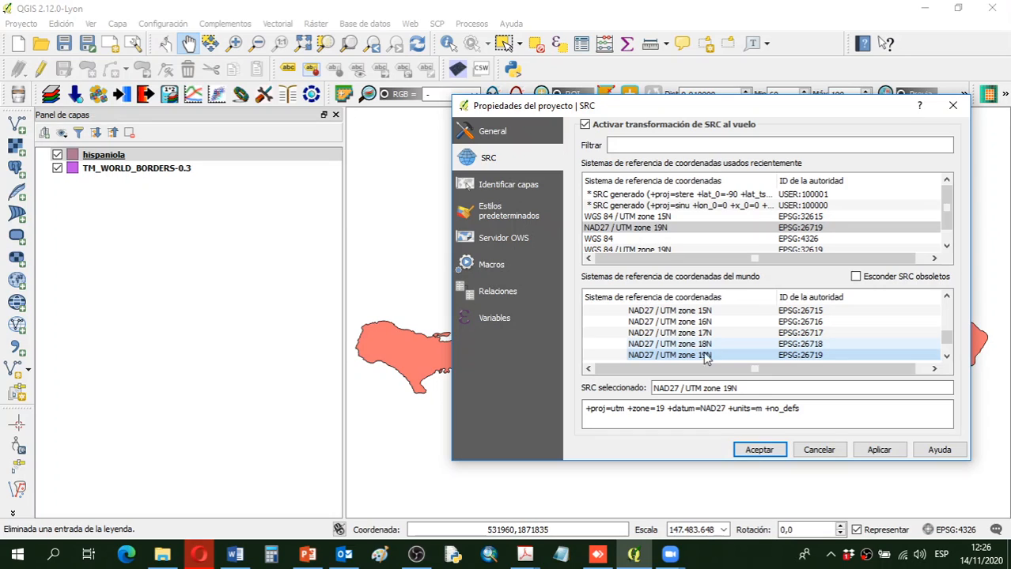
left_click(760, 450)
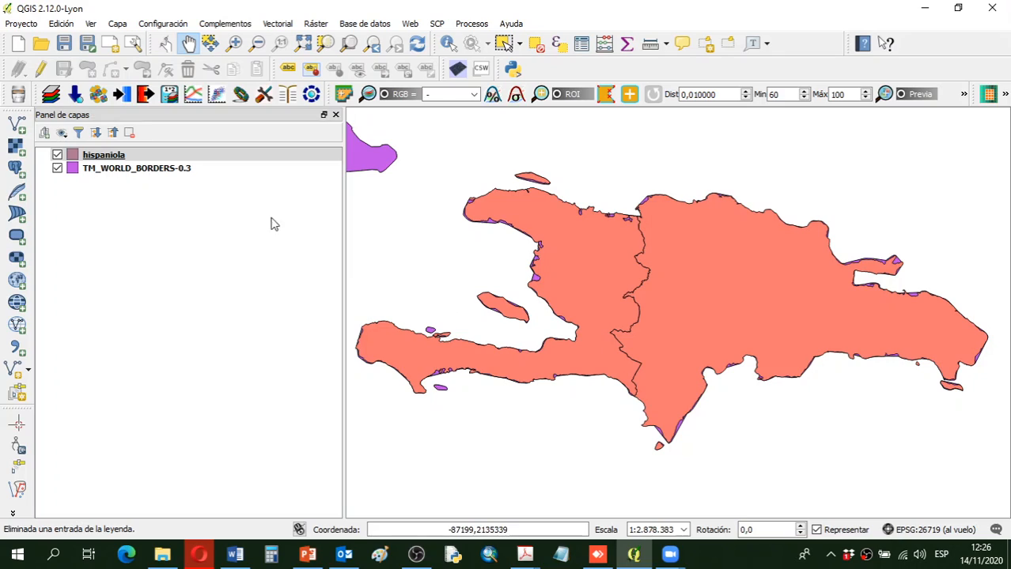
- Toggle the hispaniola layer's visibility repeatedly to compare its outline with TM_WORLD_BORDERS-0.3 underneath, leaving it visible
left_click(57, 155)
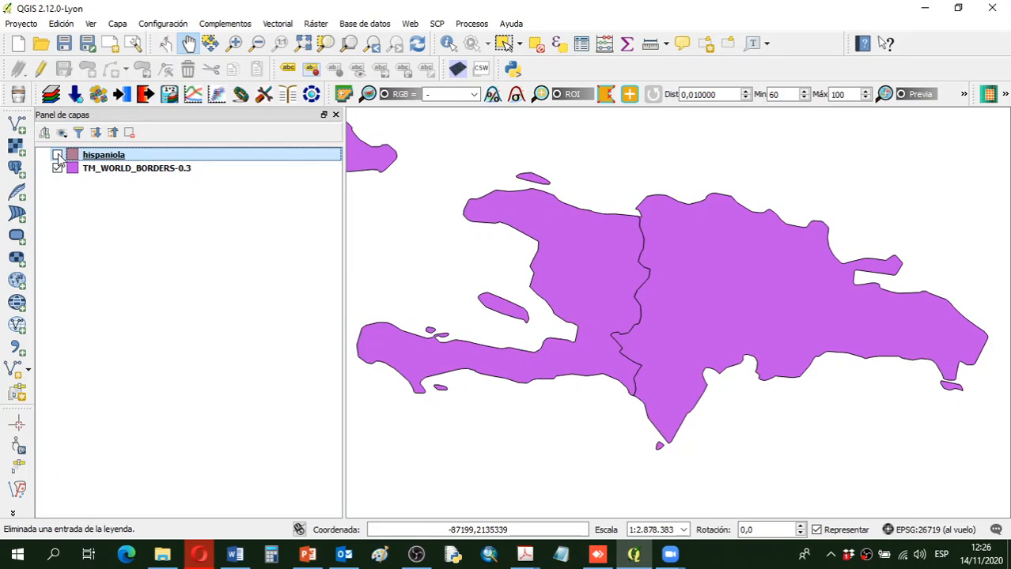
left_click(57, 155)
left_click(57, 155)
left_click(57, 155)
left_click(57, 155)
left_click(57, 155)
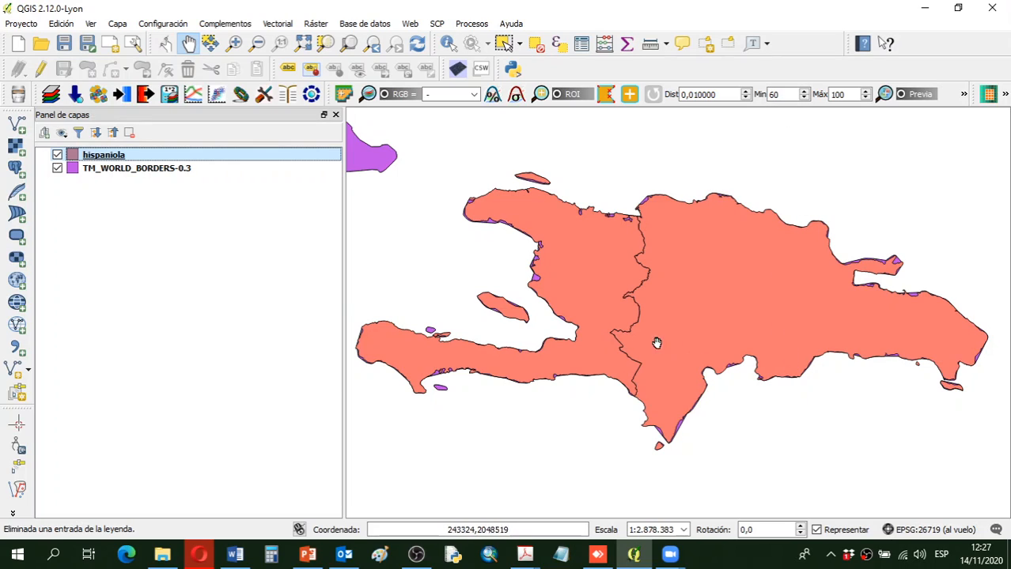
- Examine how the hispaniola layer fits among the neighbouring Caribbean islands of TM_WORLD_BORDERS-0.3
scroll(493, 271, "down", 1)
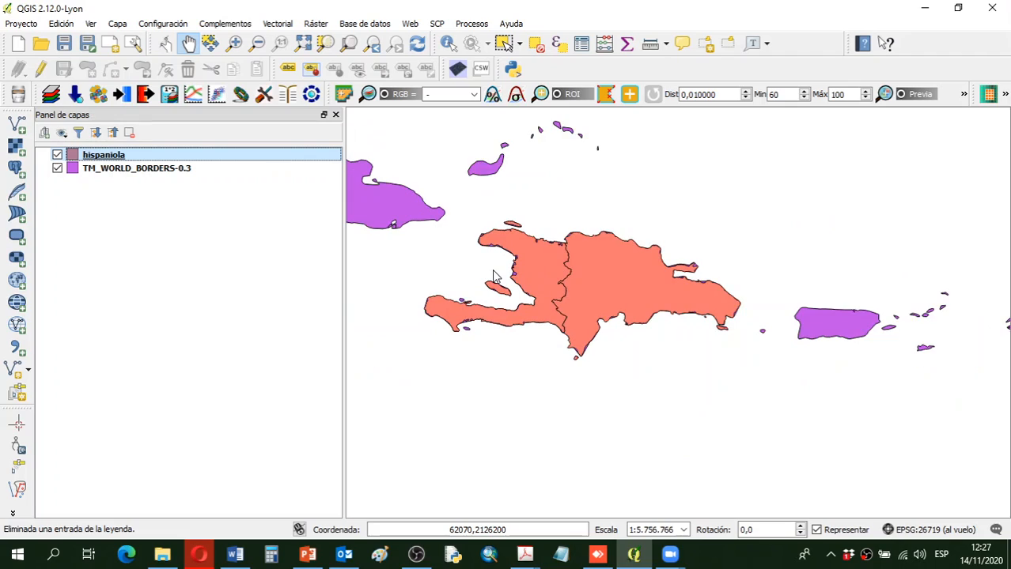
left_click_drag(483, 260, 554, 283)
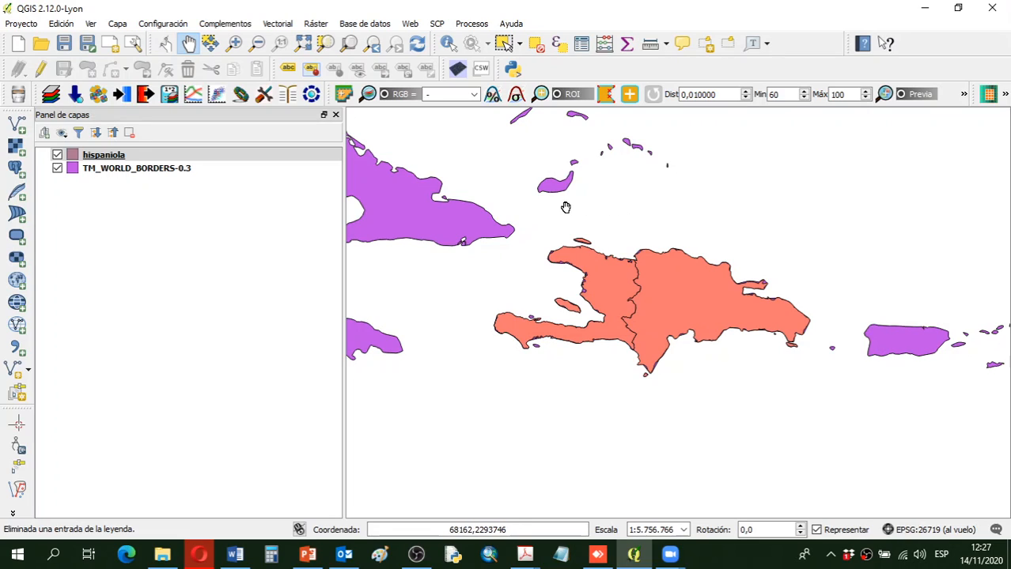
scroll(522, 198, "down", 1)
scroll(521, 192, "down", 1)
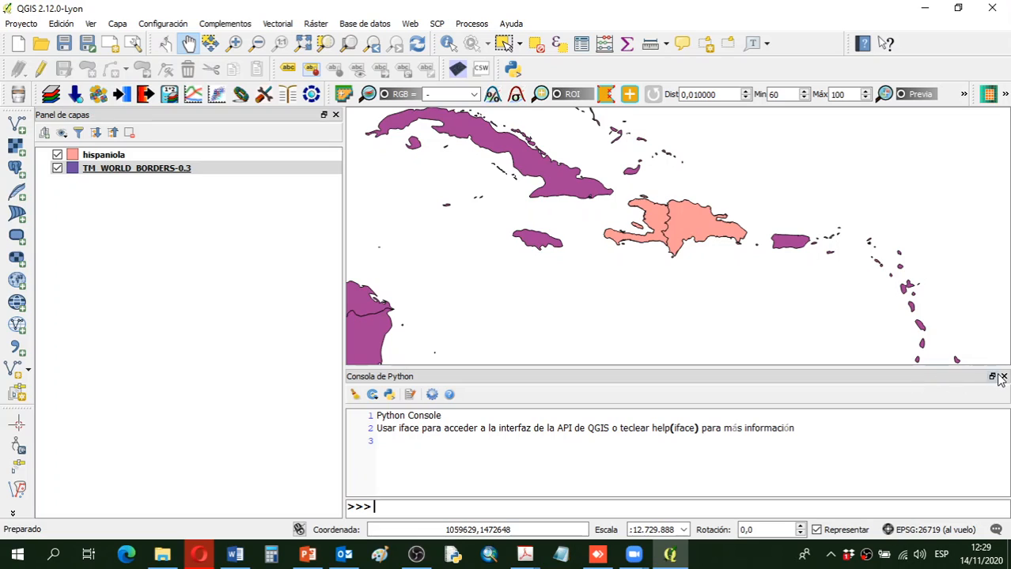
- Close the Python console, and examine how TM_WORLD_BORDERS-0.3 is drawn across the Americas and beyond in the NAD27 / UTM zone 19N projection
left_click(1002, 377)
left_click_drag(612, 216, 623, 283)
scroll(621, 278, "down", 1)
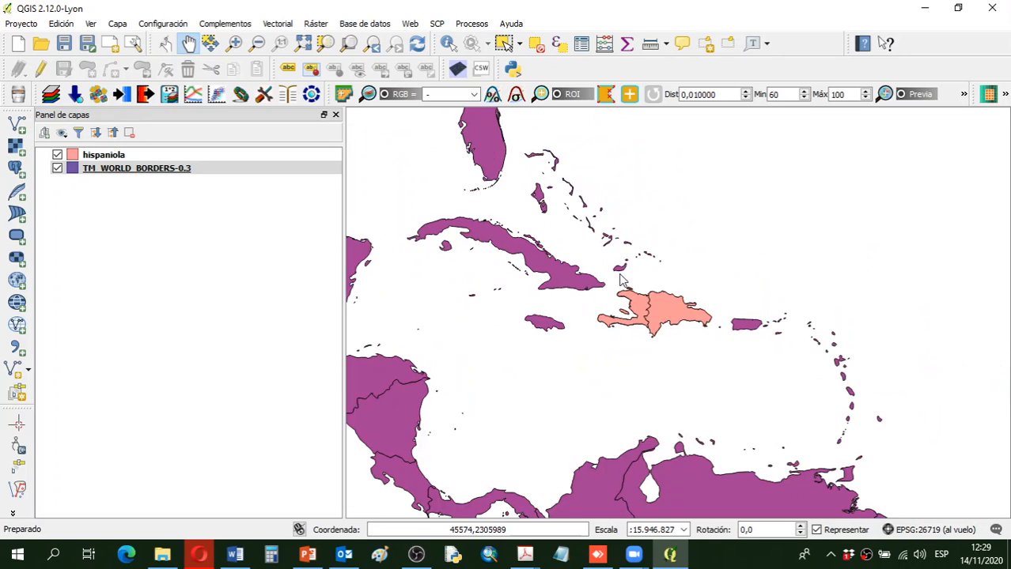
scroll(624, 242, "down", 1)
left_click_drag(612, 202, 630, 286)
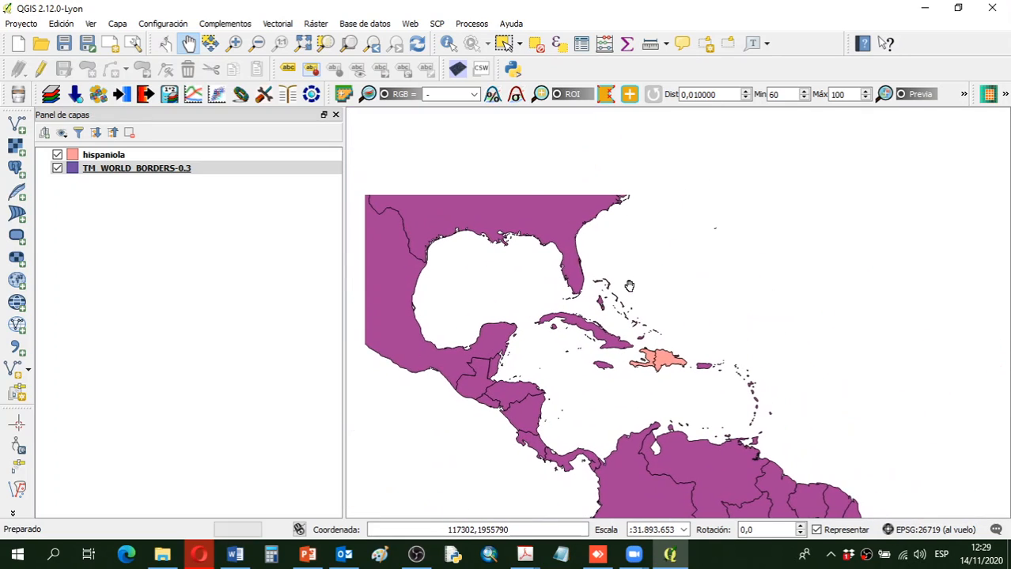
scroll(629, 286, "down", 2)
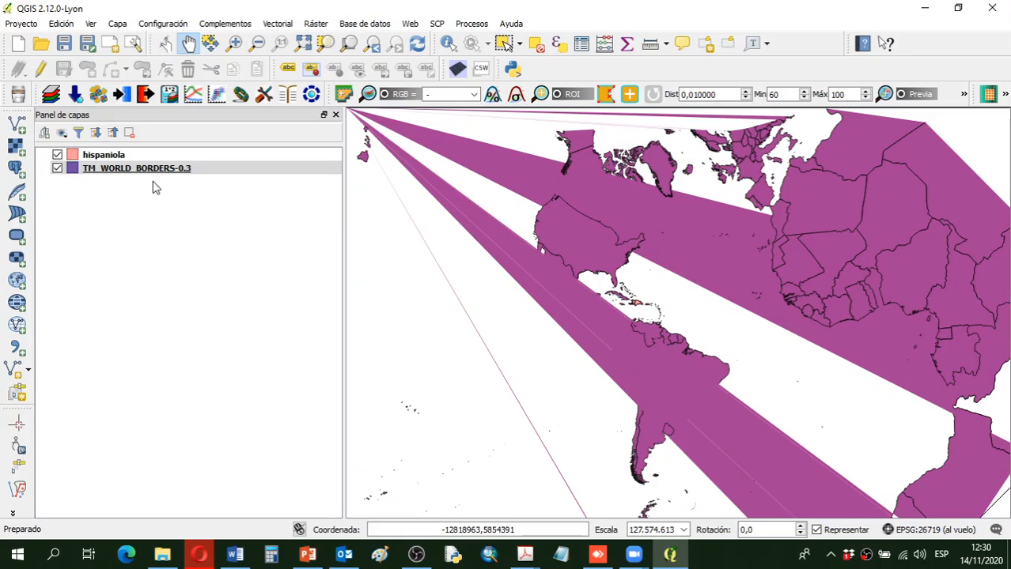
left_click(109, 171)
key("ctrl+alt+p")
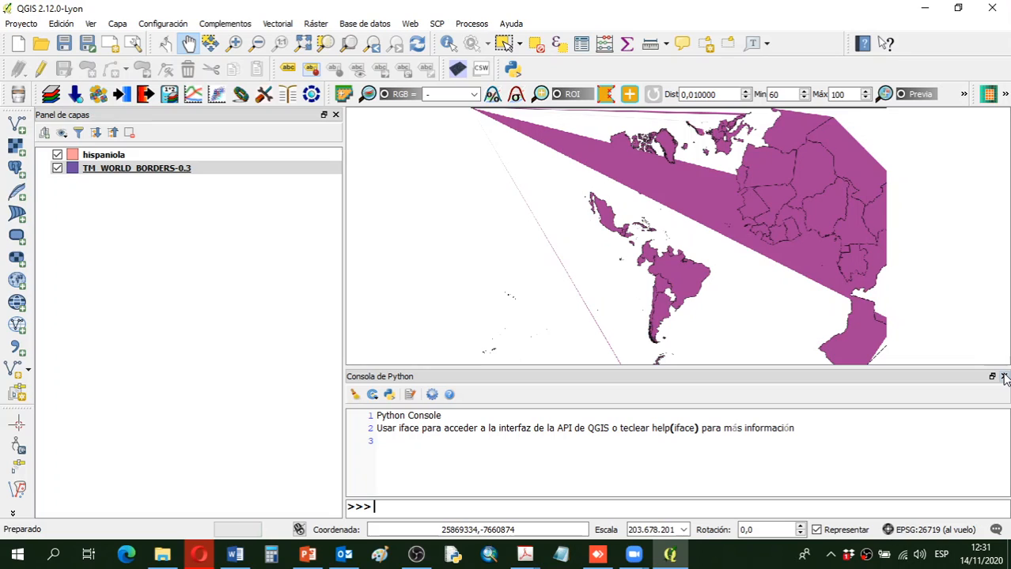
left_click(1004, 378)
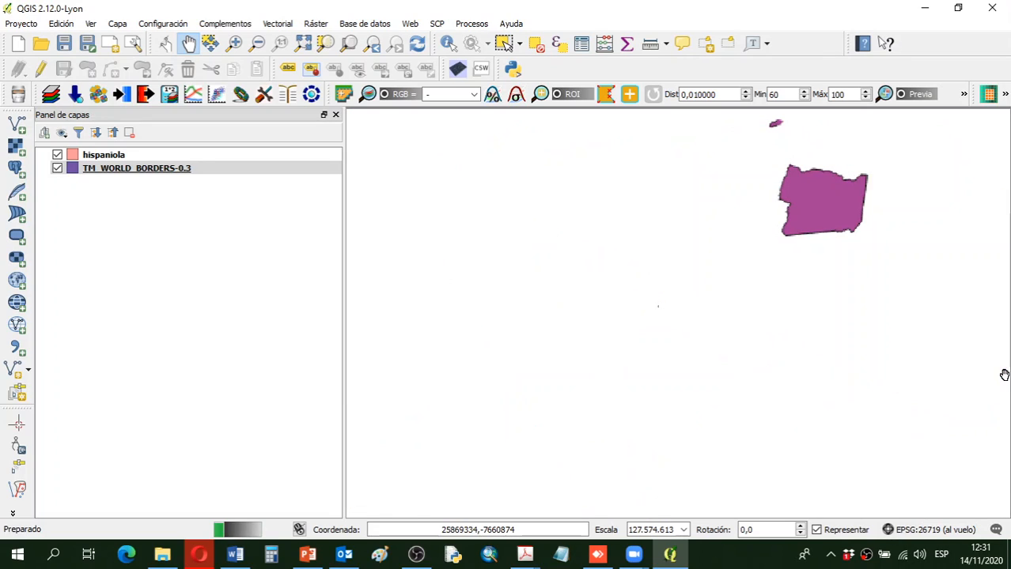
- Set the project CRS to WGS 84 (EPSG:4326), keeping on-the-fly transformation enabled
left_click(916, 531)
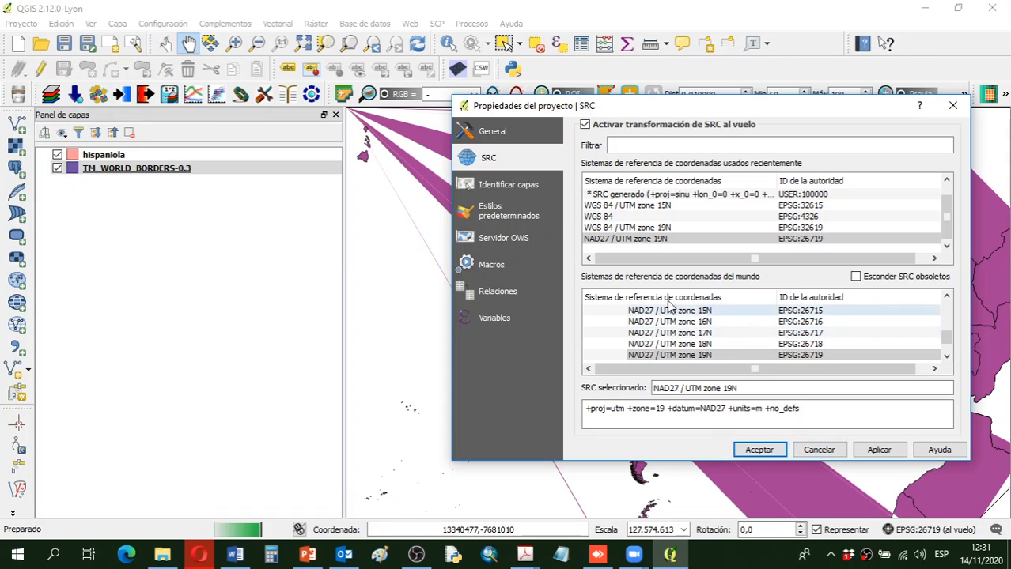
left_click(616, 216)
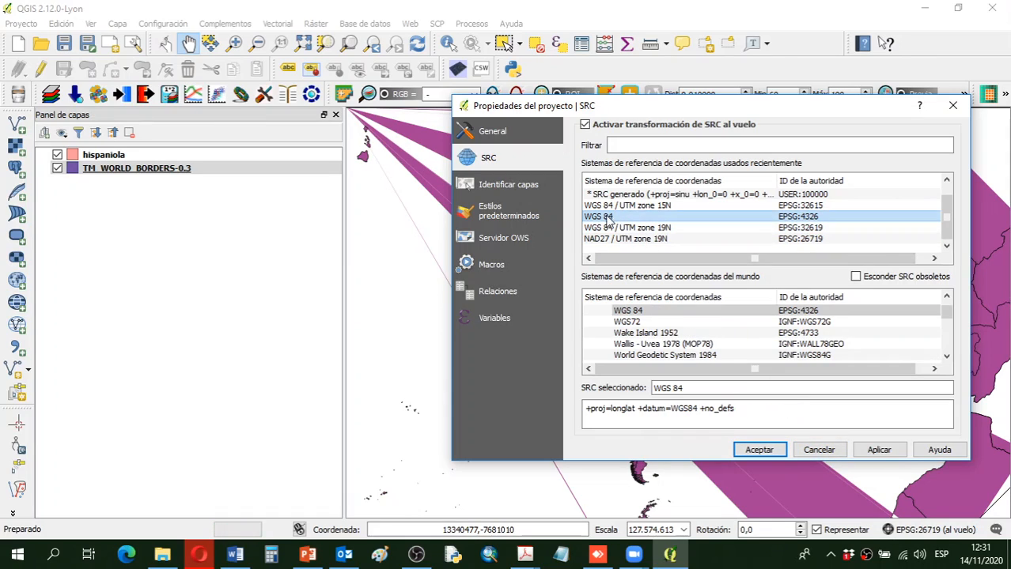
left_click(759, 450)
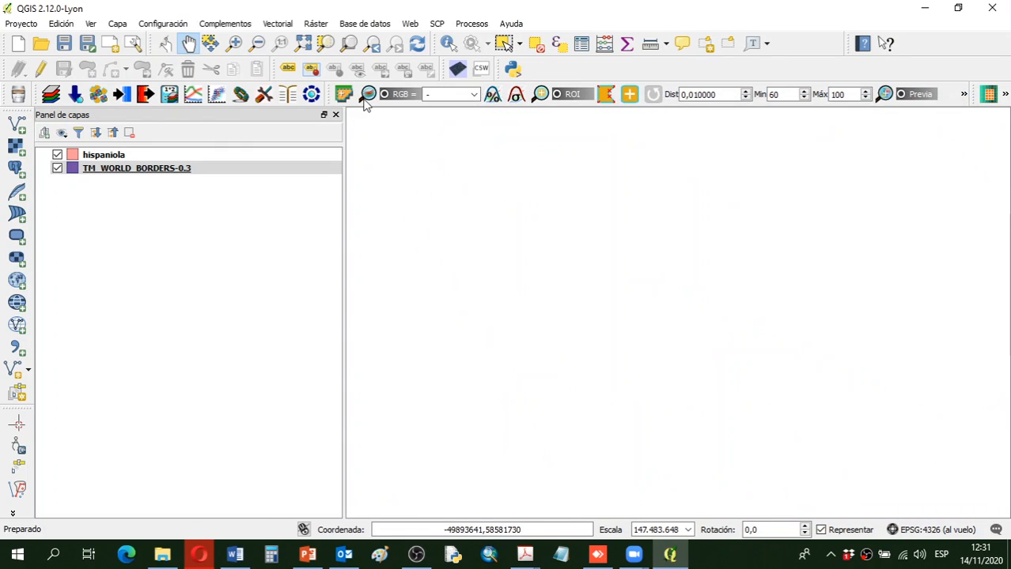
- Bring the map back to the hispaniola layer, and examine it within the surrounding continents of the world borders layer
right_click(112, 157)
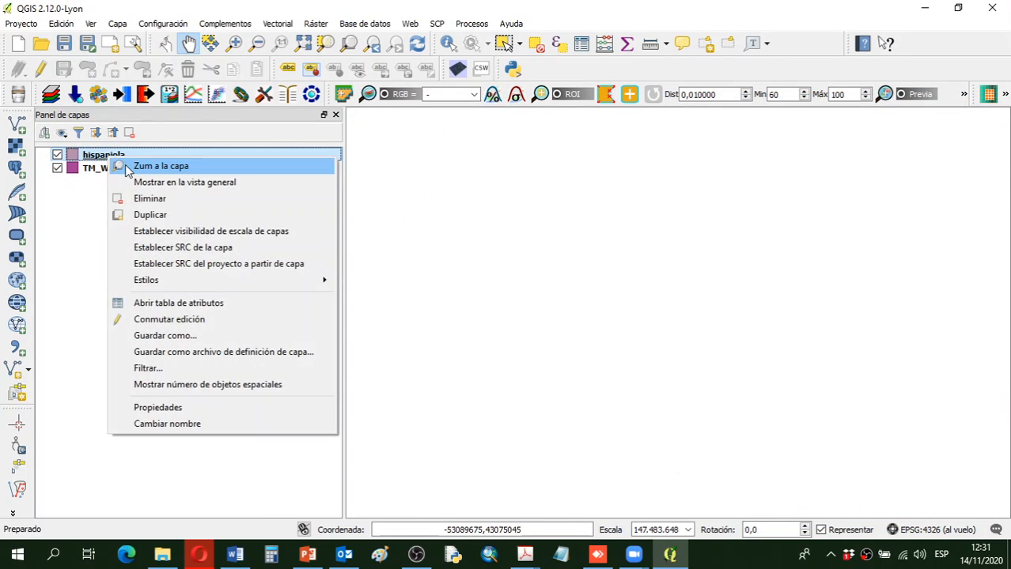
left_click(128, 167)
scroll(673, 256, "down", 6)
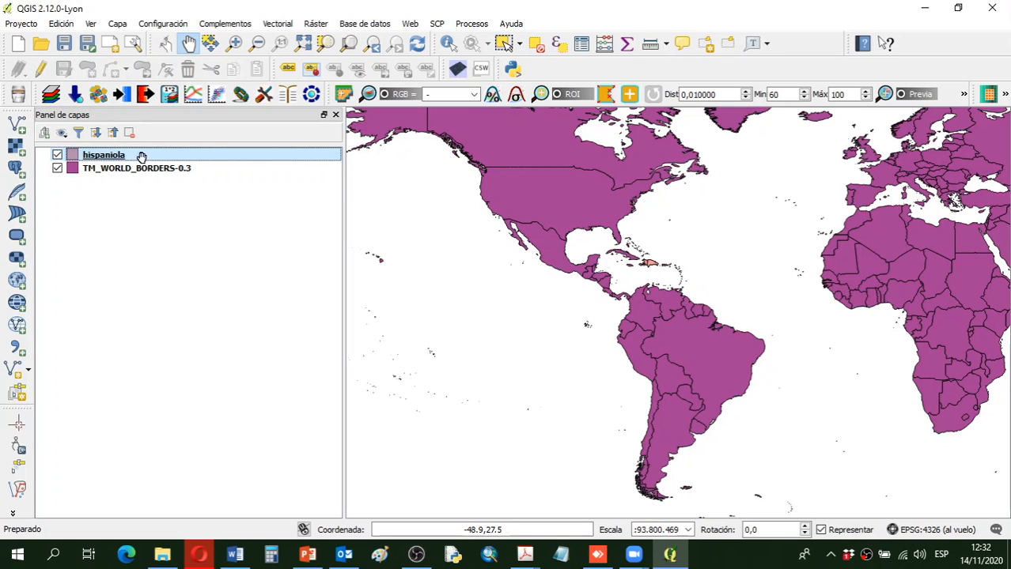
key("alt+Tab")
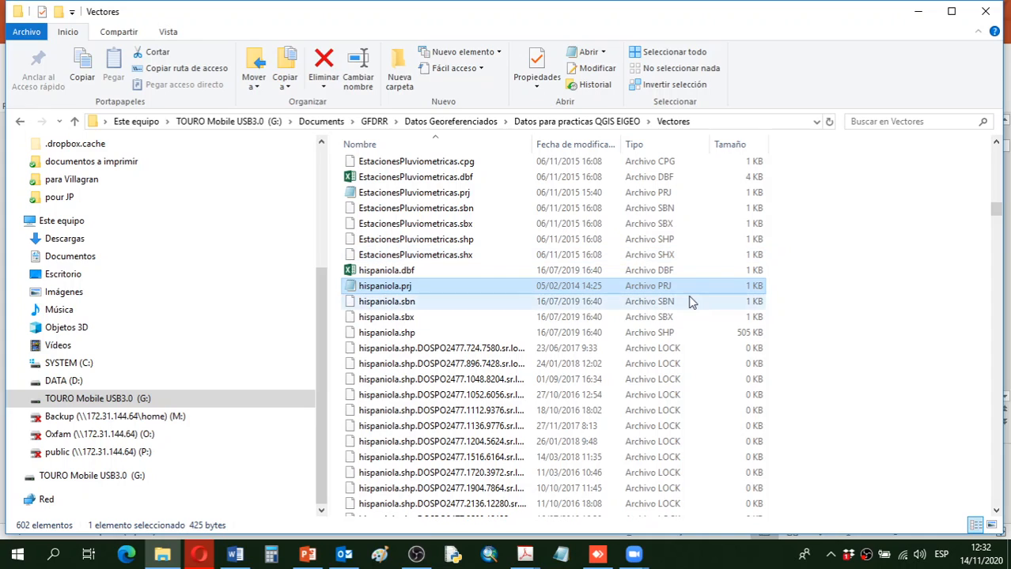
key("alt+Tab")
key("ctrl+alt+p")
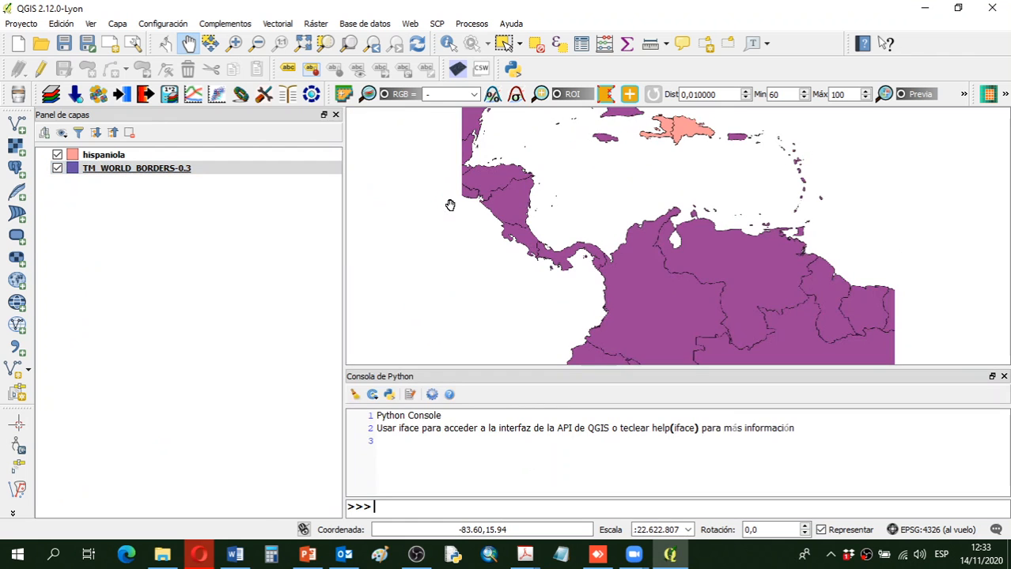
left_click(1004, 378)
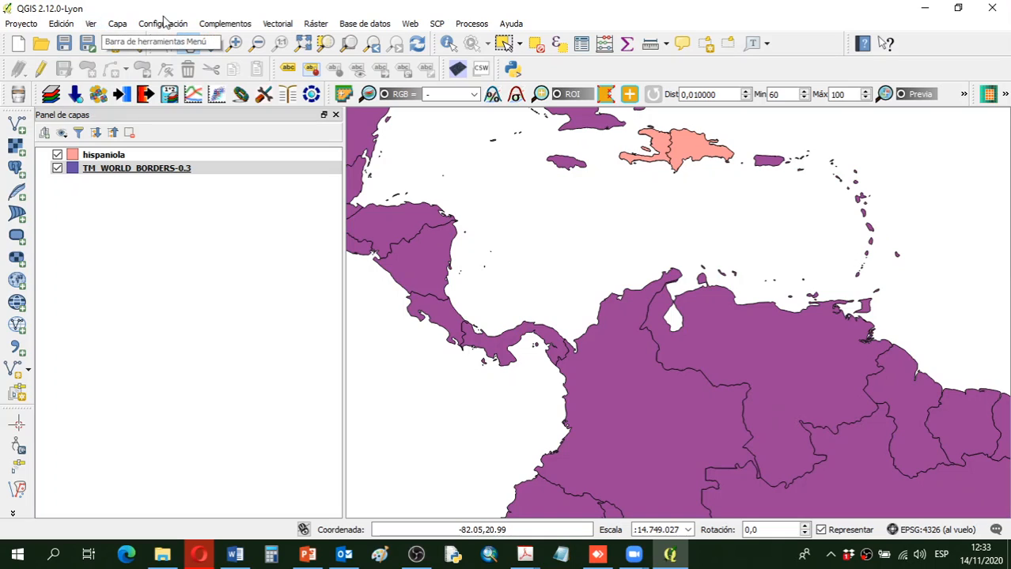
- Review the default CRS and on-the-fly reprojection settings for new projects in the program options
left_click(166, 23)
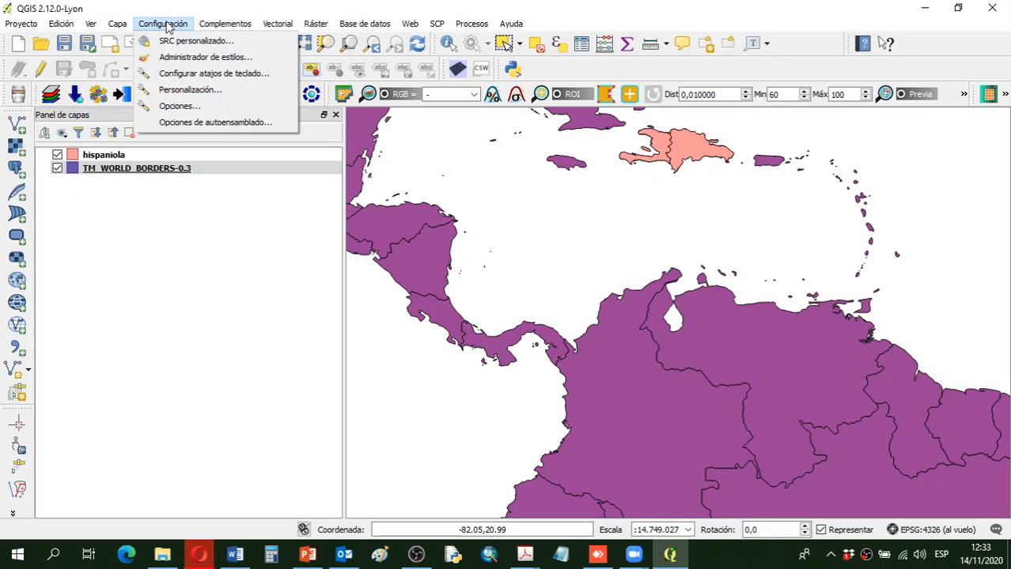
left_click(177, 106)
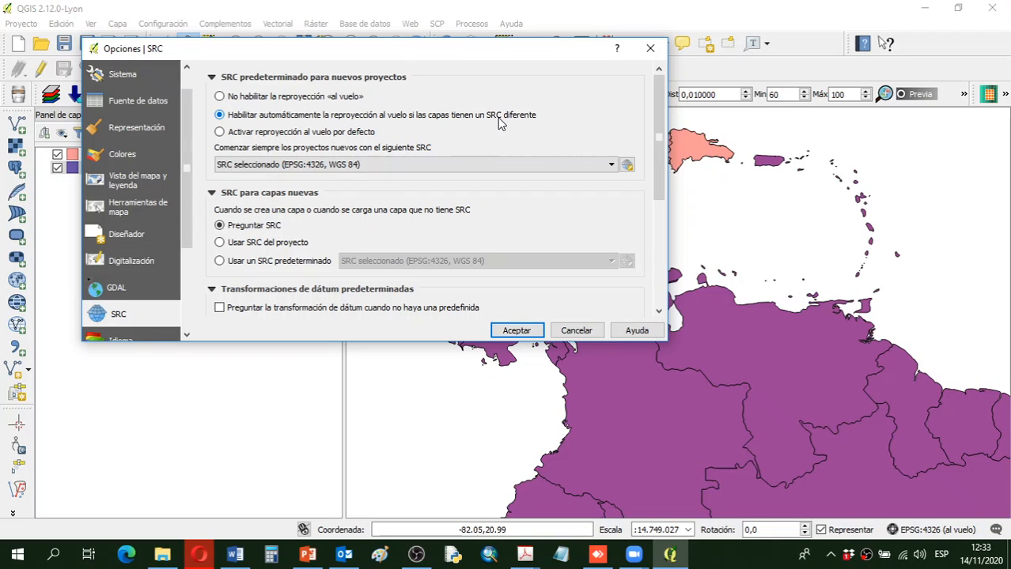
left_click(514, 331)
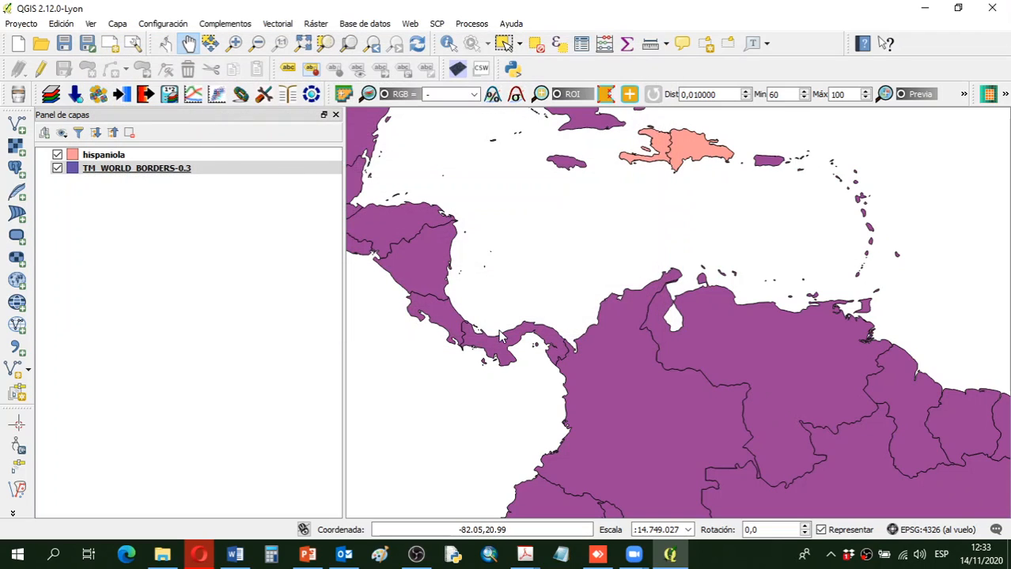
- Open the hispaniola layer's general properties to check its assigned coordinate reference system
left_click_drag(604, 142, 582, 242)
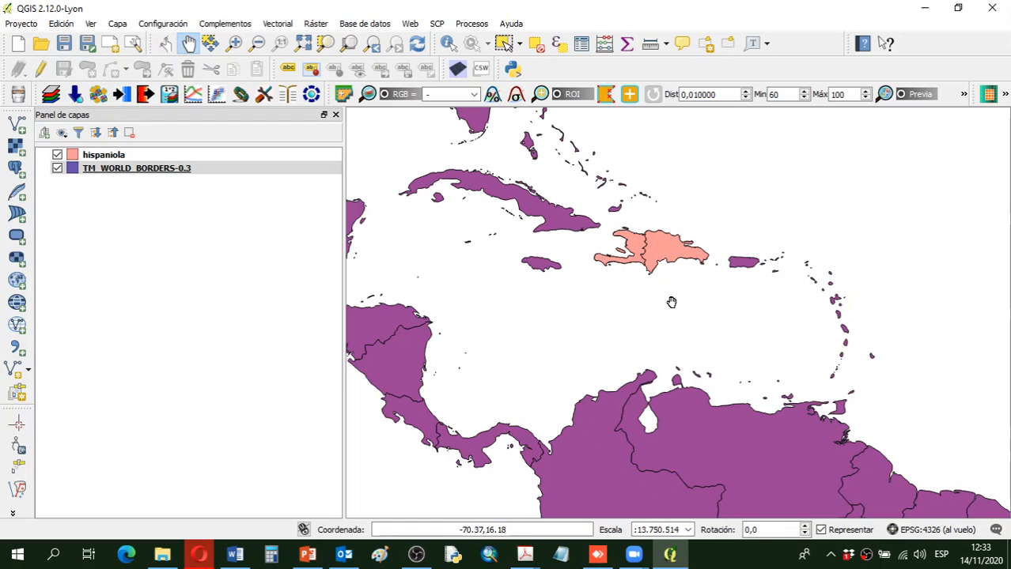
left_click(80, 206)
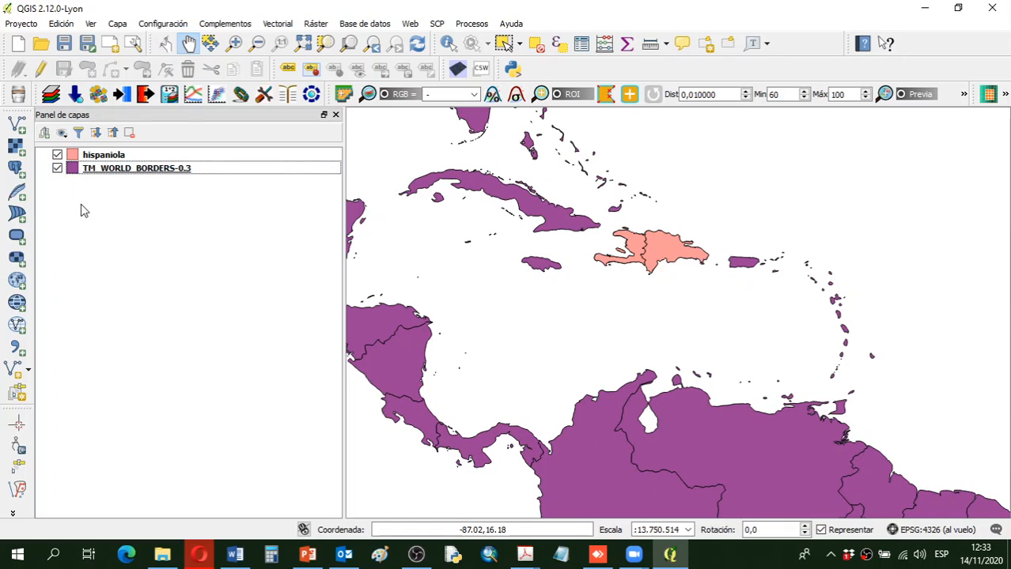
left_click(92, 159)
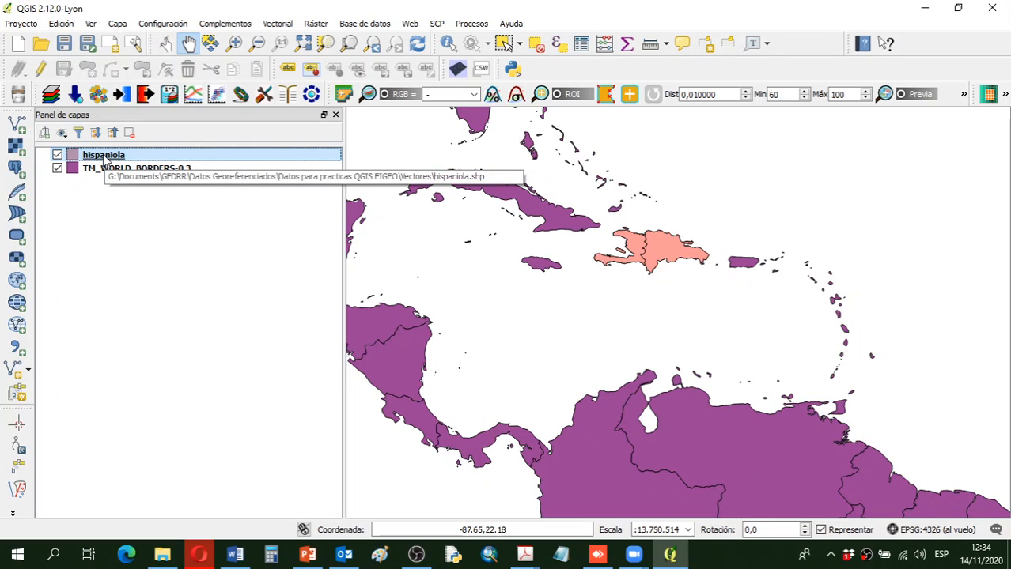
right_click(103, 159)
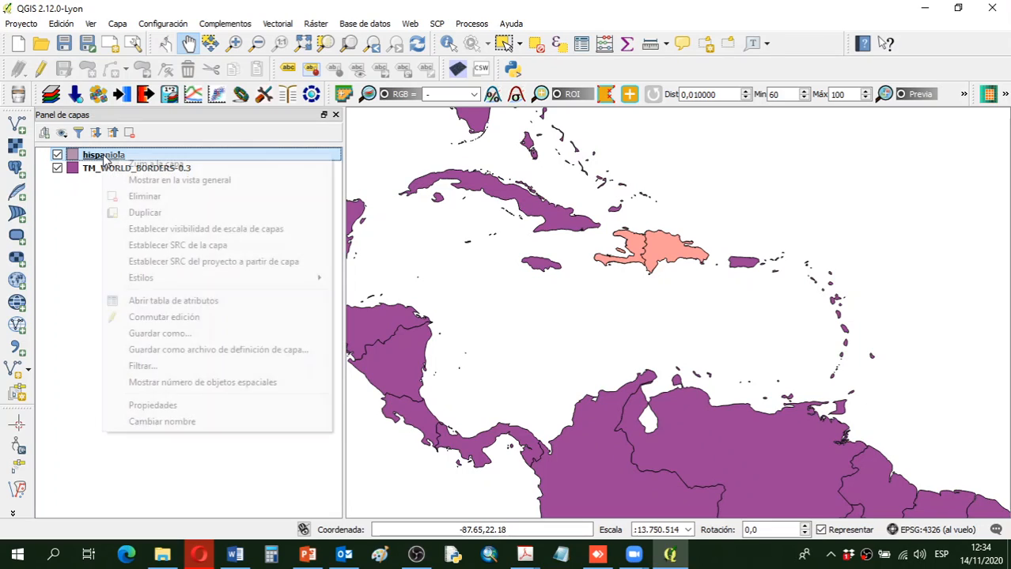
left_click(189, 407)
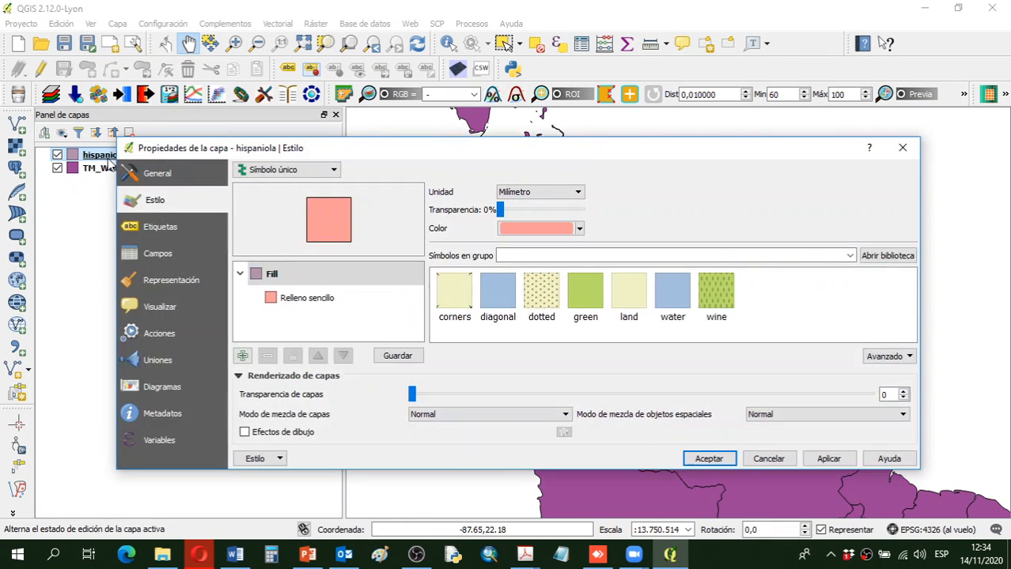
left_click(158, 176)
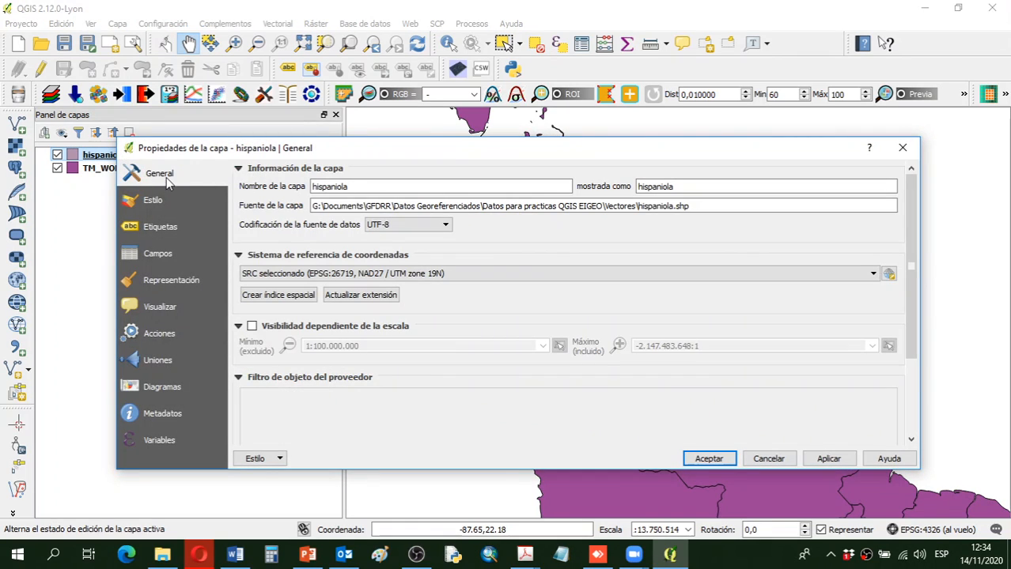
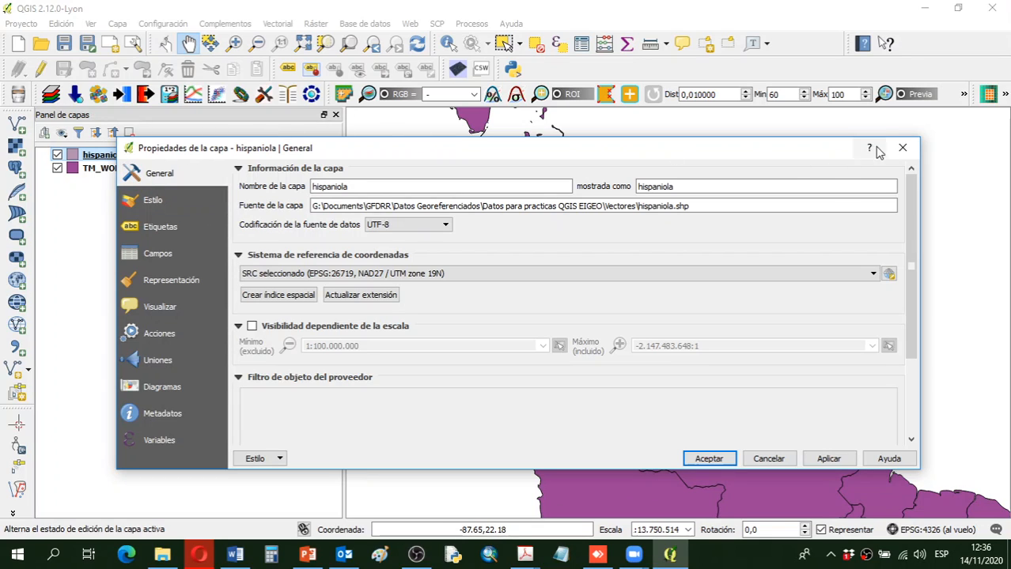
- Close the hispaniola layer's properties and examine its outline against the world borders layer
left_click(902, 148)
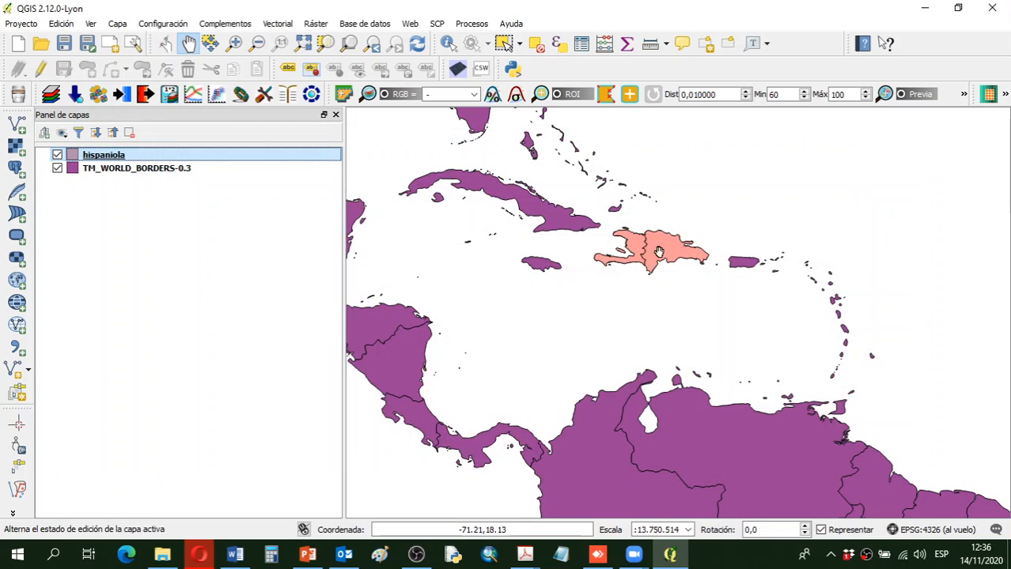
scroll(657, 241, "up", 3)
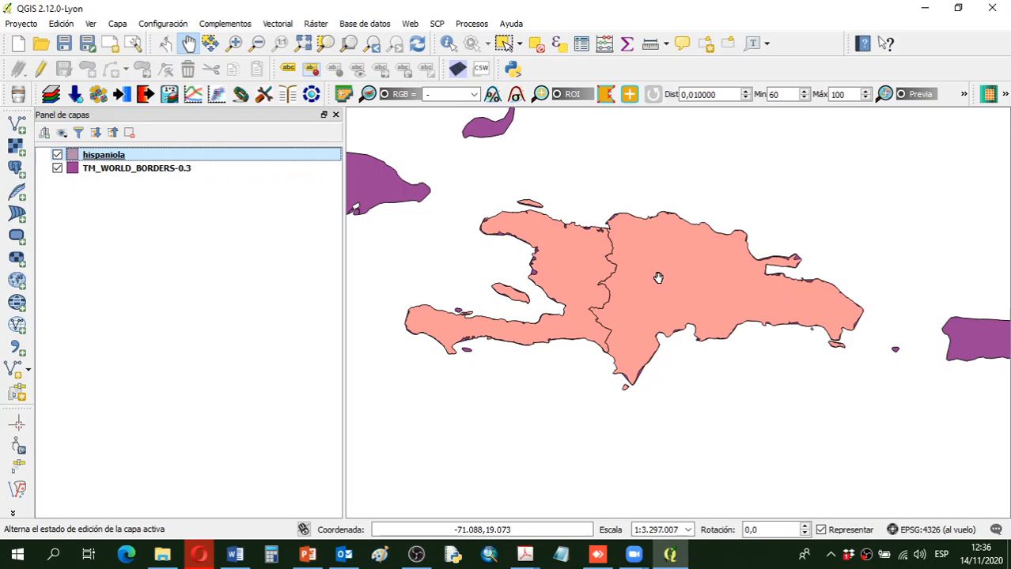
- Select NAD27 / UTM zone 22N (EPSG:26722) as the coordinate reference system in the hispaniola layer's general properties
right_click(114, 160)
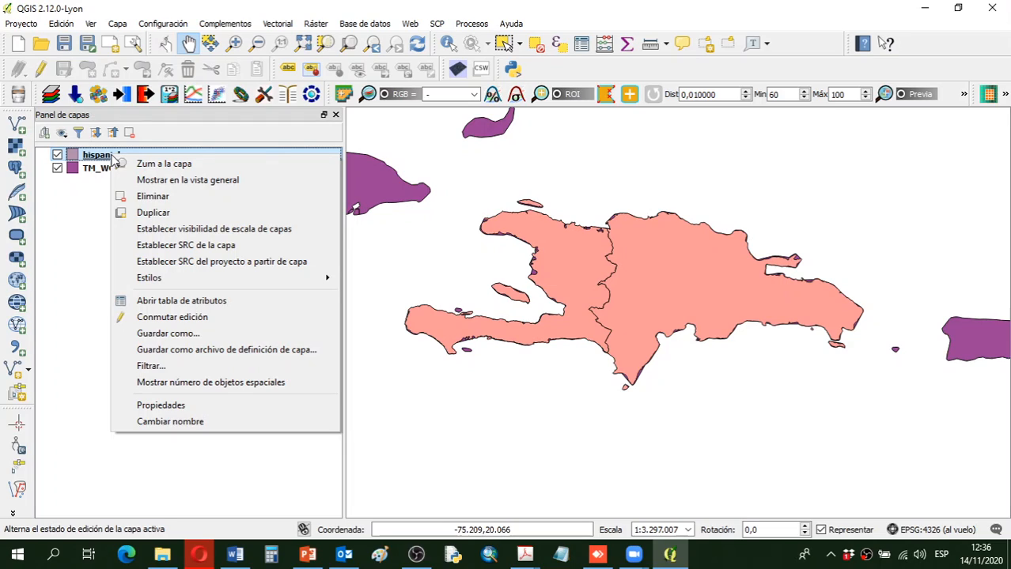
left_click(189, 405)
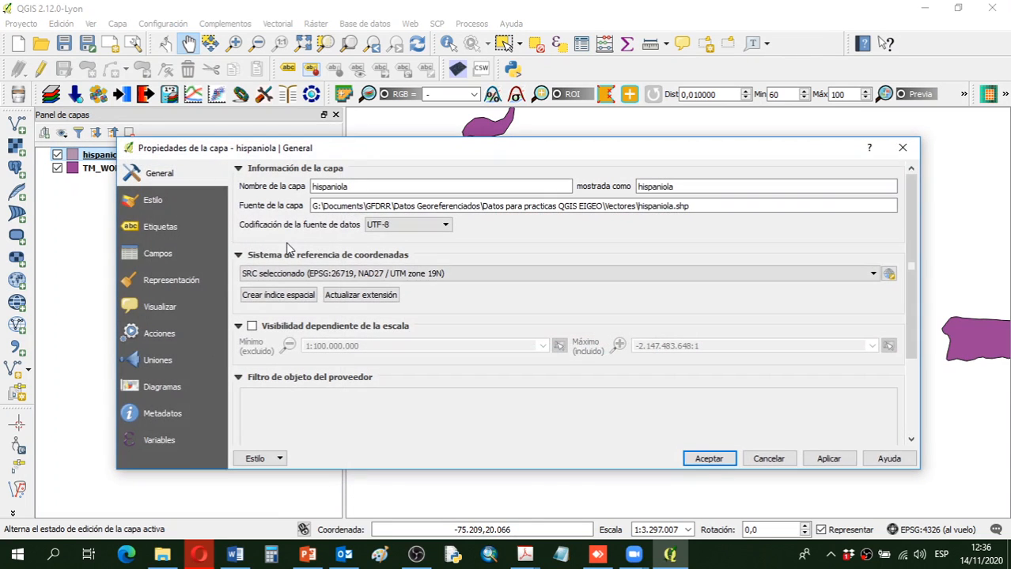
left_click_drag(344, 155, 376, 144)
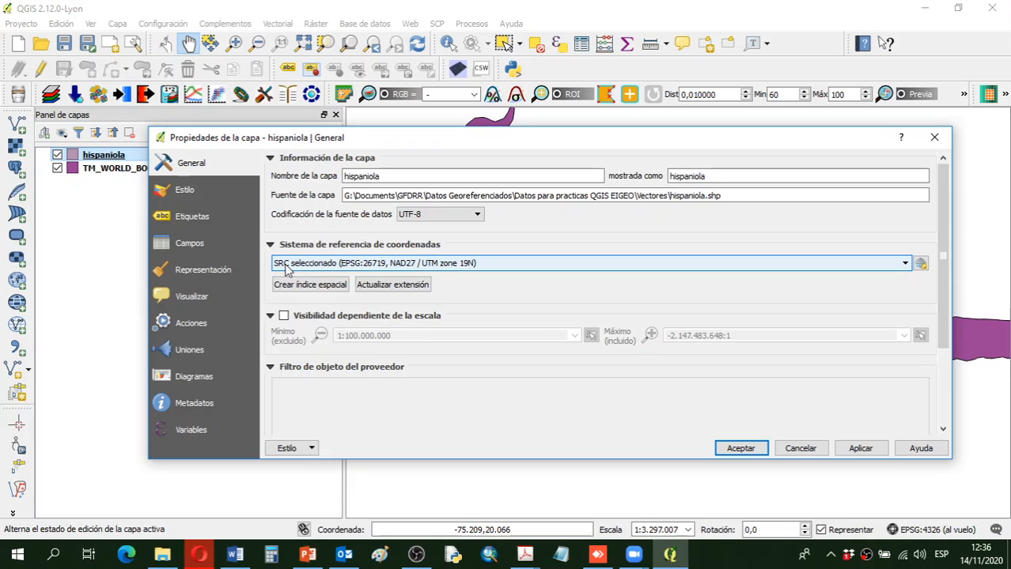
left_click(921, 263)
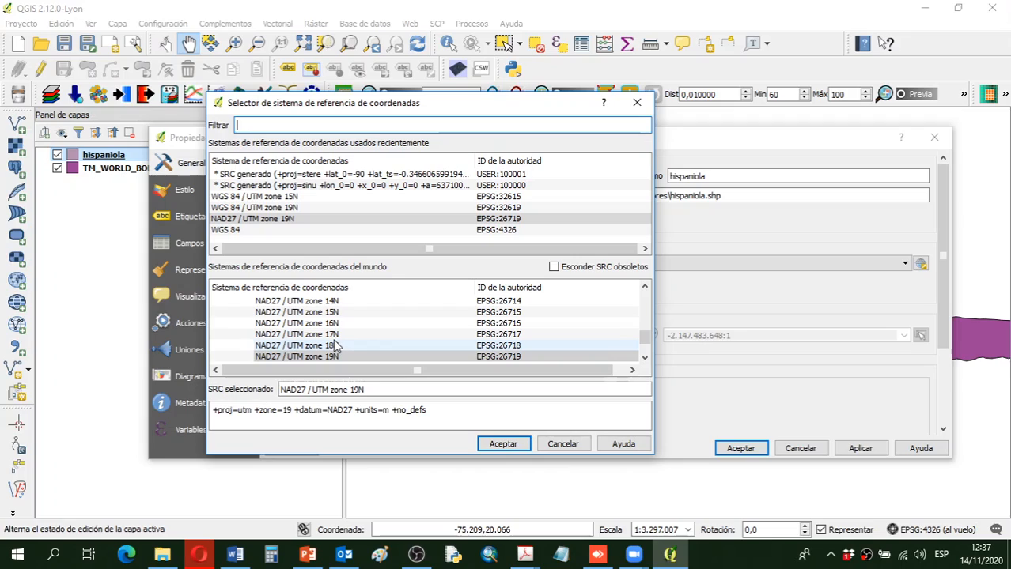
scroll(335, 346, "down", 3)
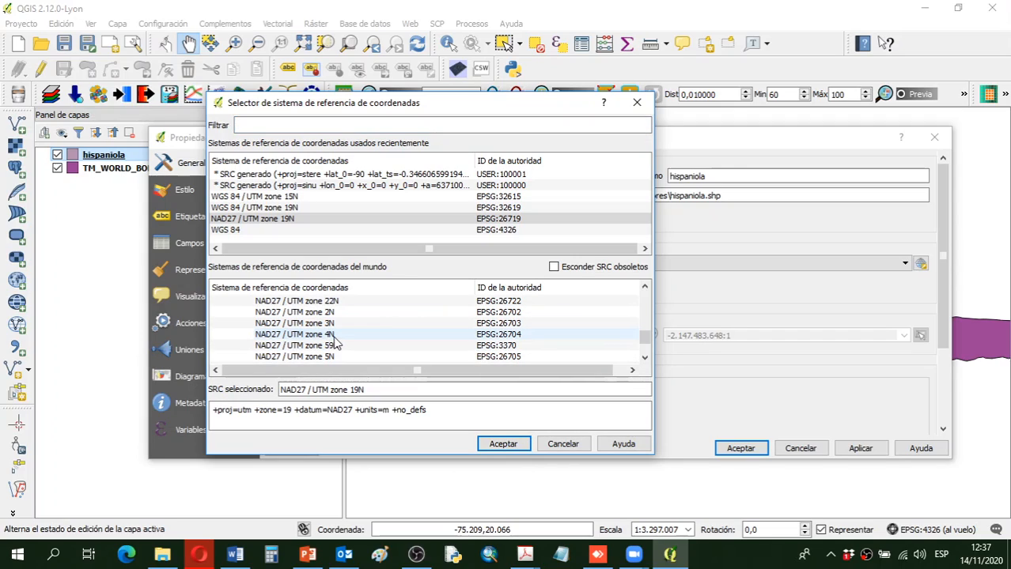
scroll(335, 342, "down", 1)
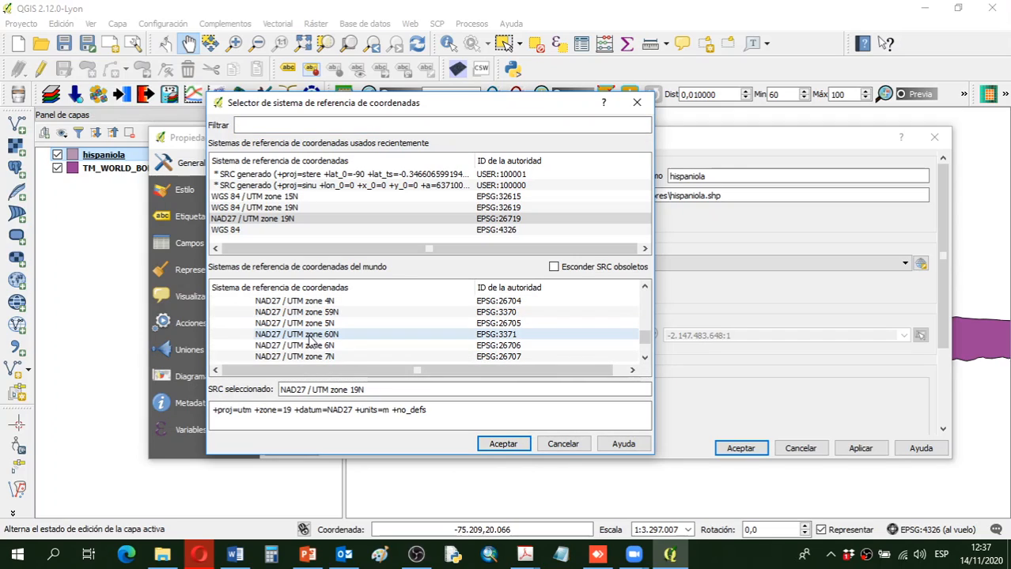
scroll(315, 345, "down", 1)
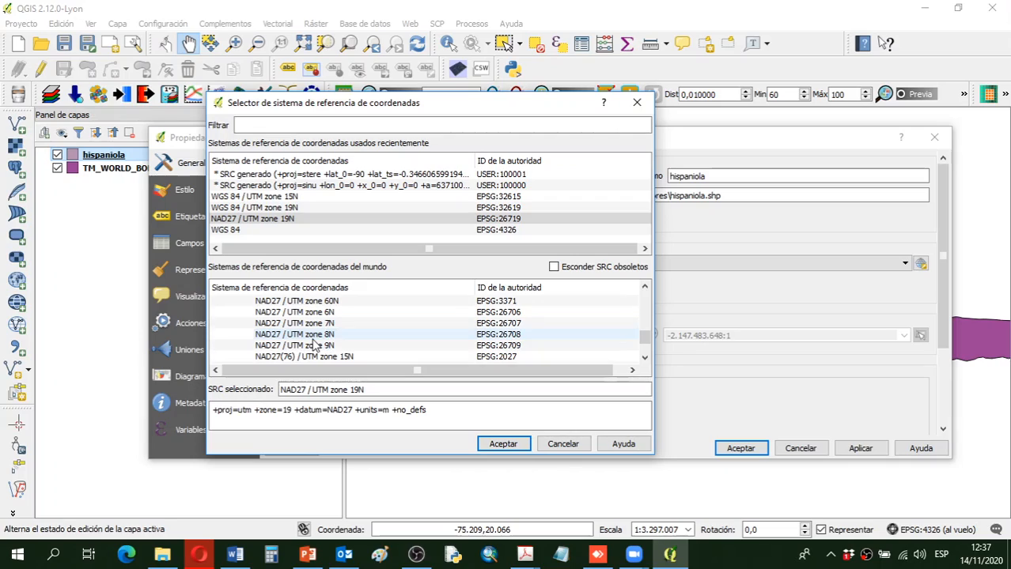
scroll(315, 340, "up", 1)
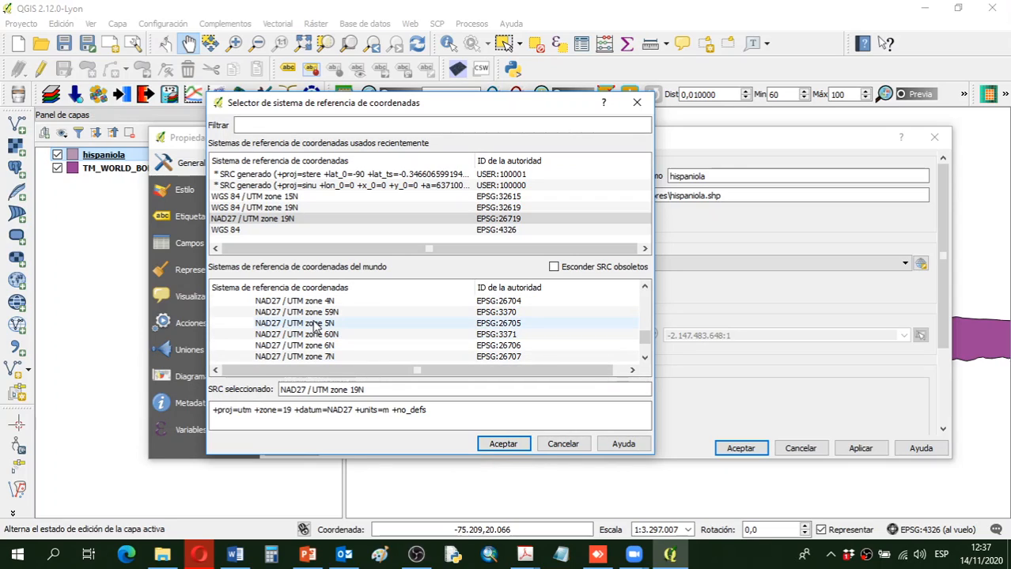
scroll(318, 329, "up", 2)
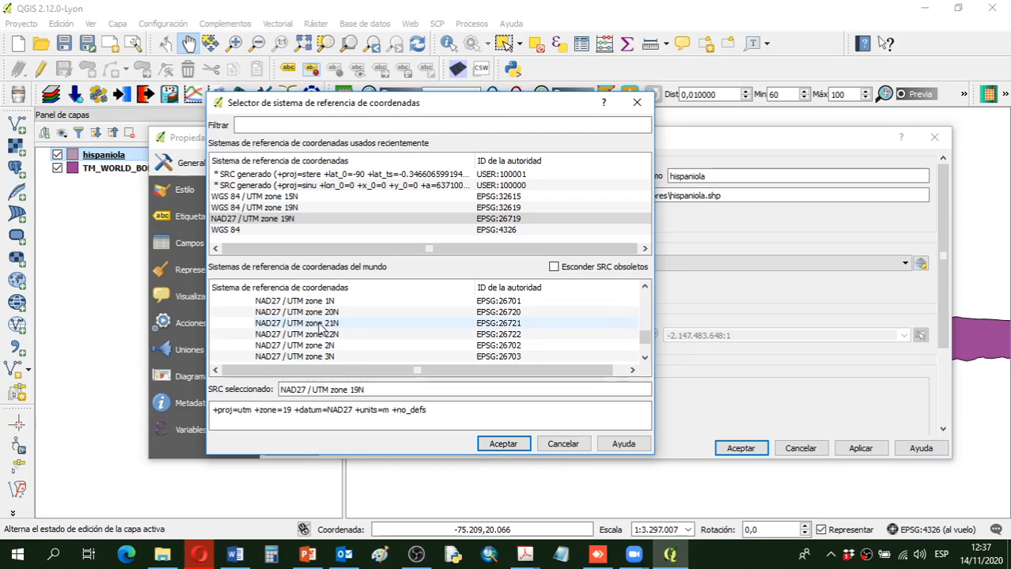
left_click(328, 336)
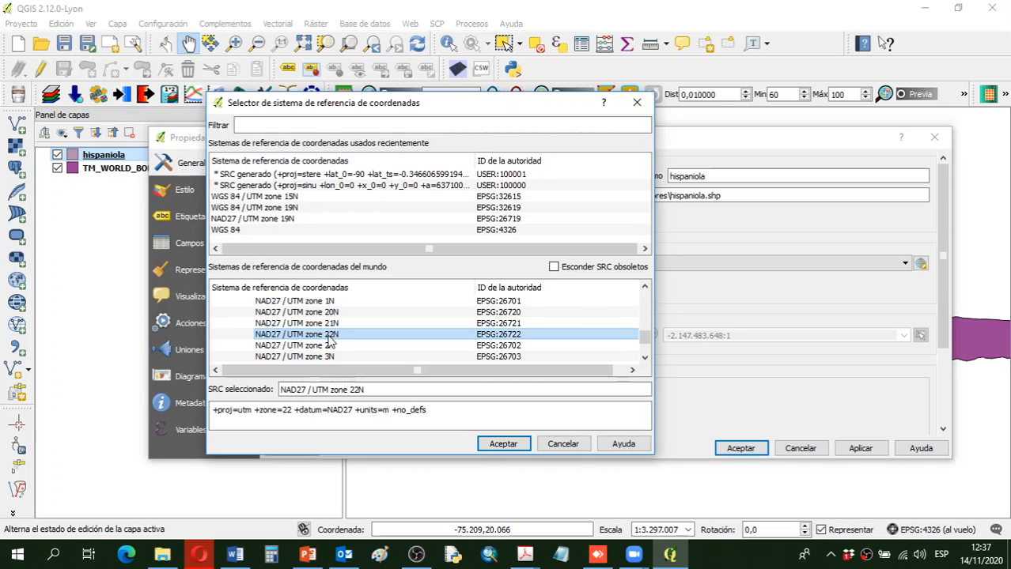
left_click(503, 444)
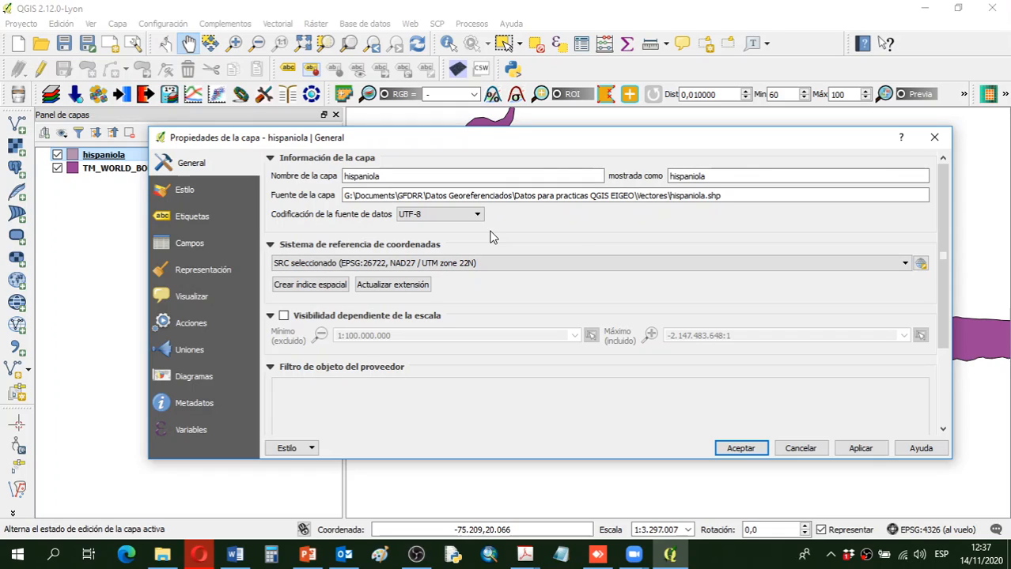
- Switch to the PowerPoint presentation and review the slides showing point A's coordinates relative to different axis origins
left_click_drag(518, 145, 510, 305)
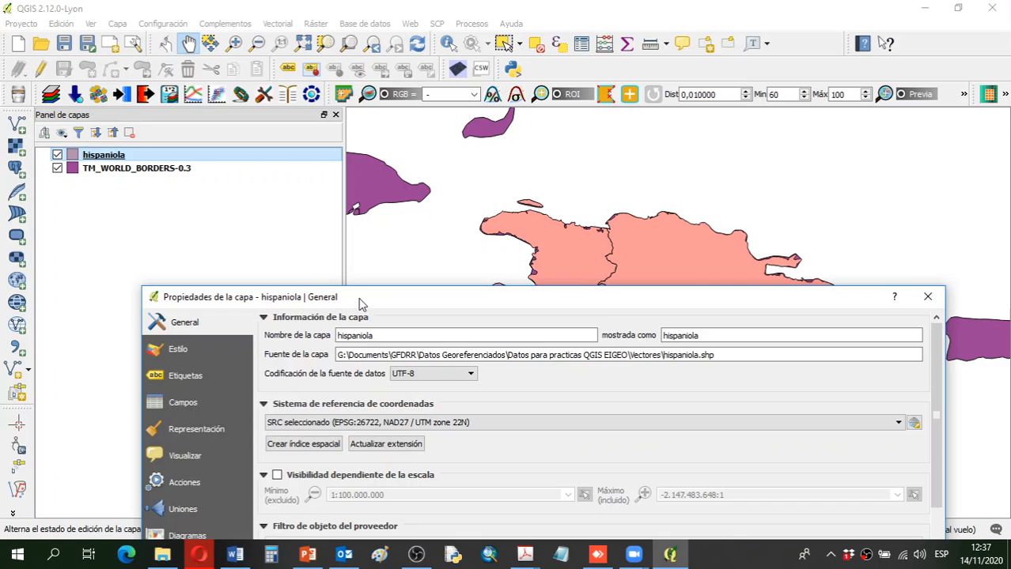
left_click(308, 554)
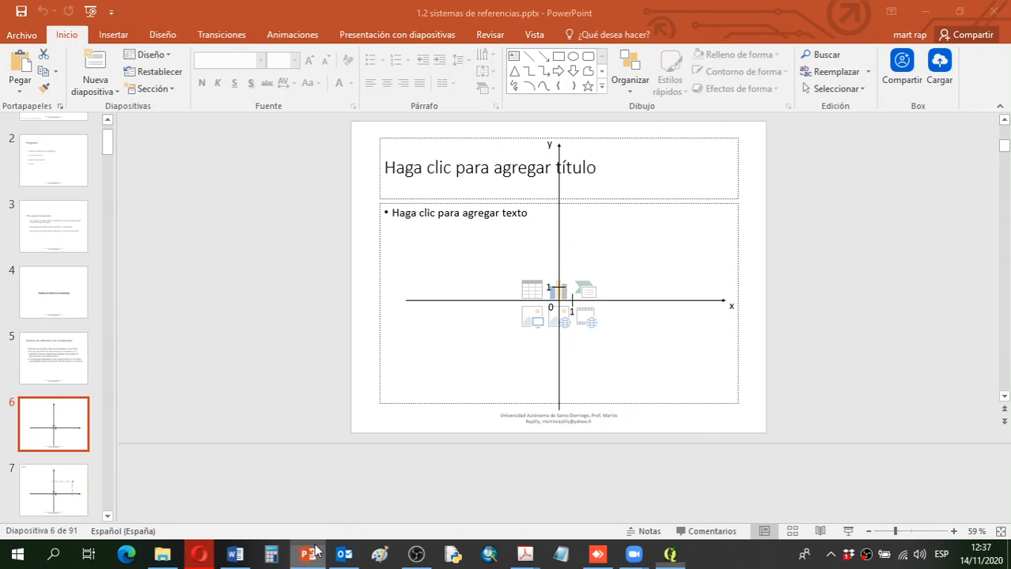
left_click(847, 531)
left_click(494, 302)
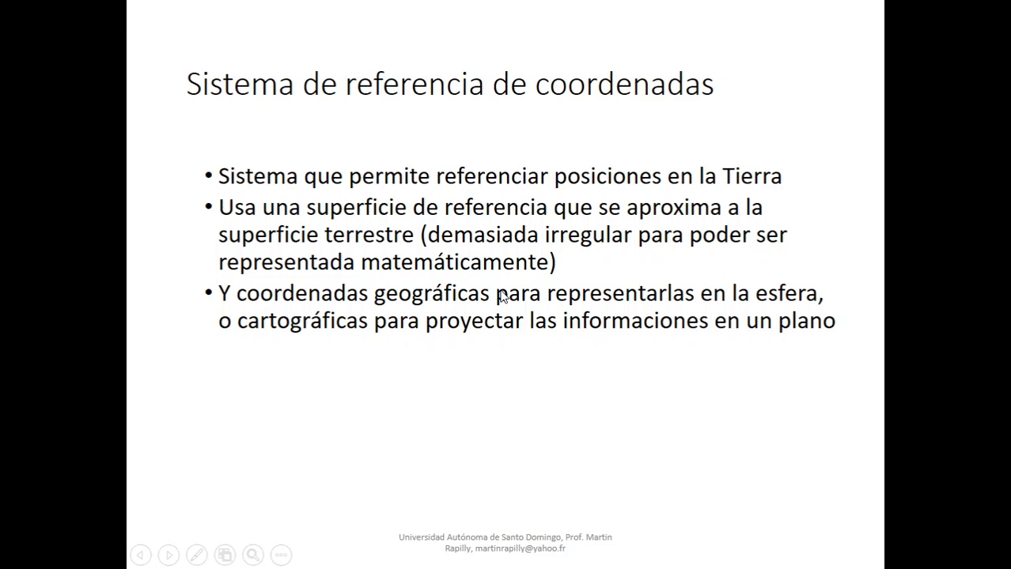
key("Left")
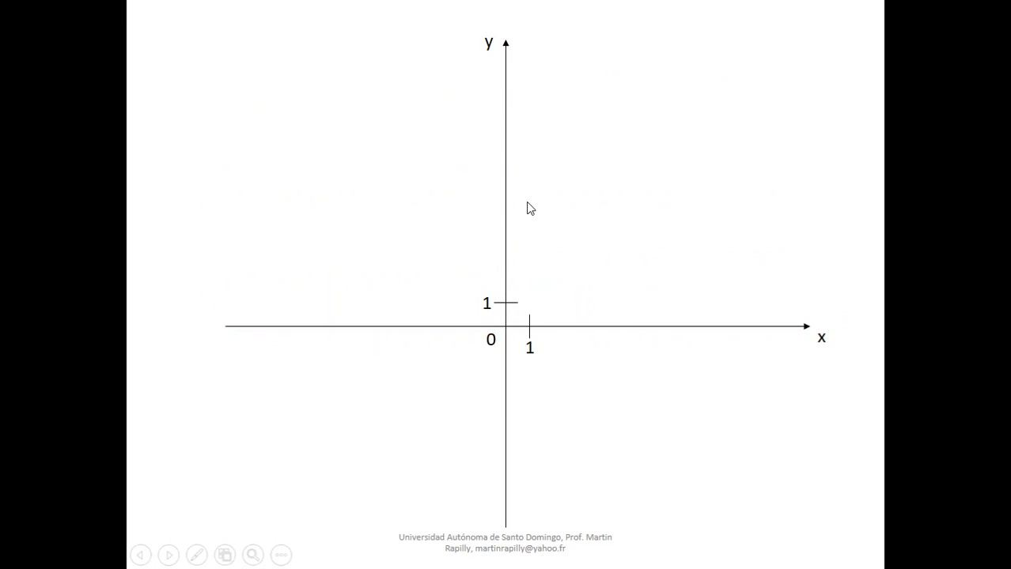
left_click(507, 269)
left_click(507, 269)
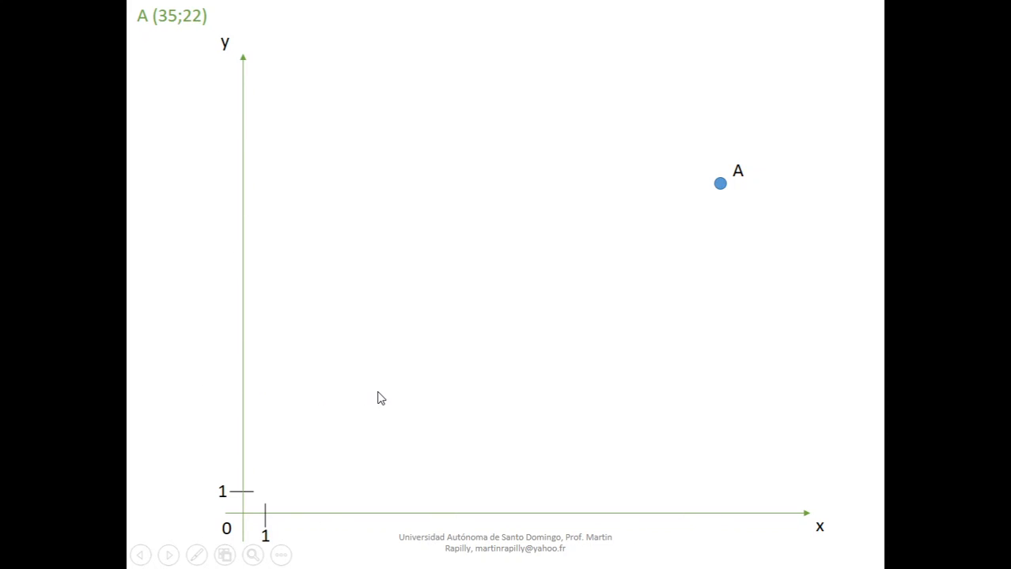
key("Left")
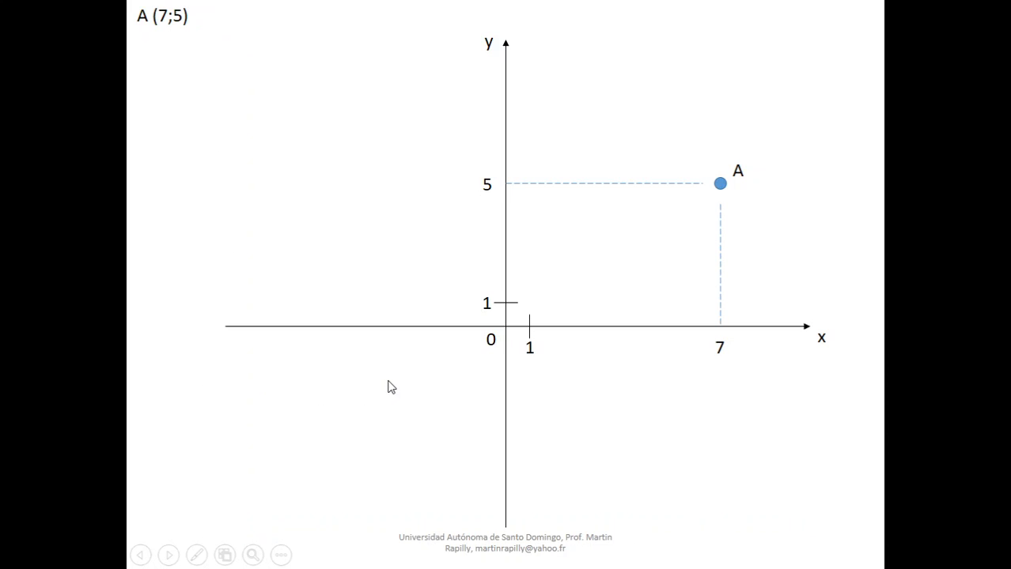
key("Escape")
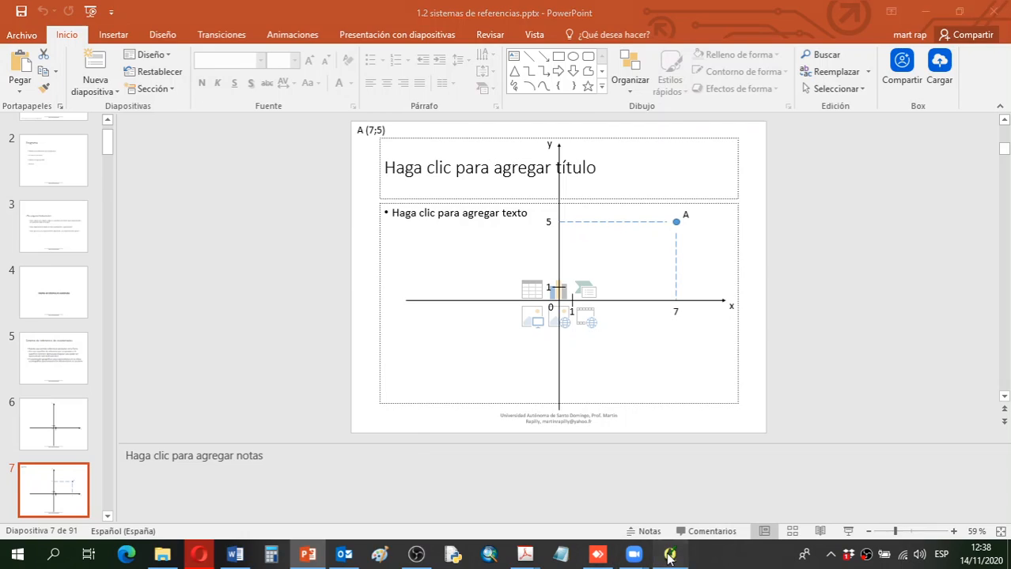
- Return to QGIS and accept the new coordinate reference system for the hispaniola layer
left_click(669, 554)
left_click_drag(616, 309, 598, 86)
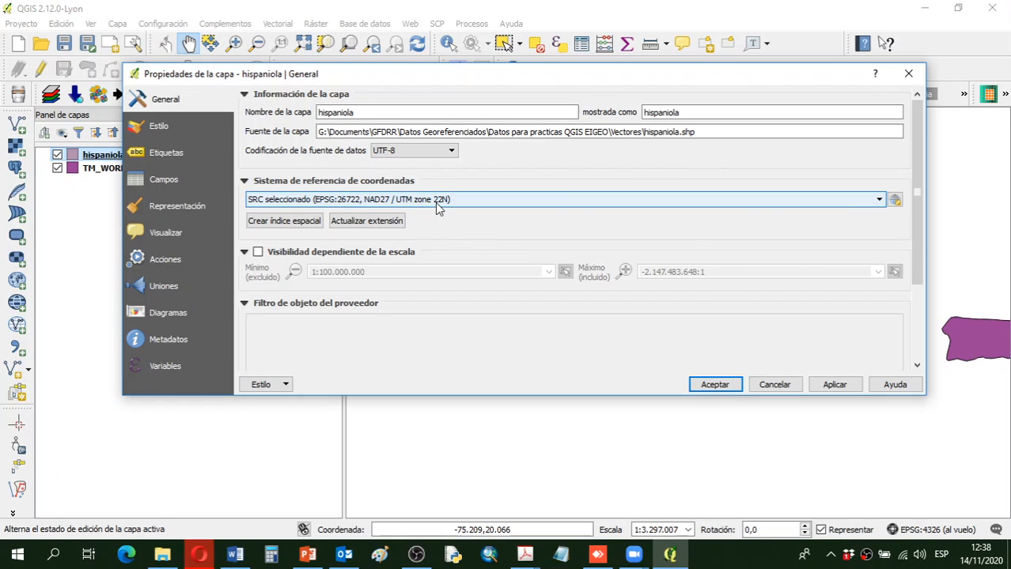
left_click(714, 385)
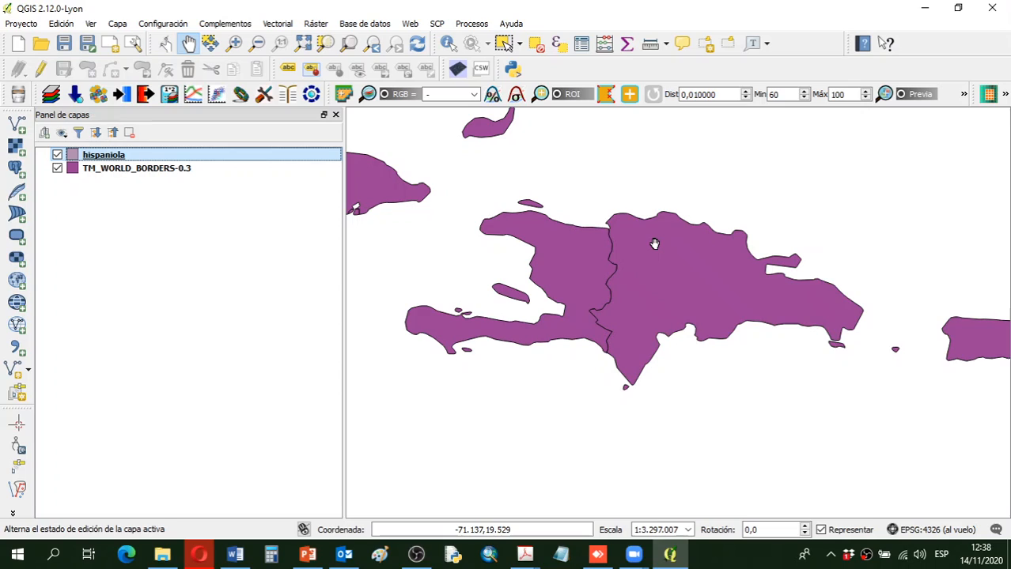
- Examine where the hispaniola layer is drawn relative to the island in the world borders layer
scroll(623, 234, "down", 2)
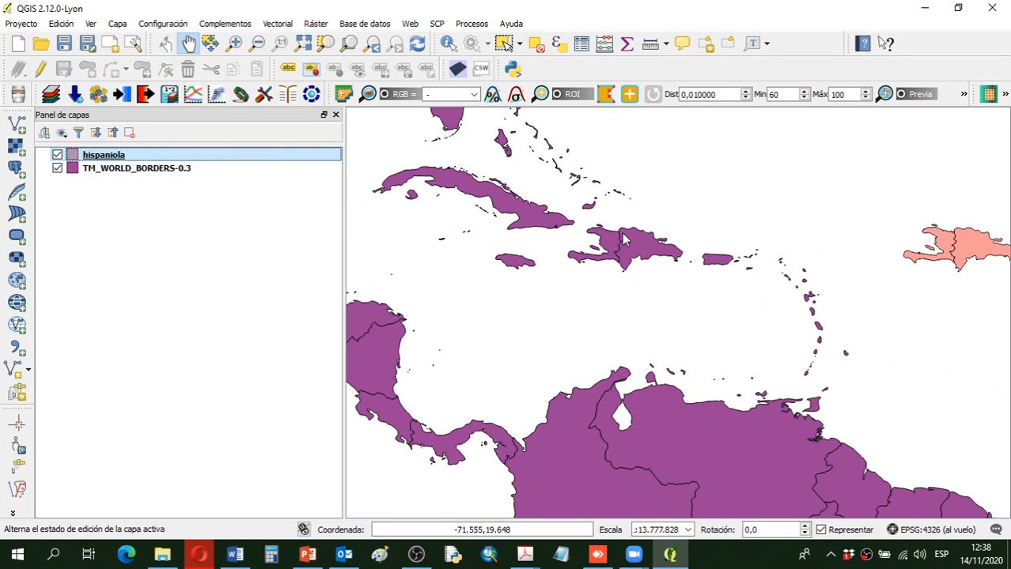
left_click_drag(687, 246, 535, 258)
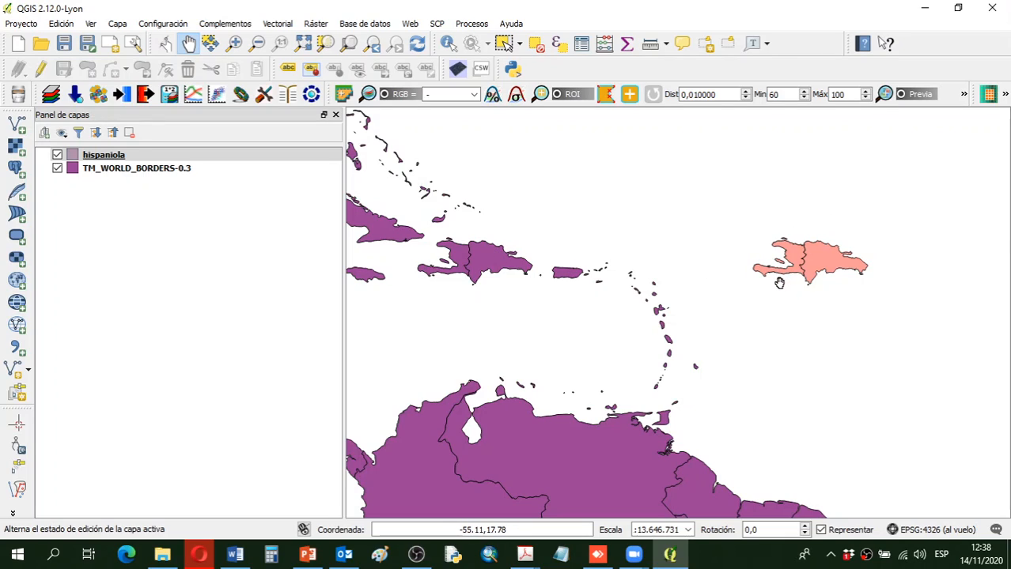
scroll(781, 287, "down", 1)
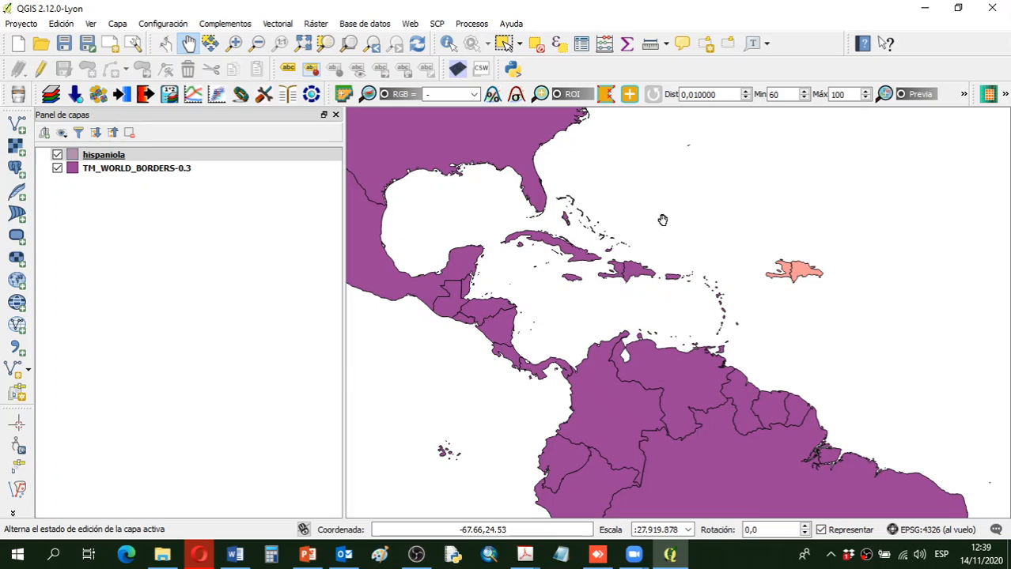
scroll(642, 277, "up", 3)
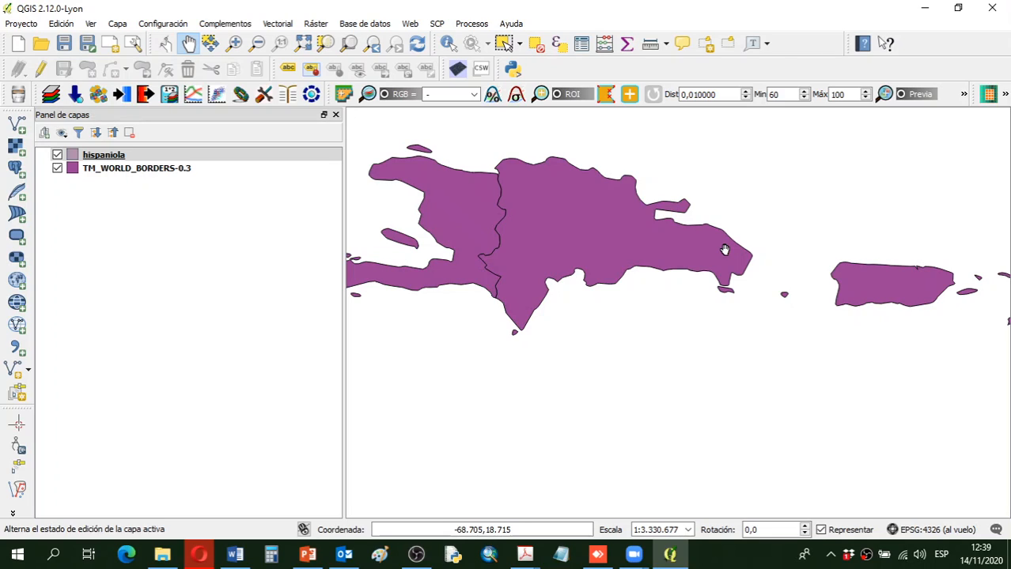
scroll(725, 250, "down", 3)
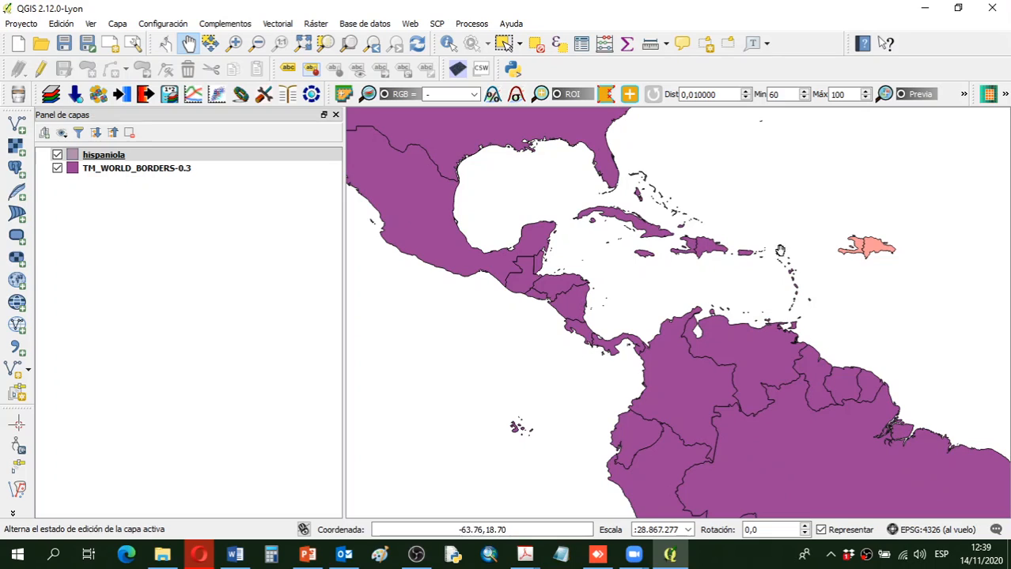
left_click_drag(823, 249, 769, 249)
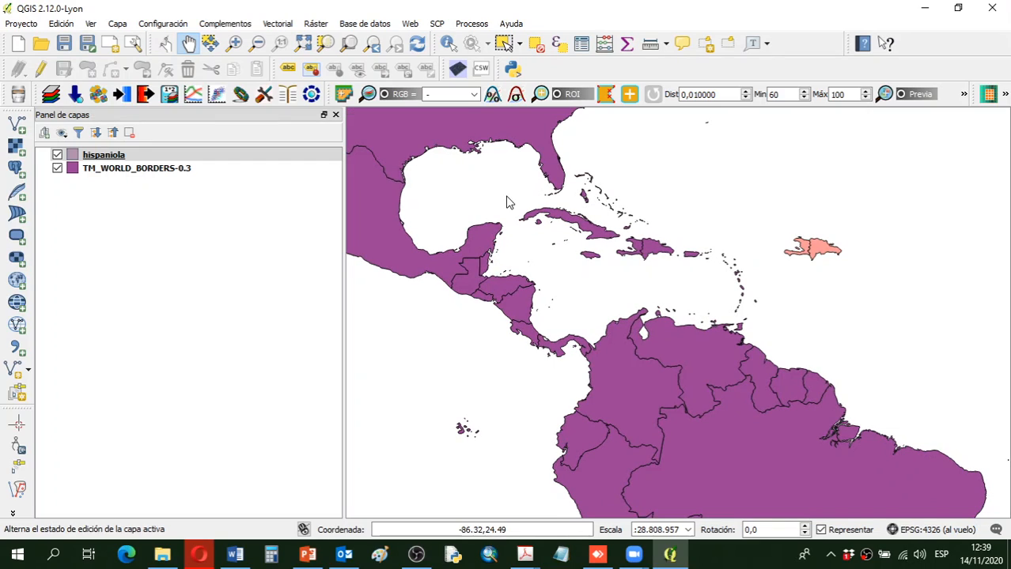
- Set the hispaniola layer's coordinate reference system to EPSG:26719 - NAD27 / UTM zone 19N in its properties and accept the change
left_click(101, 160)
right_click(100, 158)
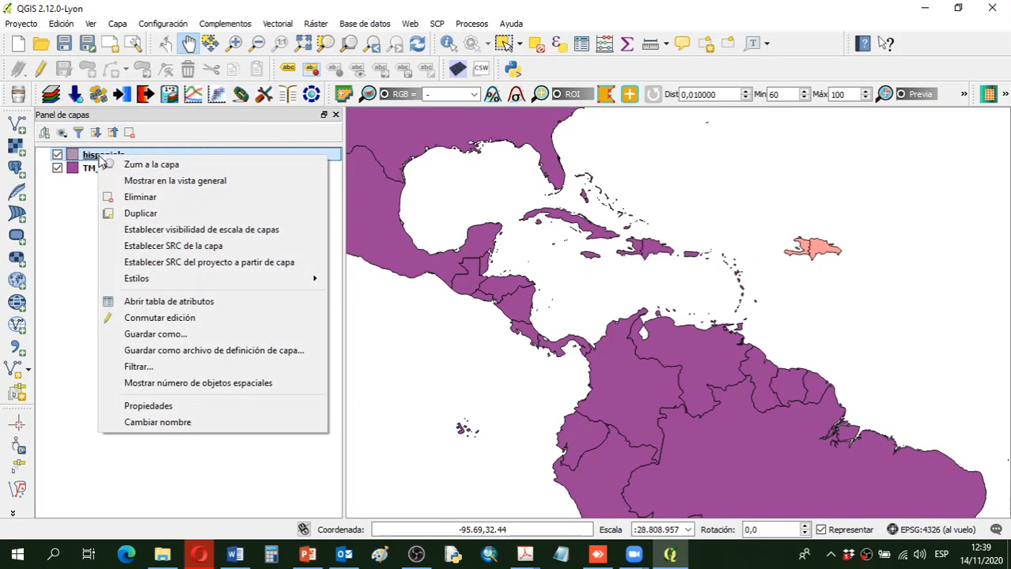
left_click(169, 405)
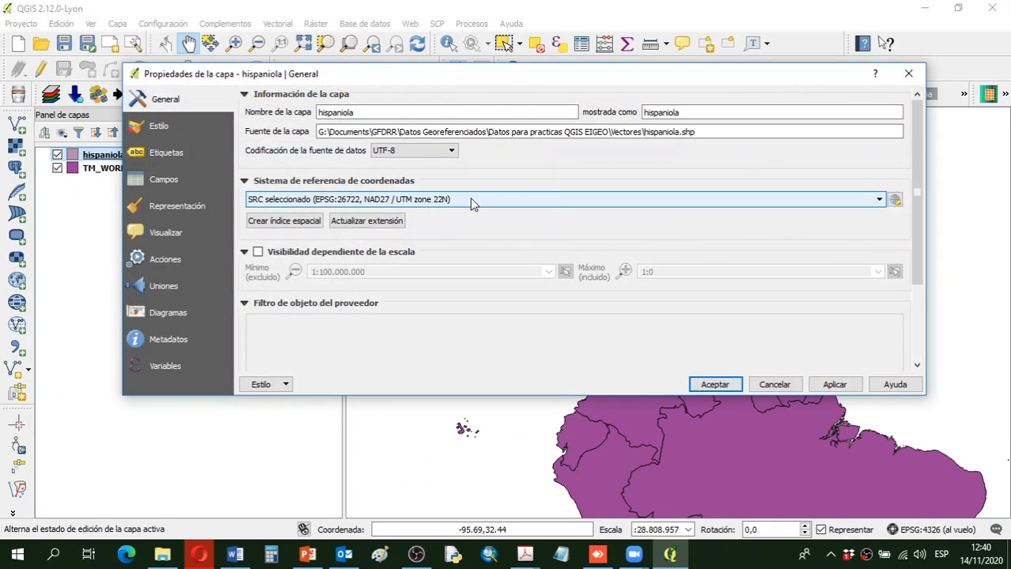
left_click(878, 201)
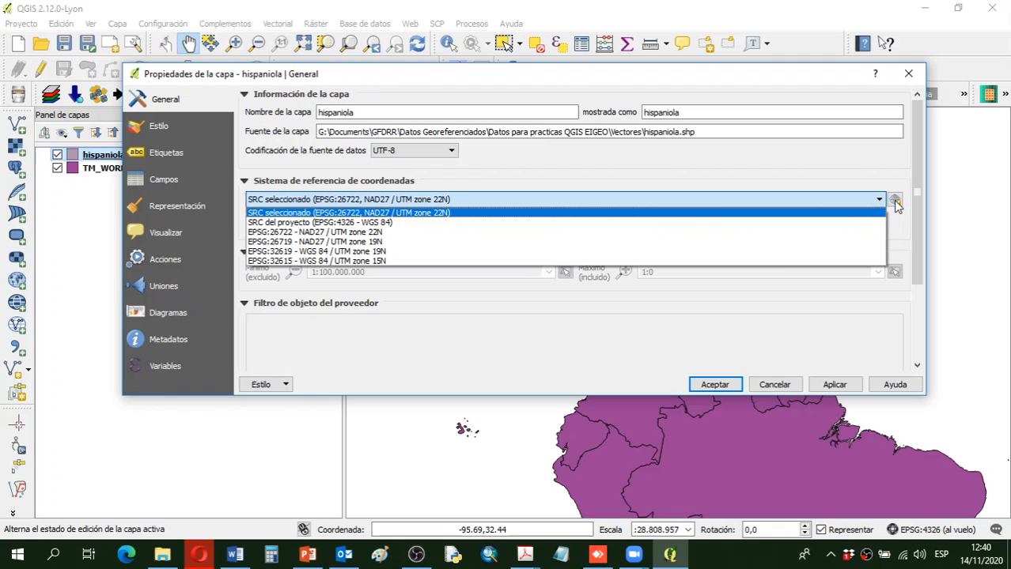
left_click(880, 202)
left_click(880, 203)
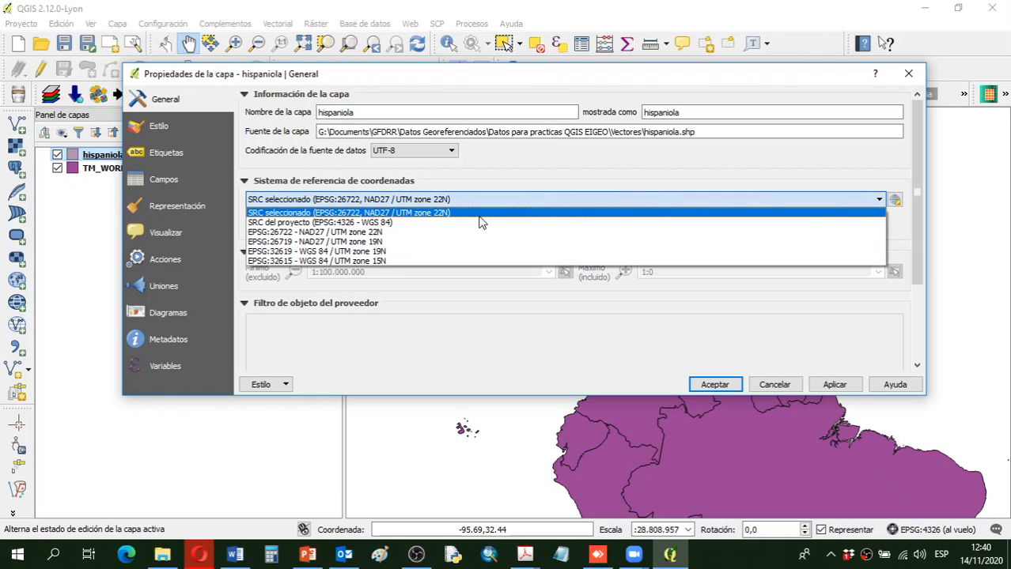
left_click(354, 243)
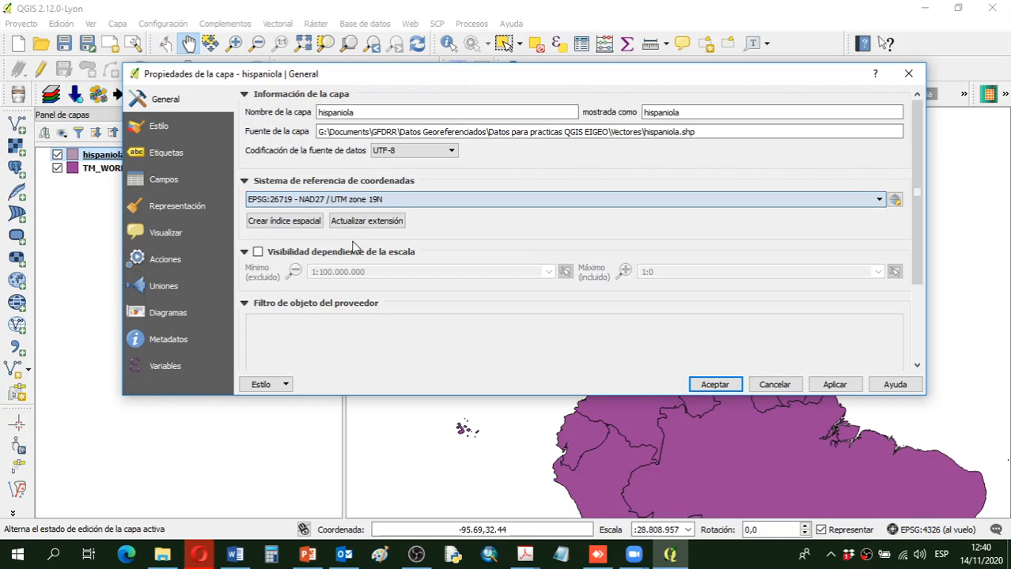
left_click(714, 384)
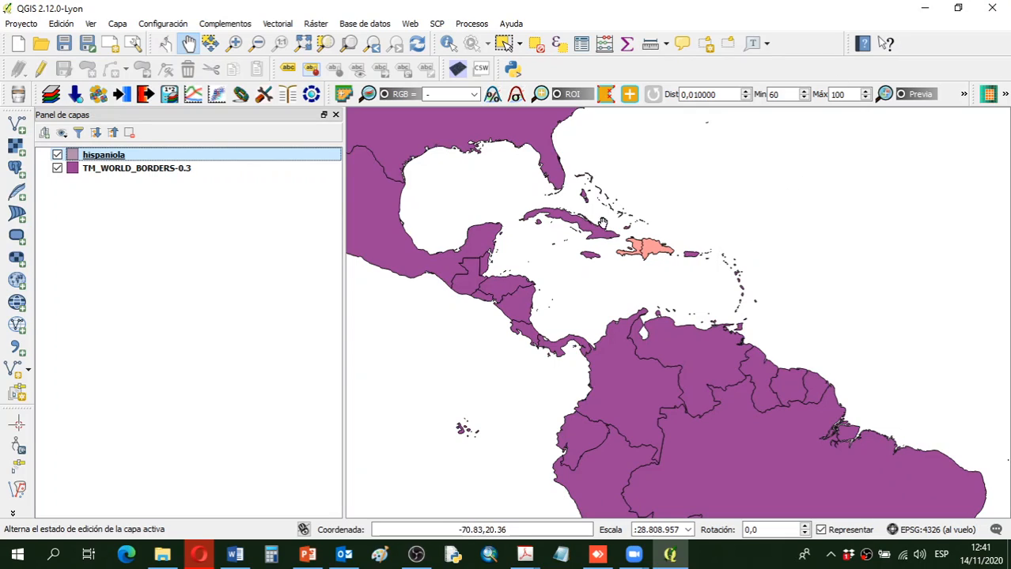
- Review the coordinate reference system assigned to the hispaniola layer in its general properties, accepting without changes
right_click(101, 160)
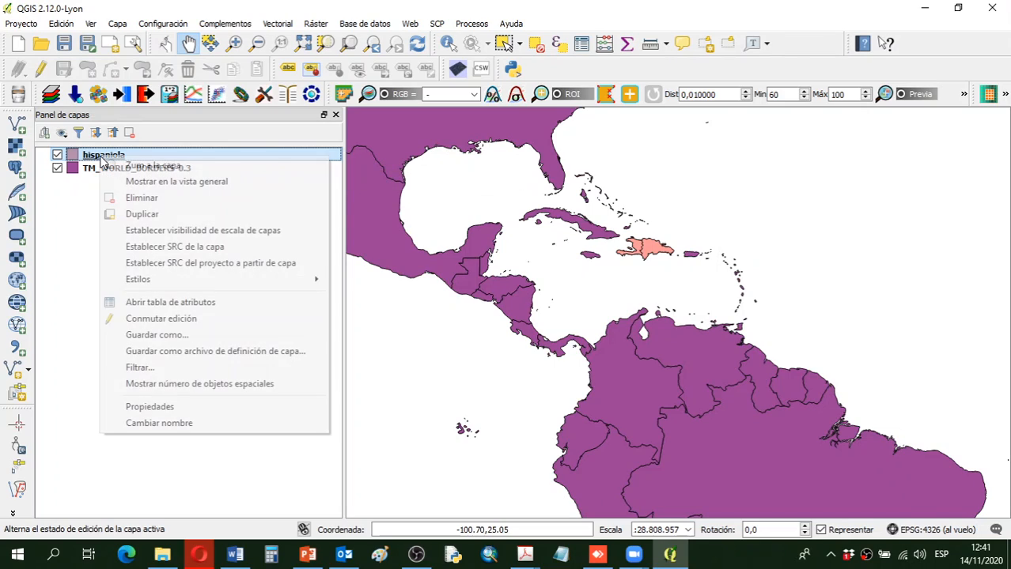
left_click(156, 405)
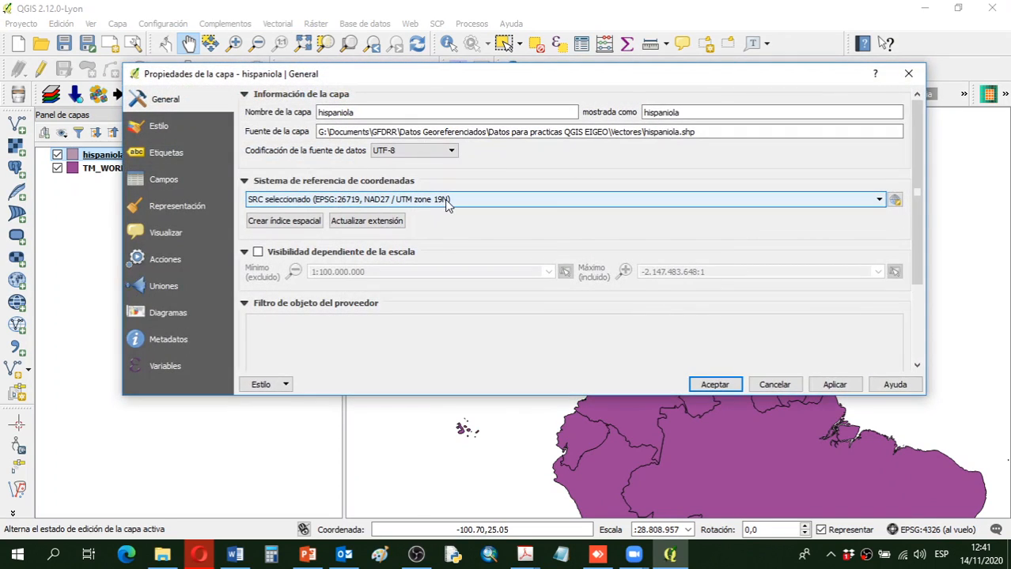
left_click(712, 386)
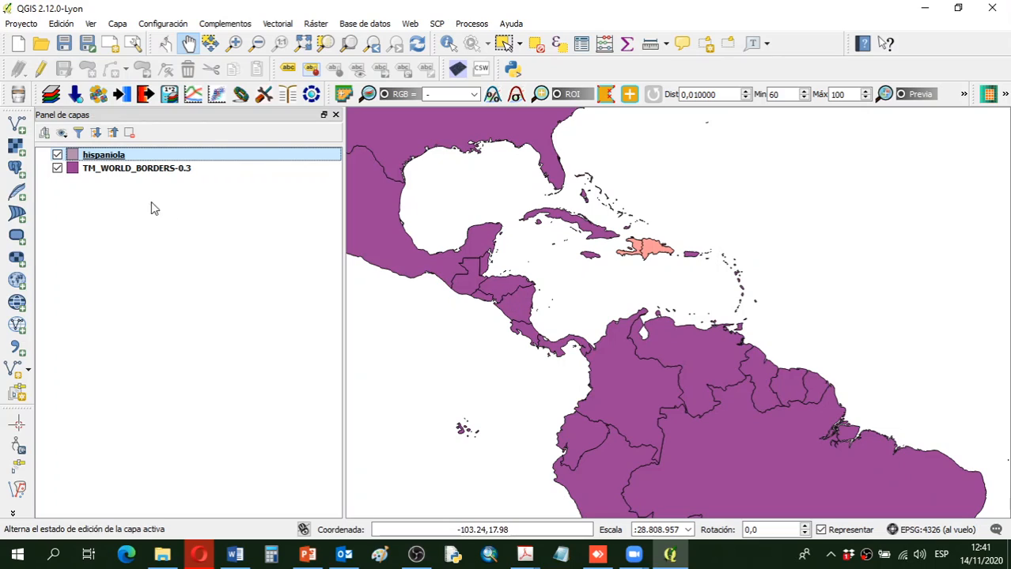
right_click(101, 161)
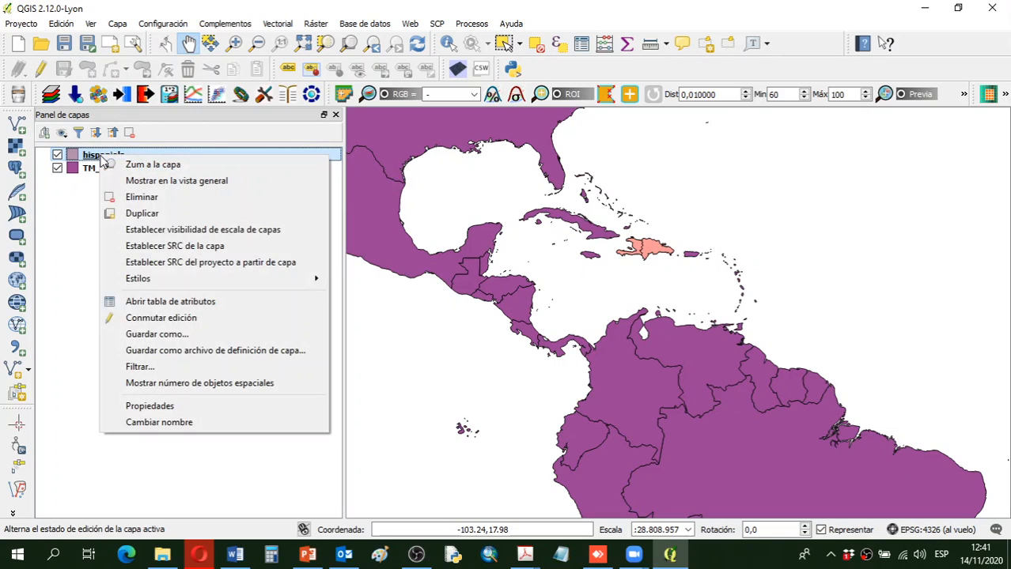
left_click(165, 405)
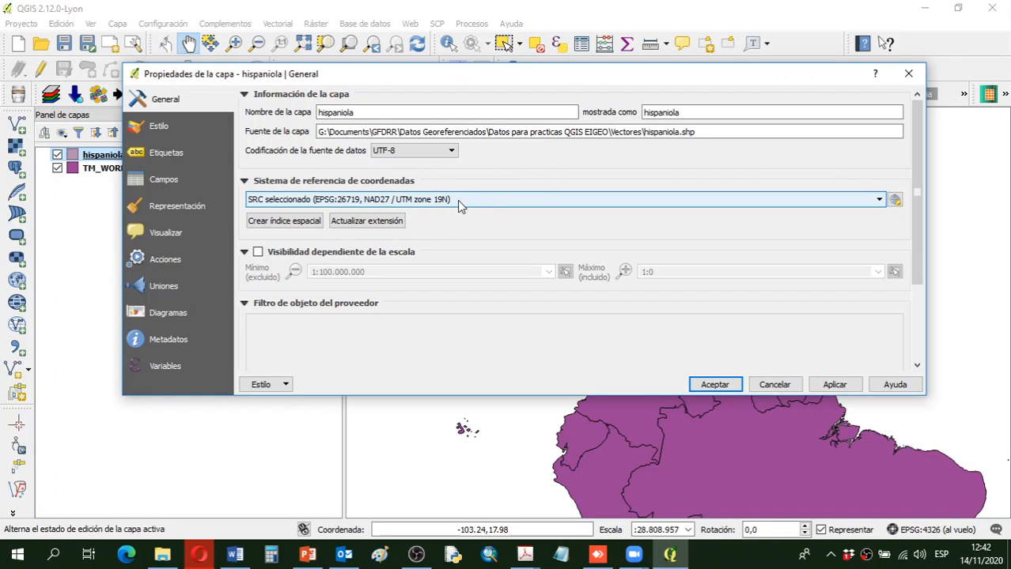
left_click(714, 384)
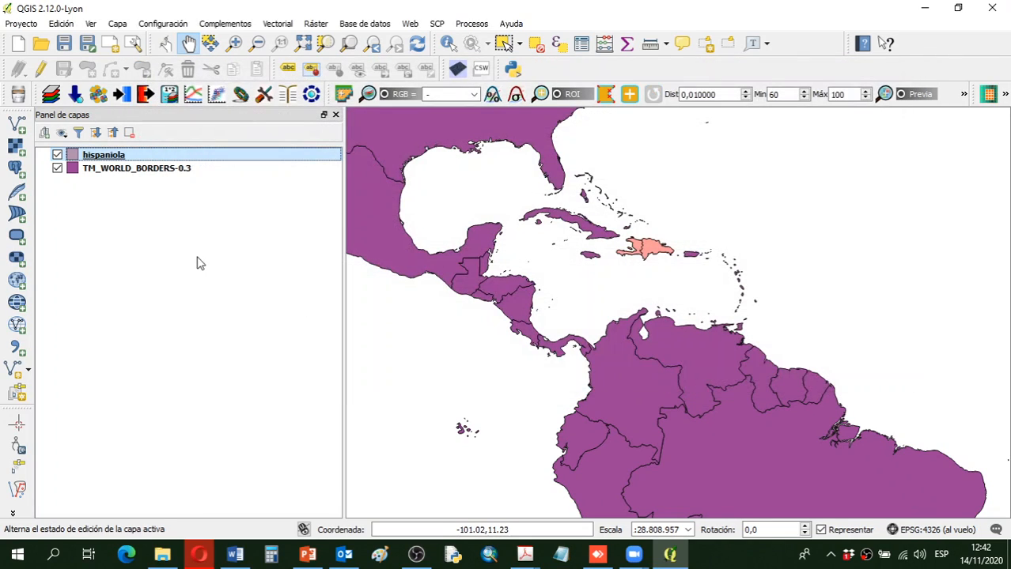
- Start saving the hispaniola layer as a new vector file named HispaniolaEnWGS84 in the temp folder on the desktop
right_click(98, 156)
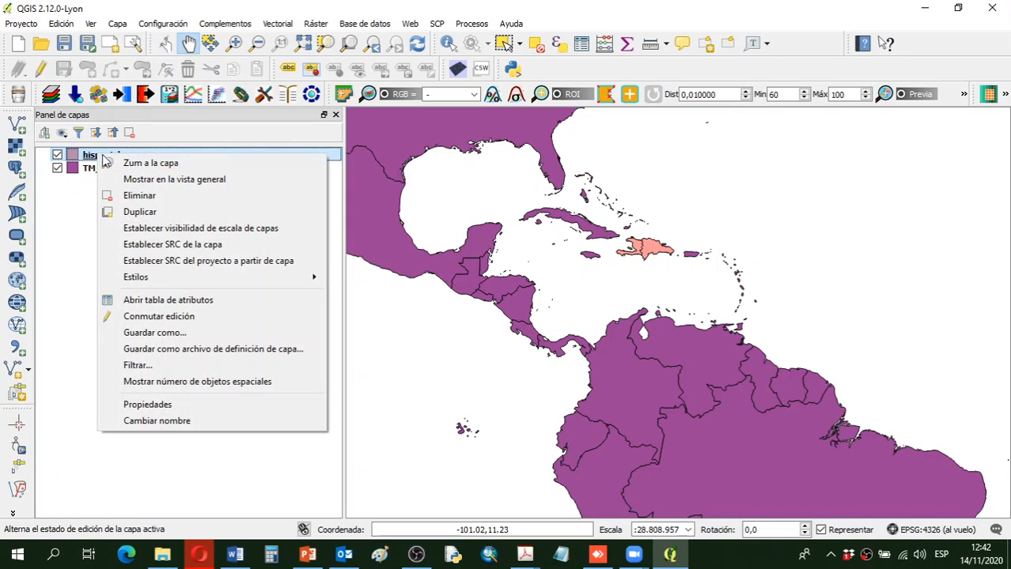
left_click(178, 338)
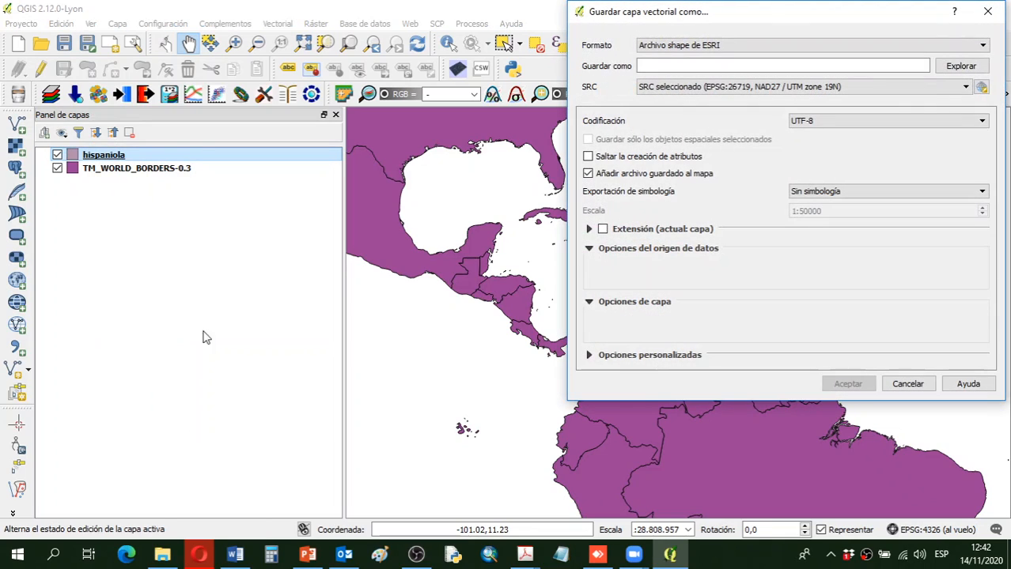
left_click_drag(578, 16, 288, 81)
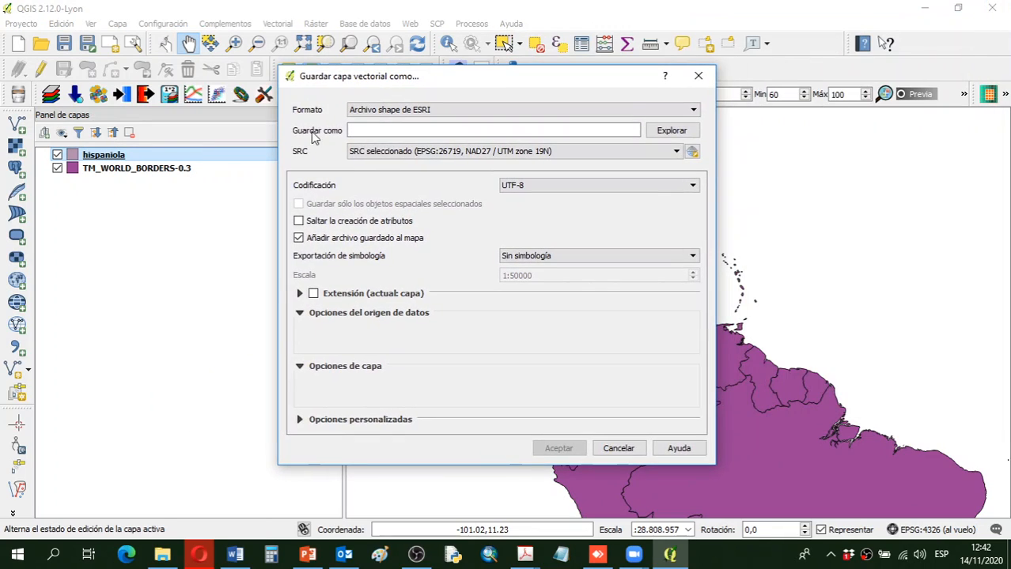
left_click(671, 132)
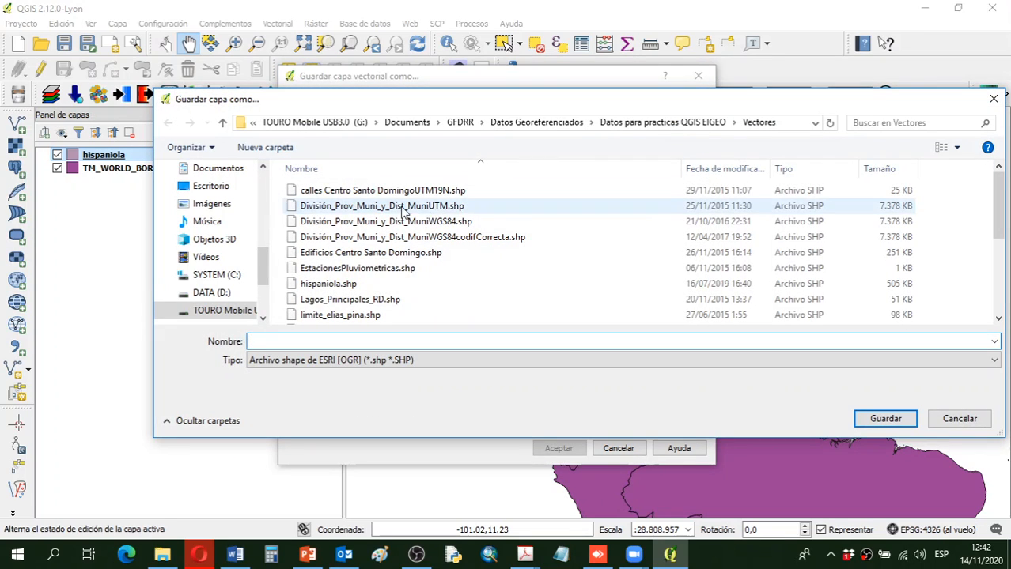
left_click(218, 189)
double_click(307, 222)
left_click(293, 342)
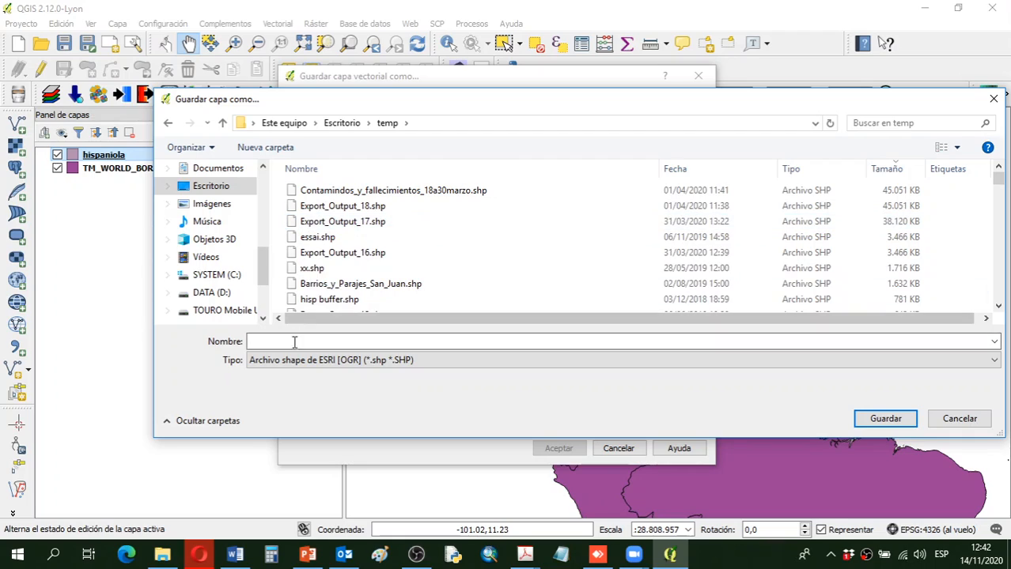
type("Hispanio")
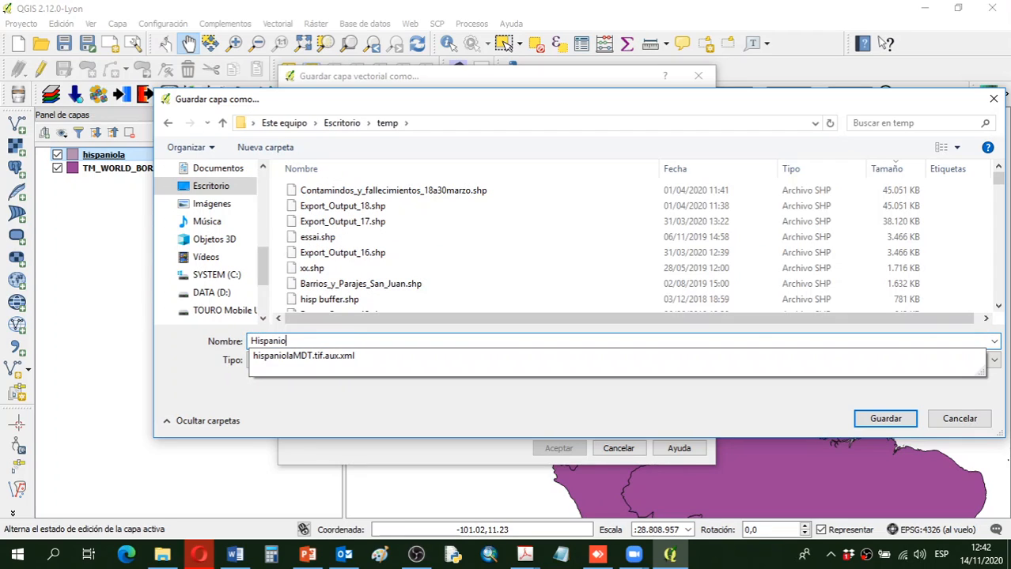
type("laEnWGS84")
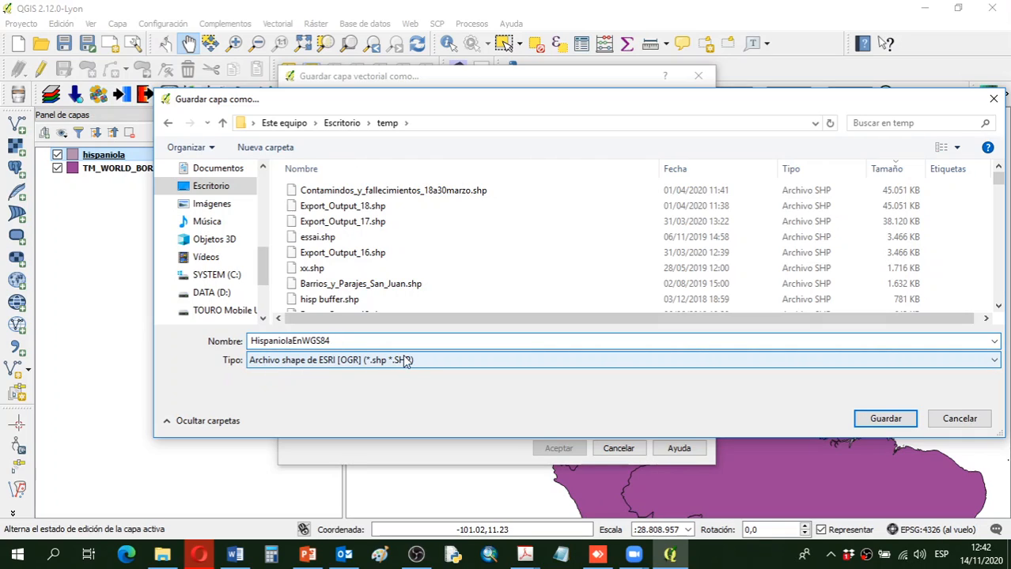
left_click(441, 363)
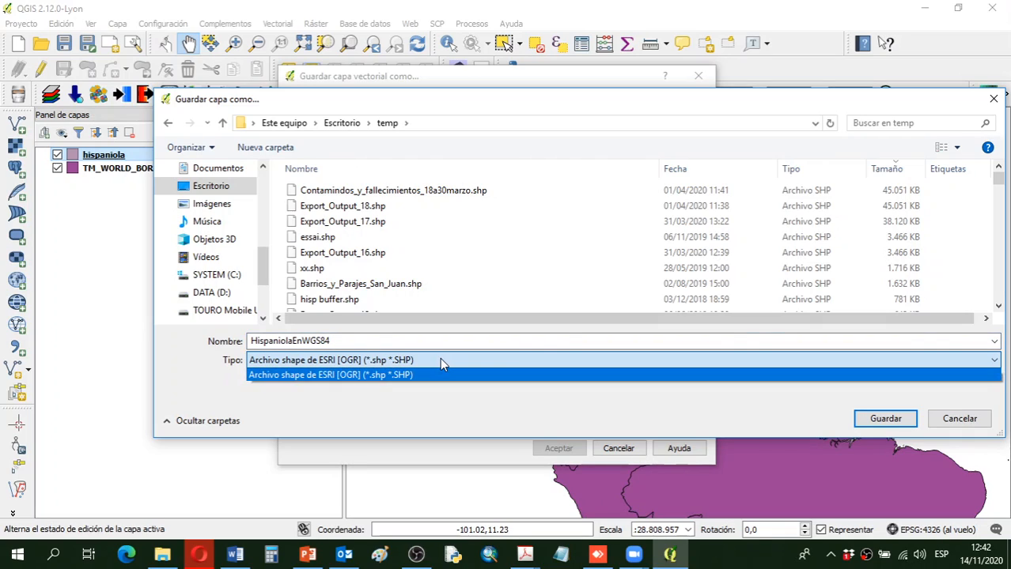
left_click(441, 363)
left_click(859, 426)
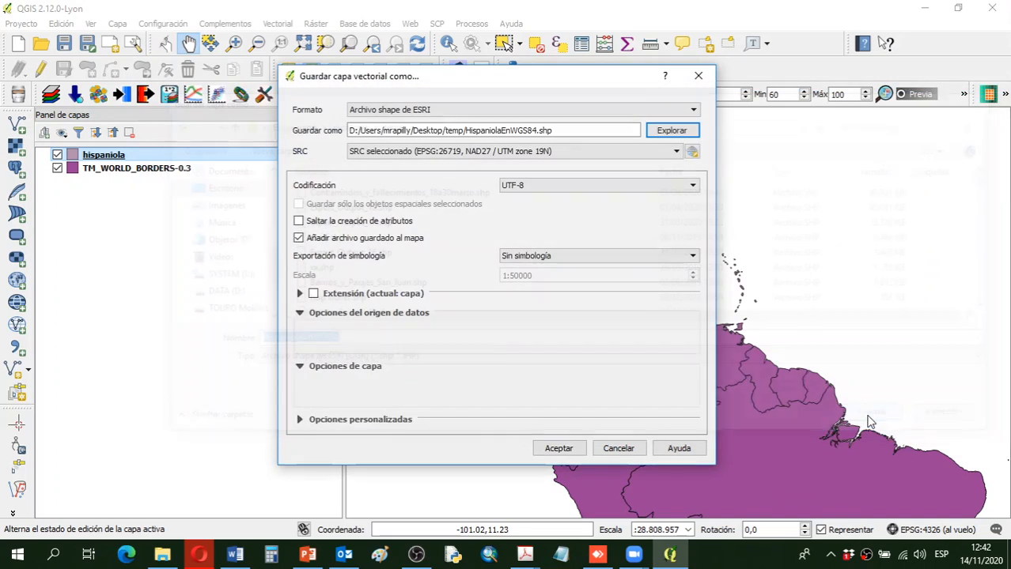
- Review the export formats available and keep Archivo shape de ESRI as the output format
left_click(663, 113)
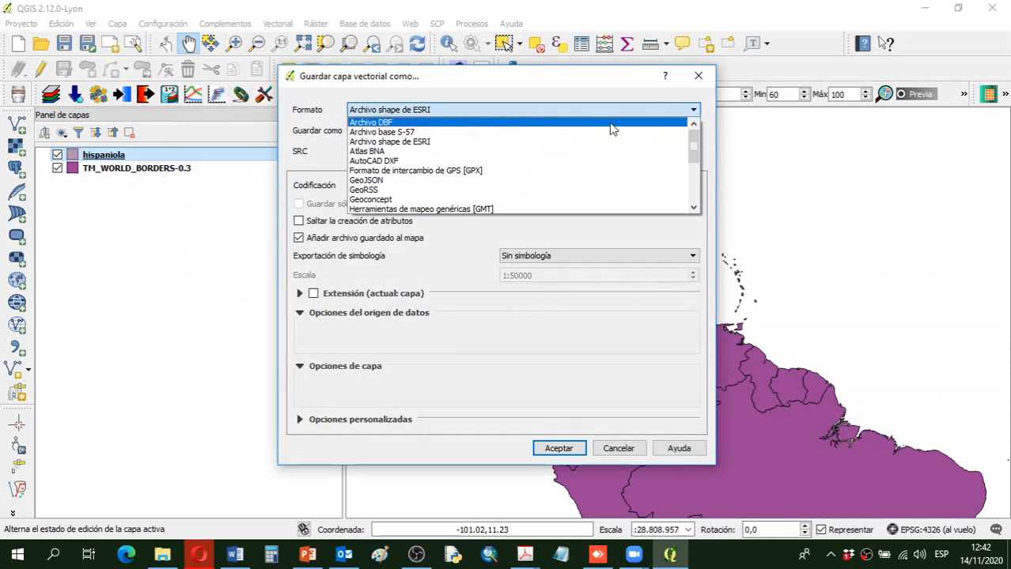
scroll(532, 194, "down", 3)
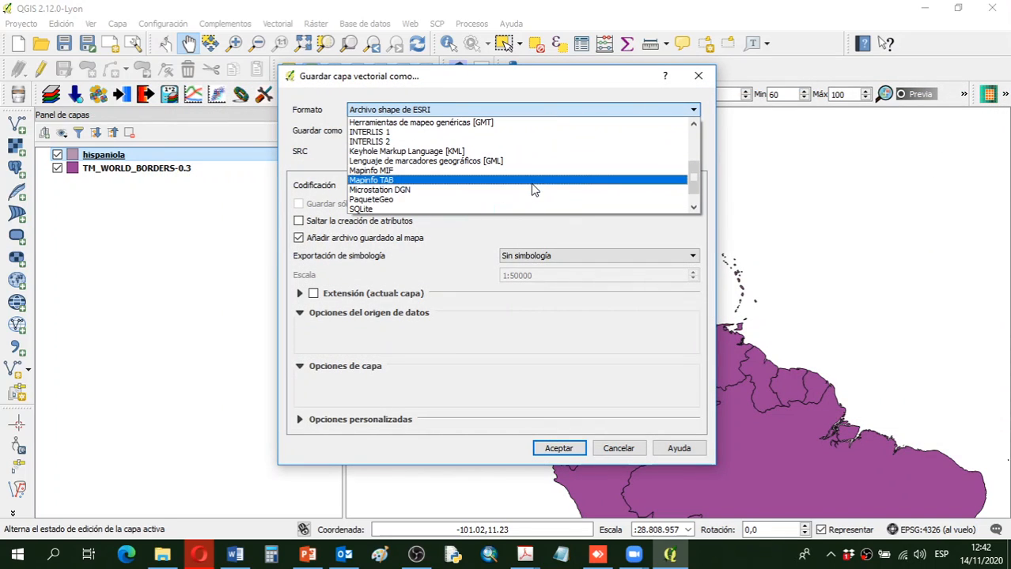
scroll(531, 192, "down", 1)
scroll(531, 186, "up", 4)
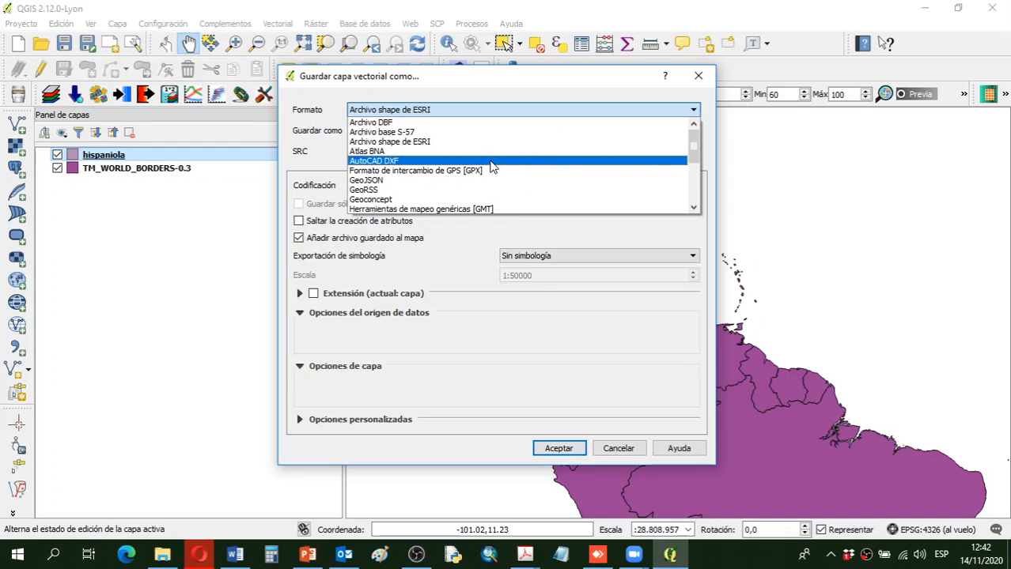
left_click(421, 142)
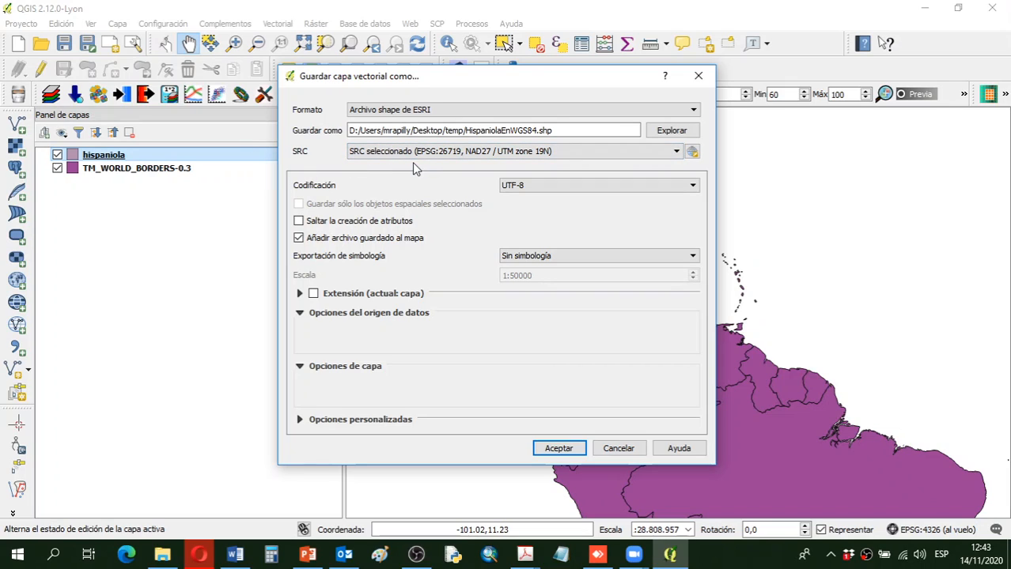
- Open the coordinate system selector for the exported file and browse the geographic systems, picking Albanian 1987 as an example
left_click(691, 154)
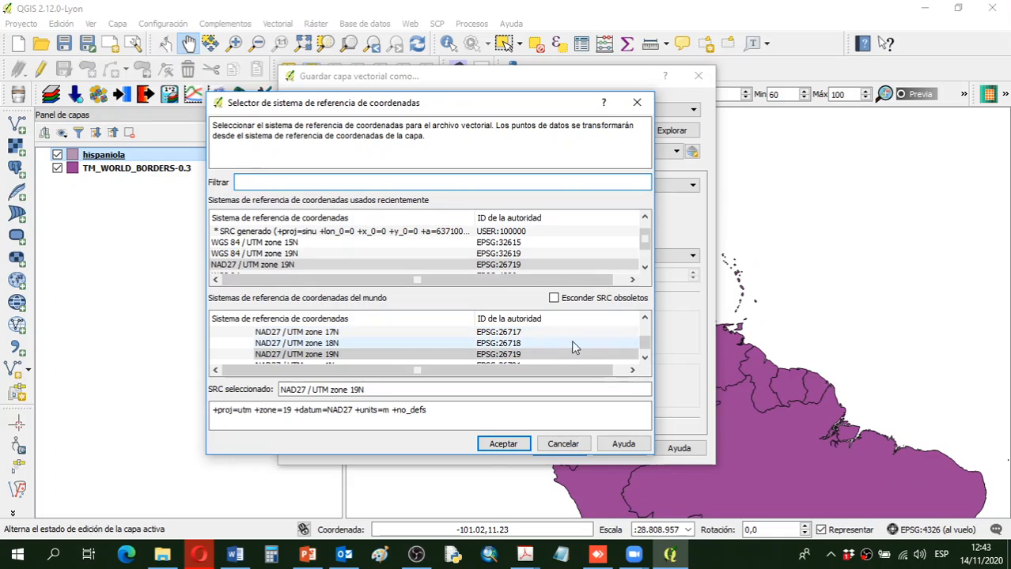
left_click_drag(645, 342, 645, 325)
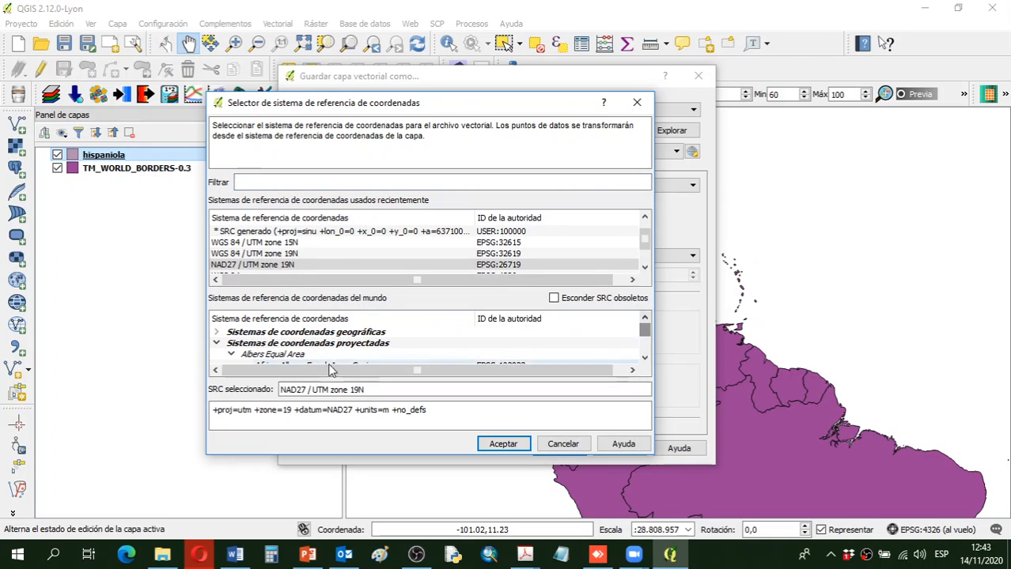
left_click(218, 344)
left_click(216, 332)
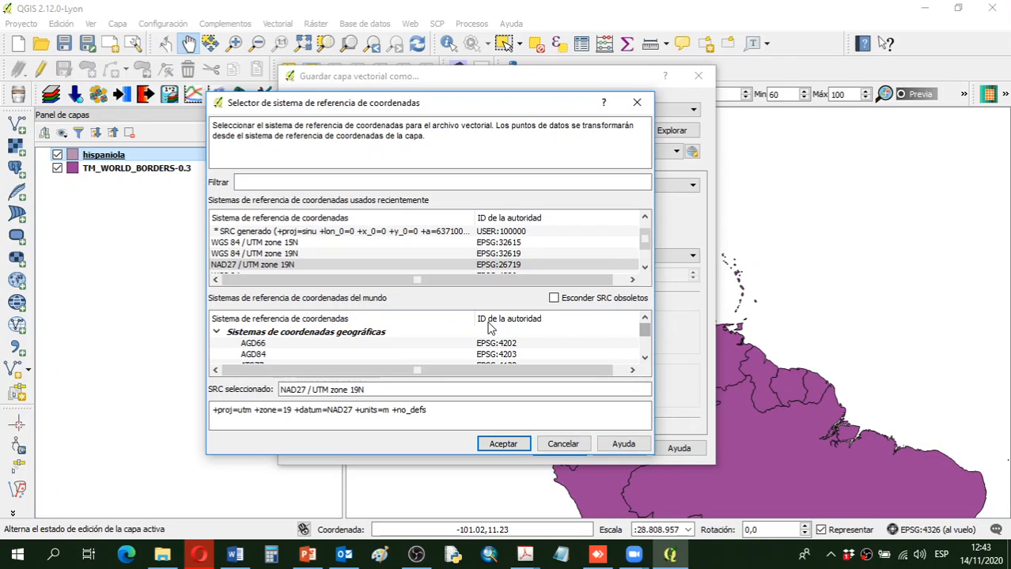
scroll(368, 347, "down", 2)
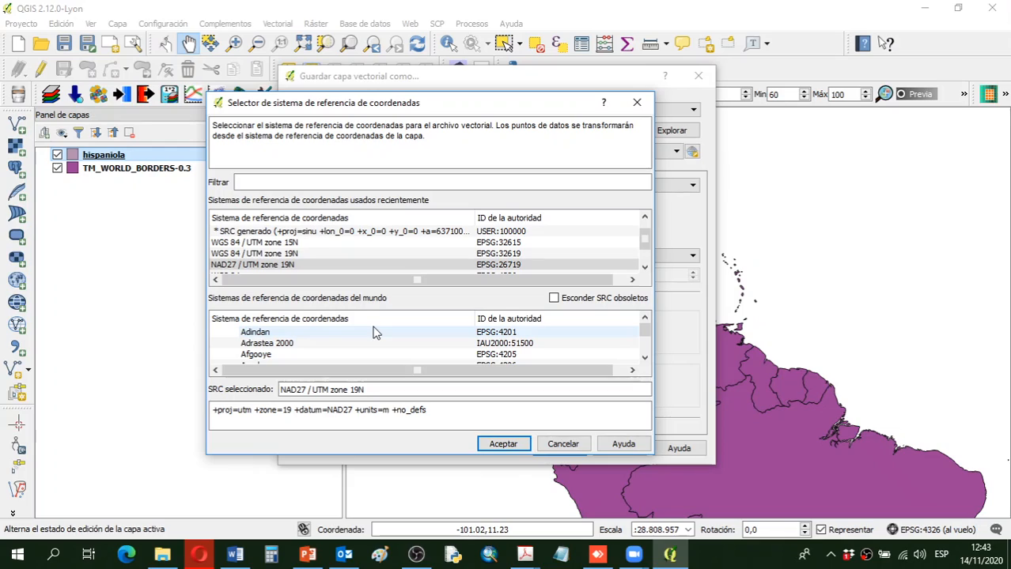
scroll(368, 339, "down", 1)
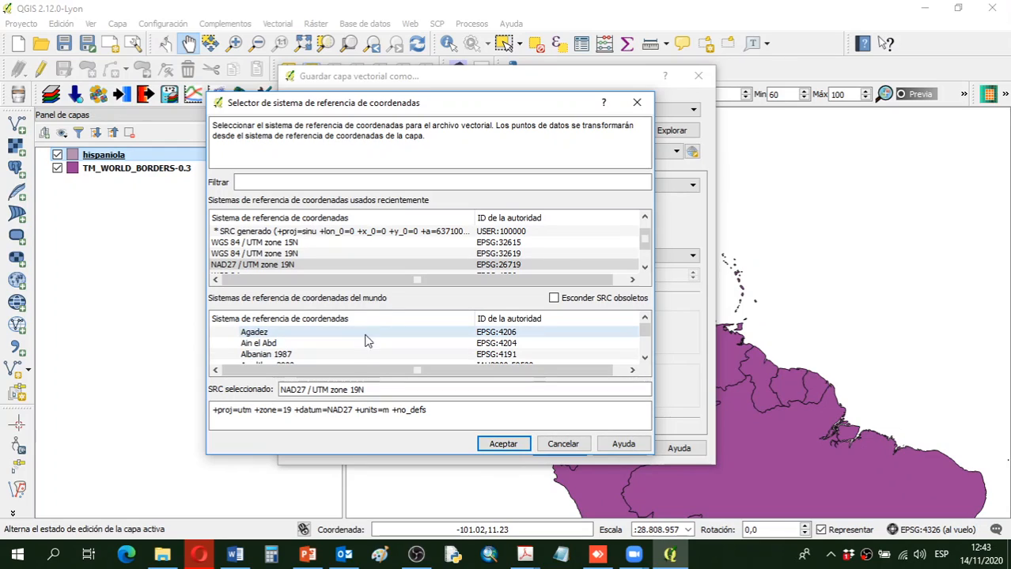
scroll(269, 351, "down", 2)
scroll(275, 348, "up", 1)
left_click(275, 355)
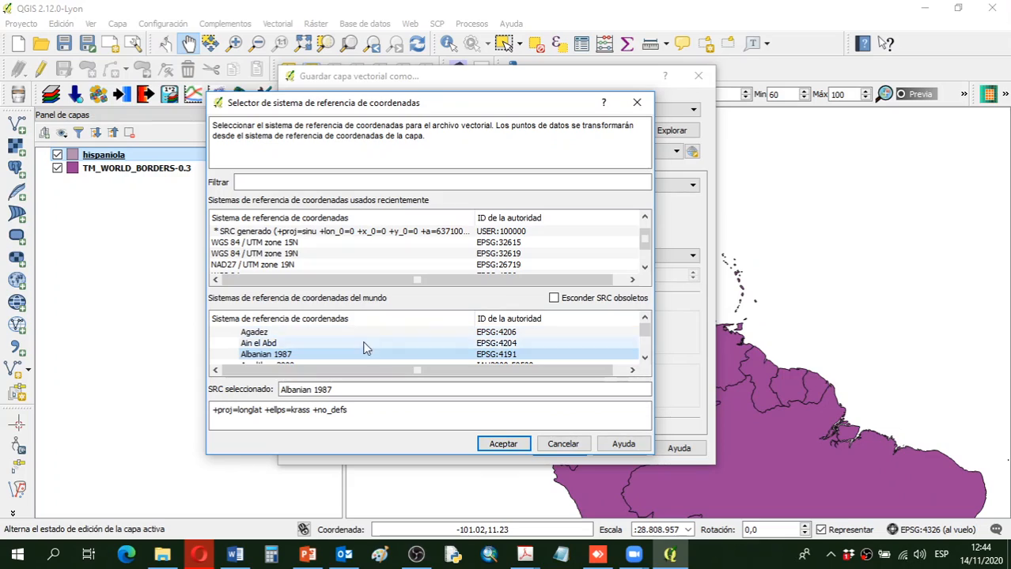
scroll(357, 348, "down", 5)
scroll(356, 342, "down", 10)
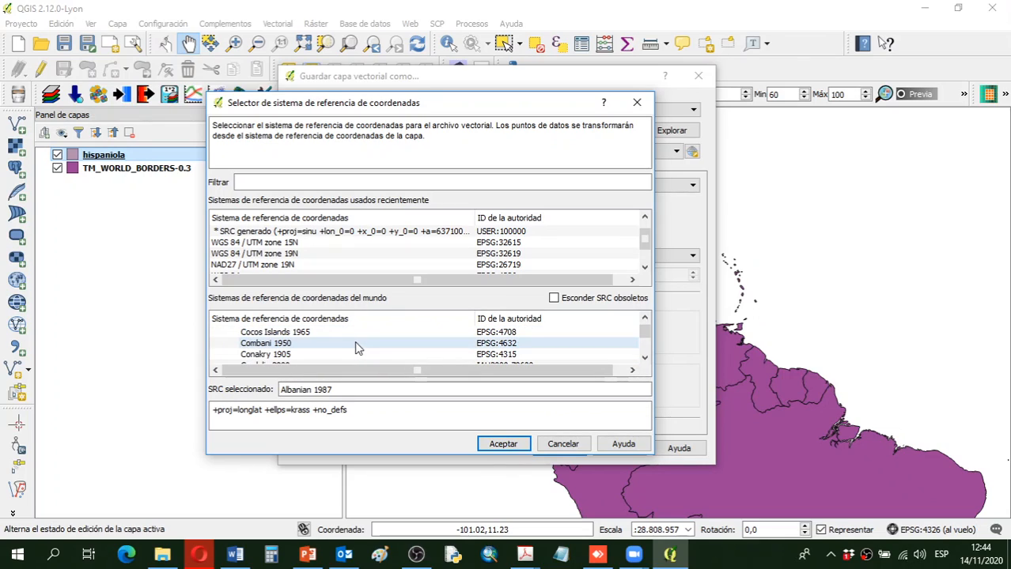
- Filter the coordinate systems by 4326 and set WGS 84 (EPSG:4326) as the exported file's reference system
left_click(299, 181)
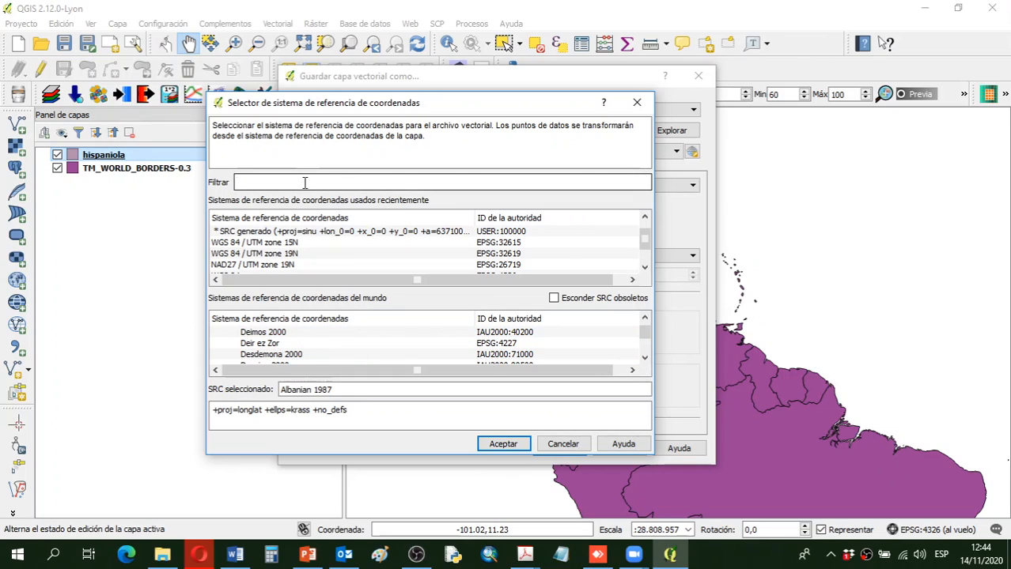
type("wgs")
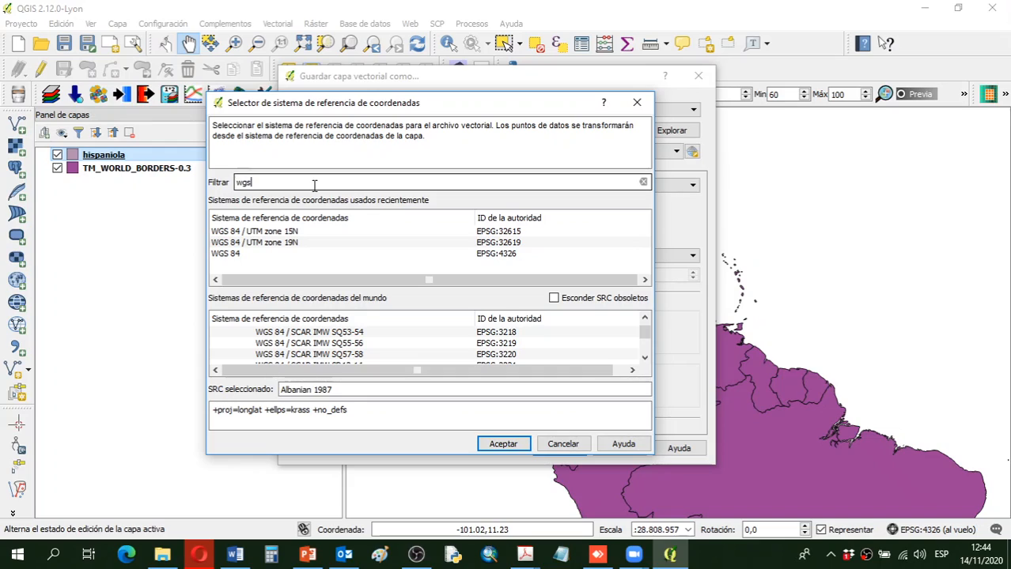
key("BackSpace")
key("BackSpace")
key("BackSpace")
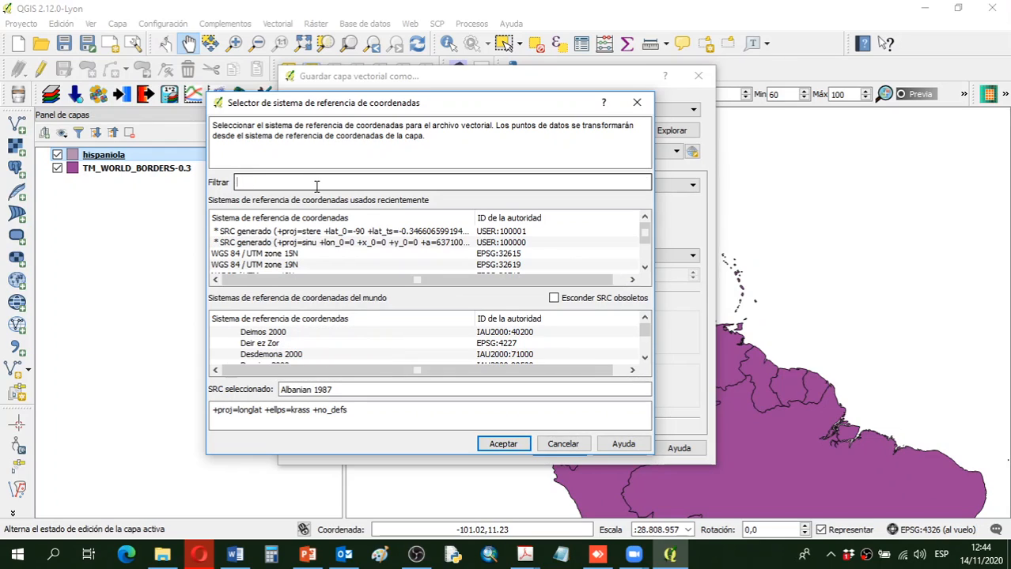
type("4326")
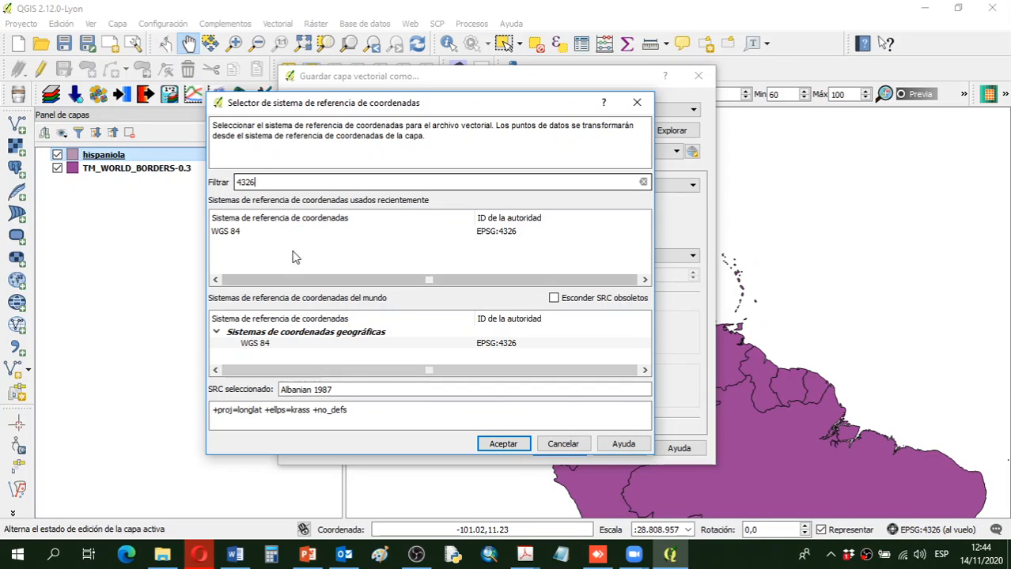
left_click(252, 233)
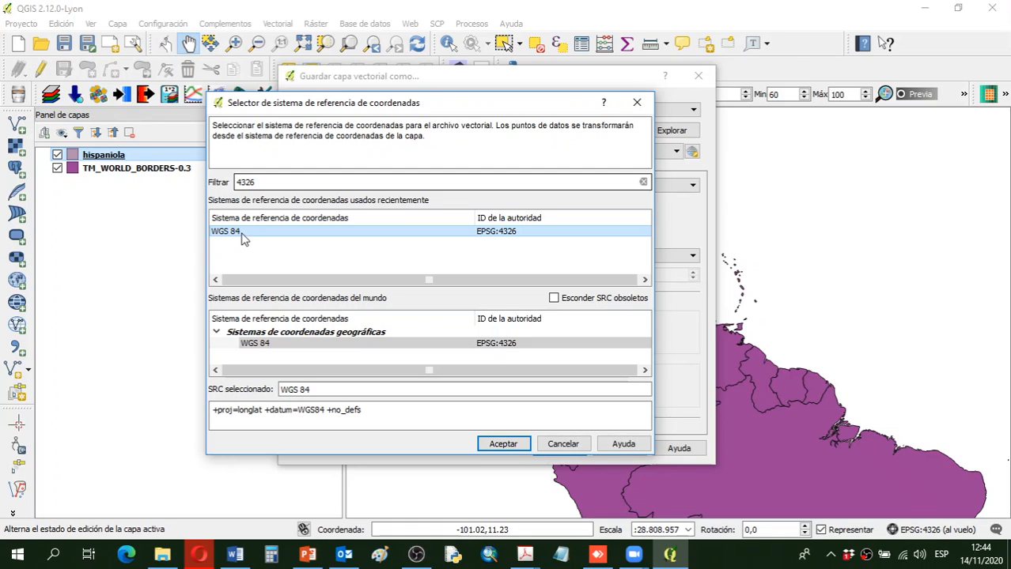
left_click(503, 444)
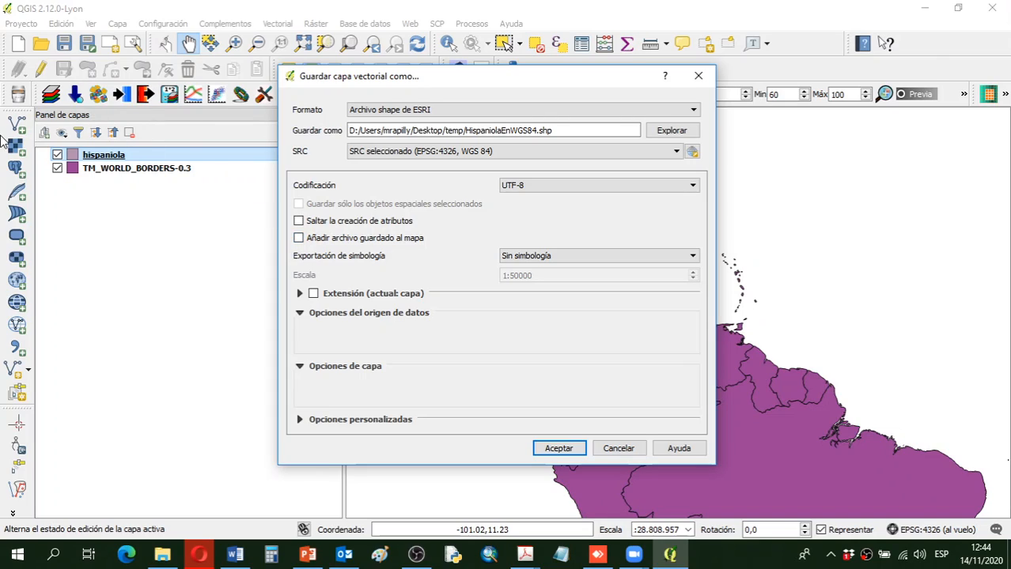
- Export the layer with the saved file added to the map, and inspect the new layer over the island
left_click(298, 238)
left_click(556, 448)
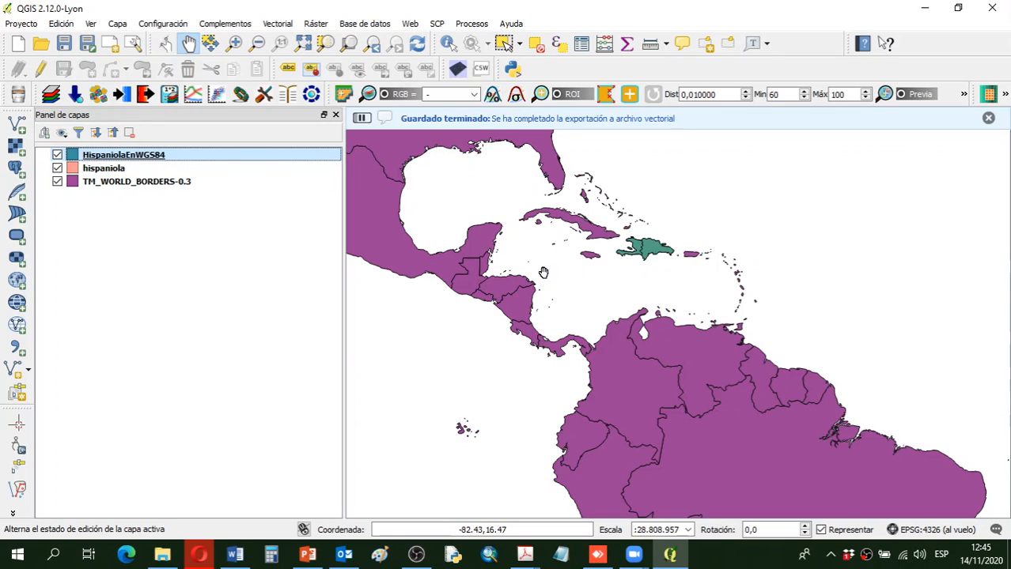
scroll(655, 269, "up", 2)
scroll(661, 225, "up", 2)
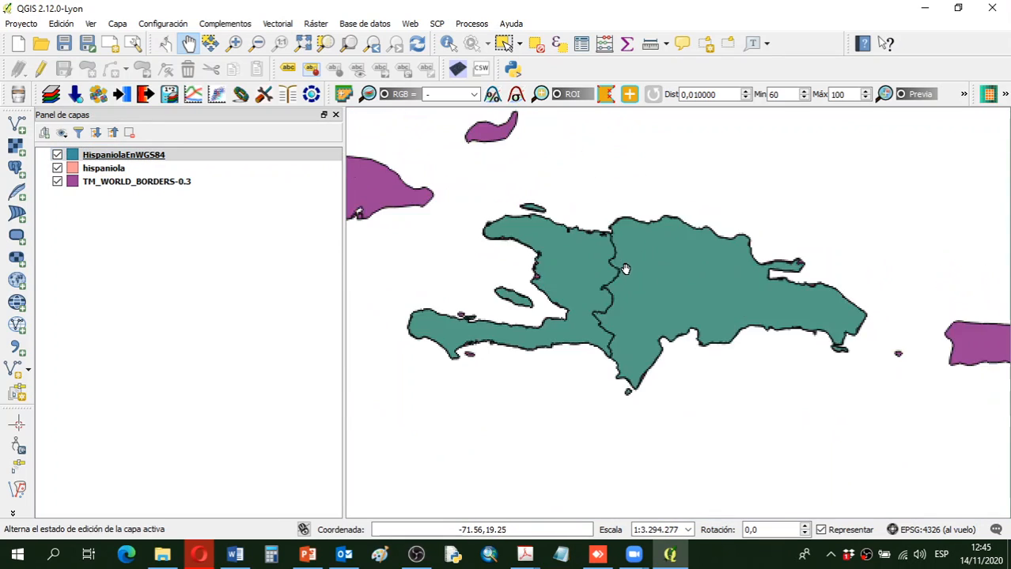
scroll(605, 275, "down", 1)
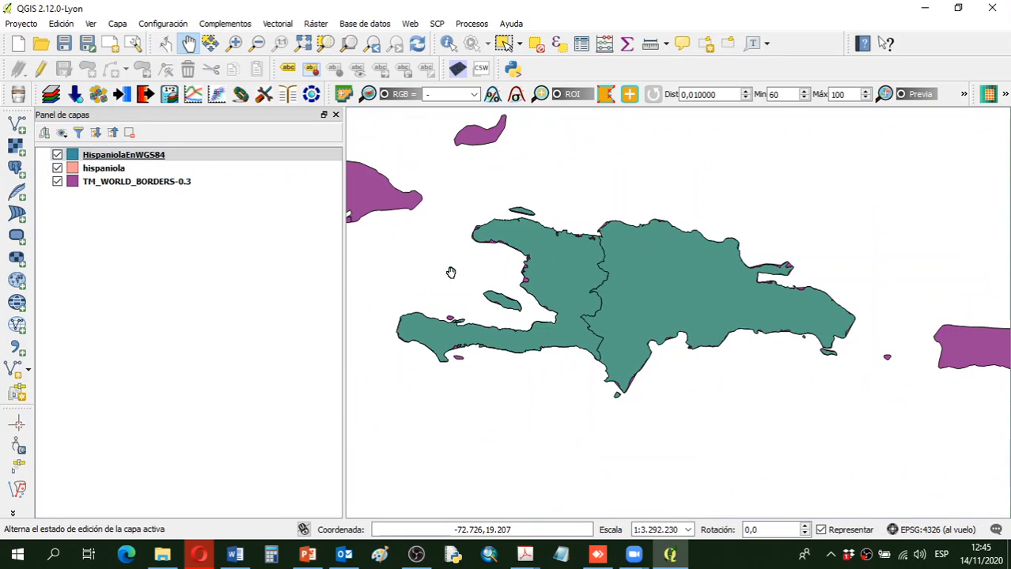
- Compare the reprojected HispaniolaEnWGS84 layer with the original hispaniola layer by hiding and showing the reprojected one
left_click(57, 155)
left_click(57, 155)
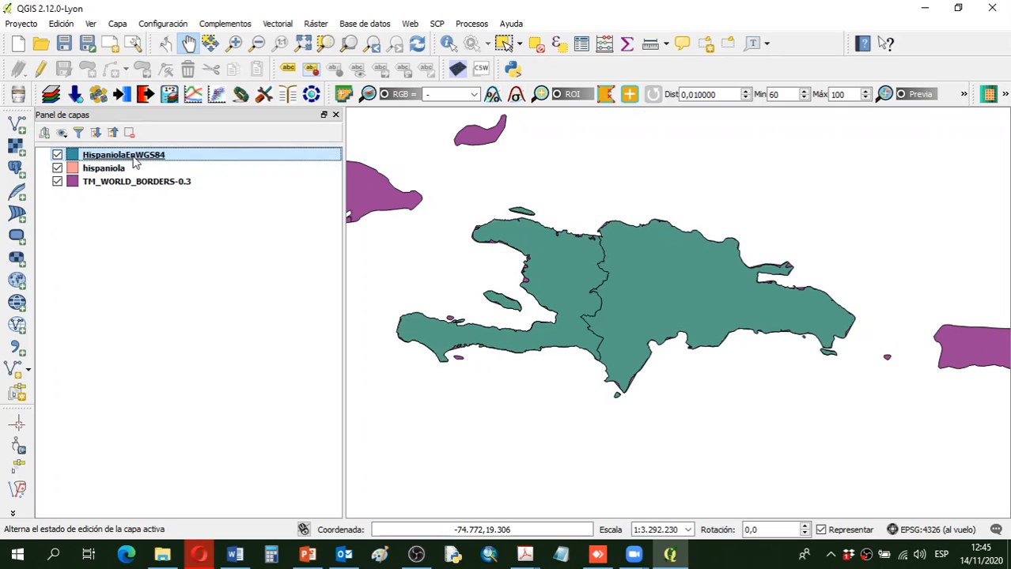
left_click(98, 169)
left_click(96, 155)
left_click(97, 169)
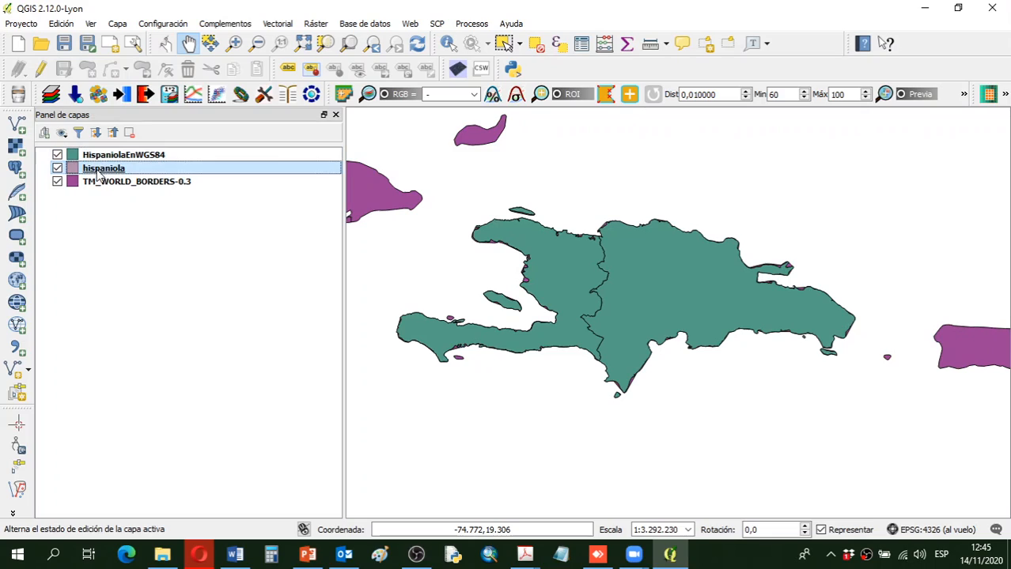
left_click(97, 157)
left_click(57, 156)
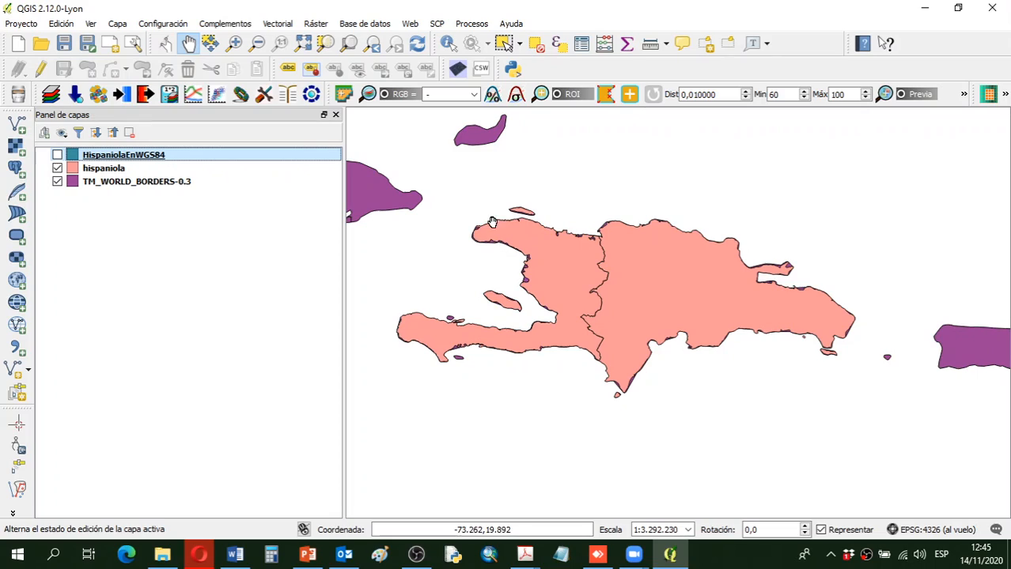
left_click(57, 155)
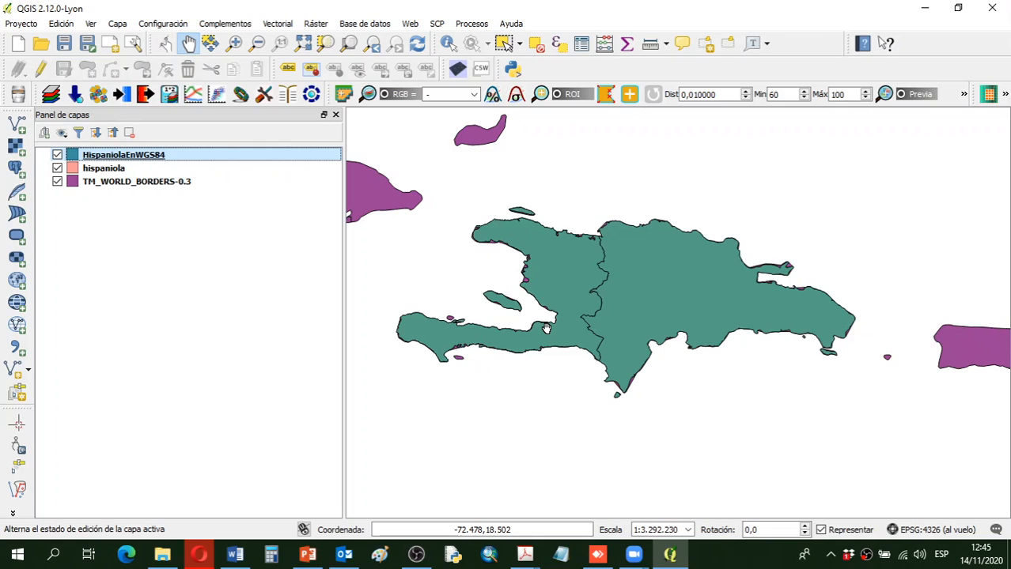
- Check the coordinate reference system in the hispaniola layer's general properties, leaving the settings as they are
right_click(123, 168)
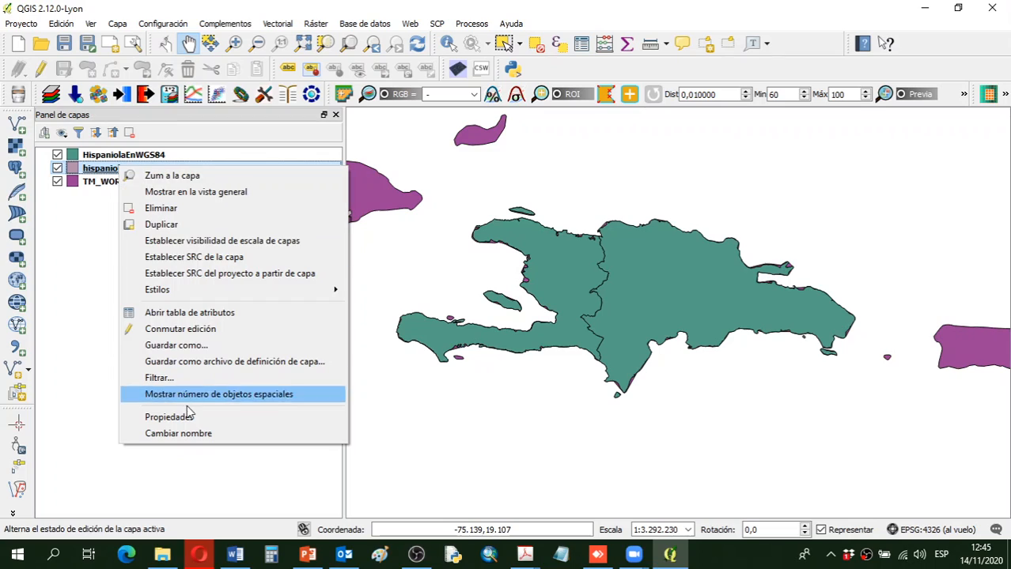
left_click(189, 416)
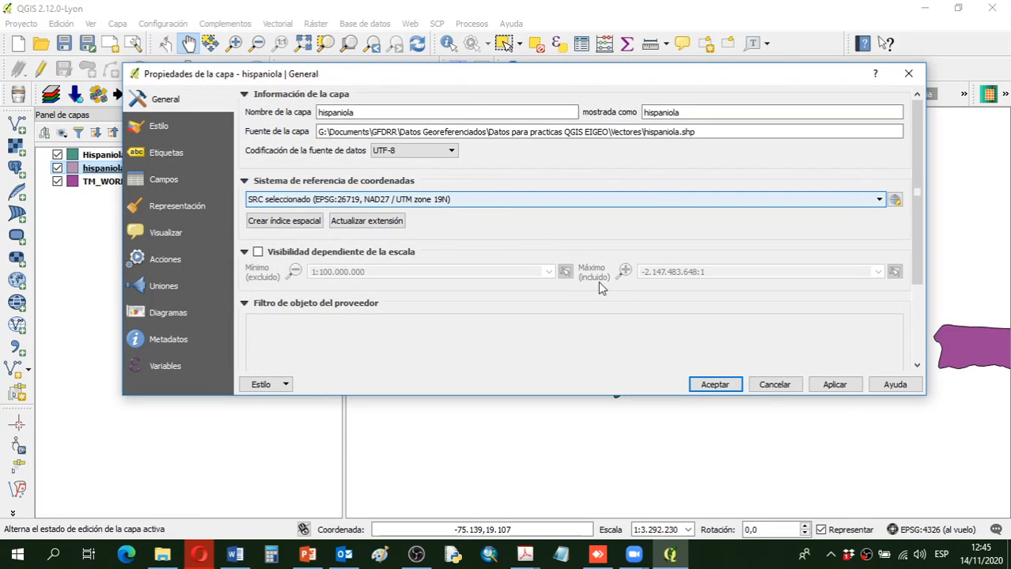
left_click(774, 384)
- Review the format and reference system options for saving the hispaniola layer as a new file, without exporting it
right_click(91, 173)
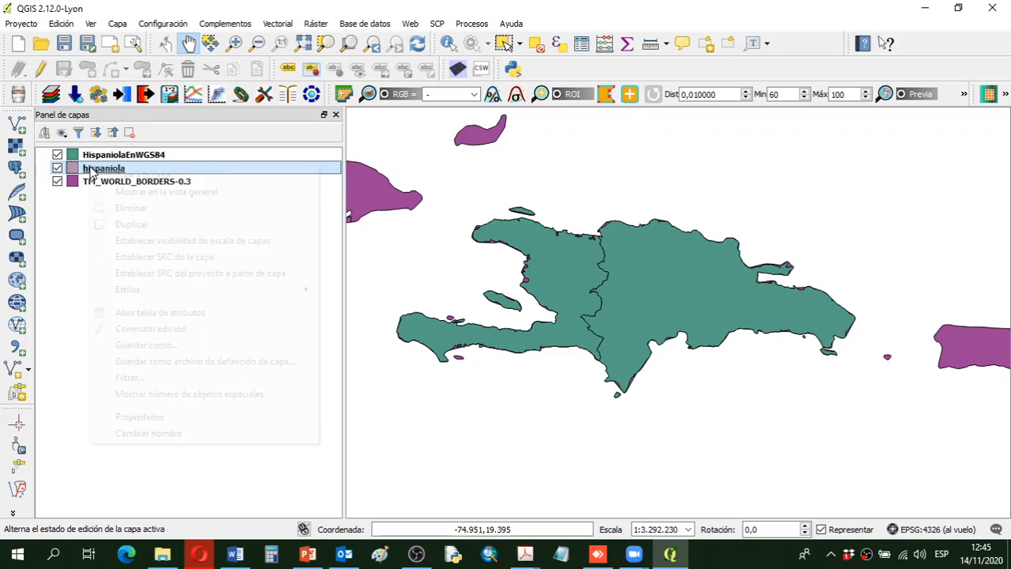
left_click(157, 347)
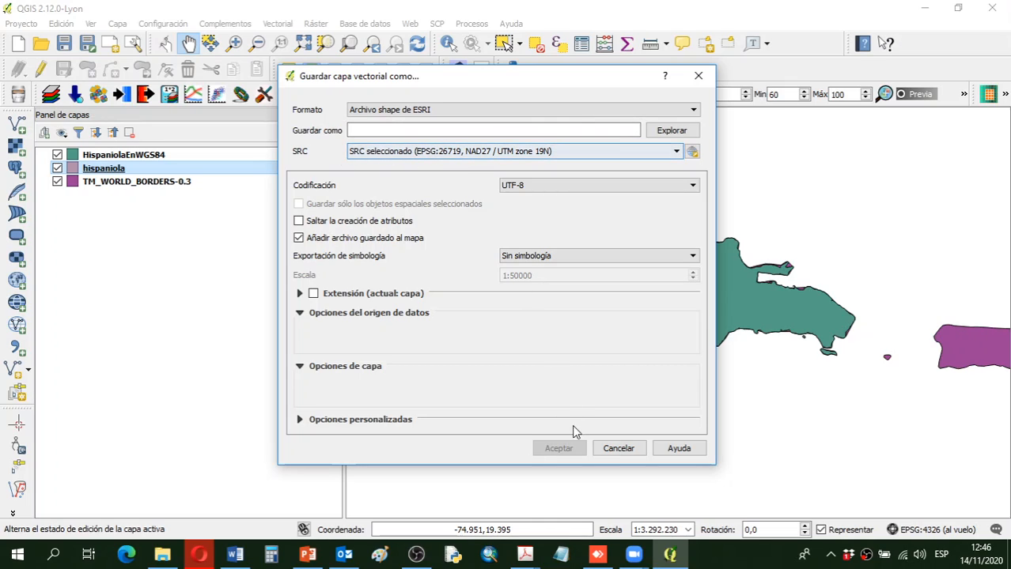
left_click(618, 448)
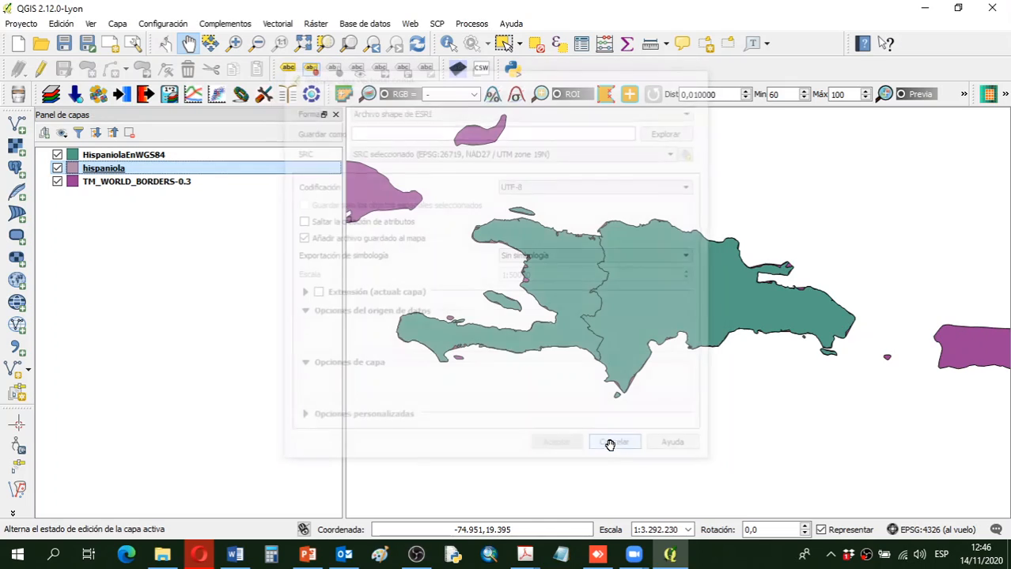